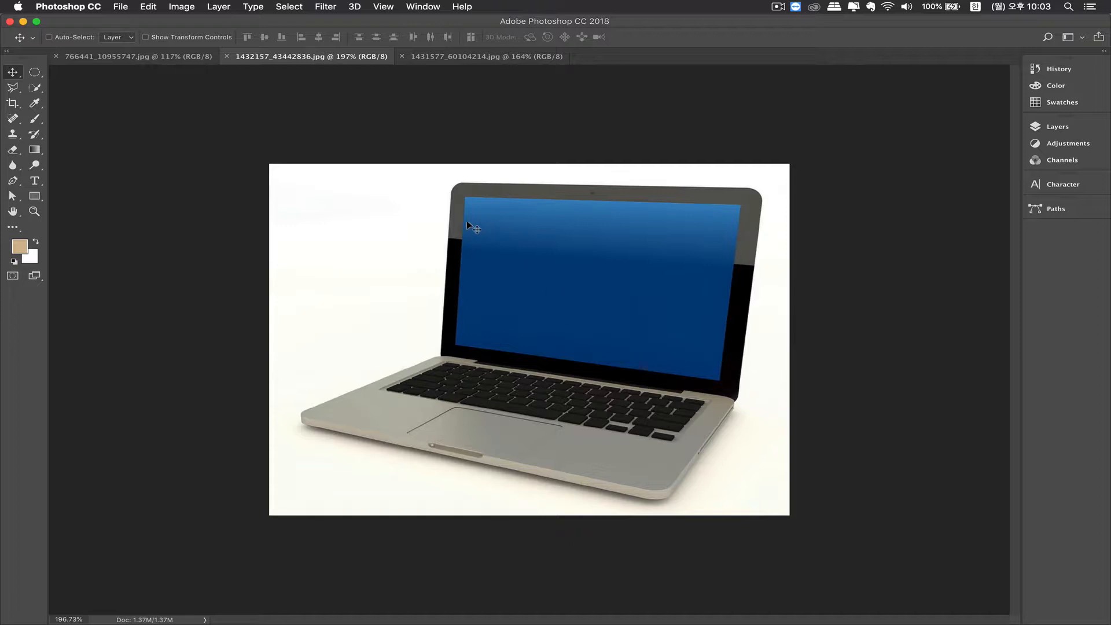
# Return to the red shoe image and draw a closed four-sided path with straight edges above the shoe using the Pen tool
pyautogui.click(462, 60)
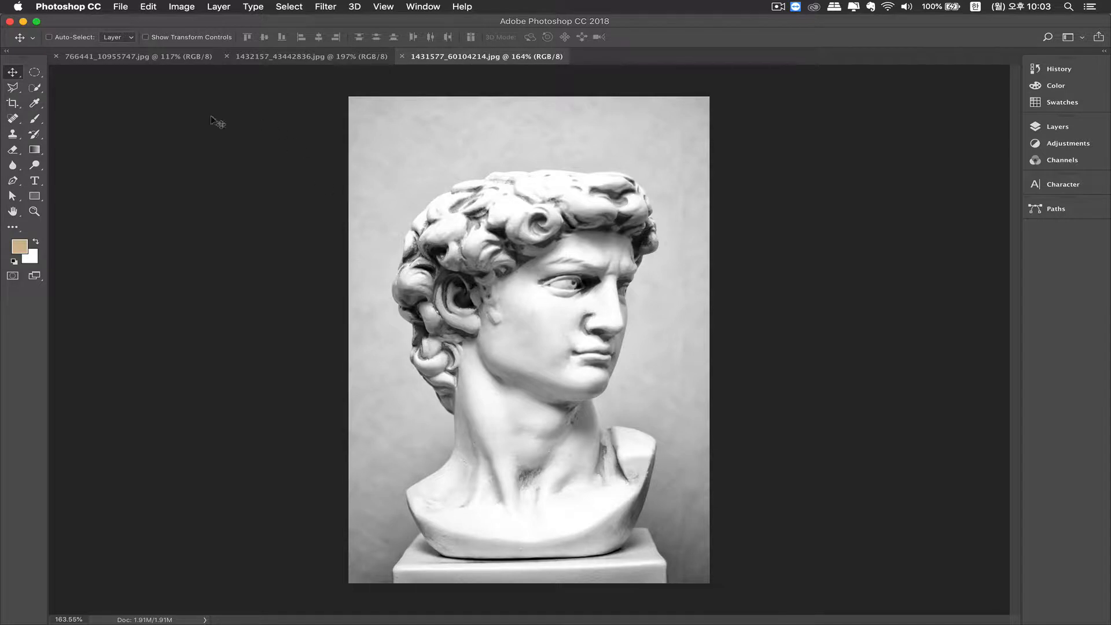
pyautogui.click(142, 57)
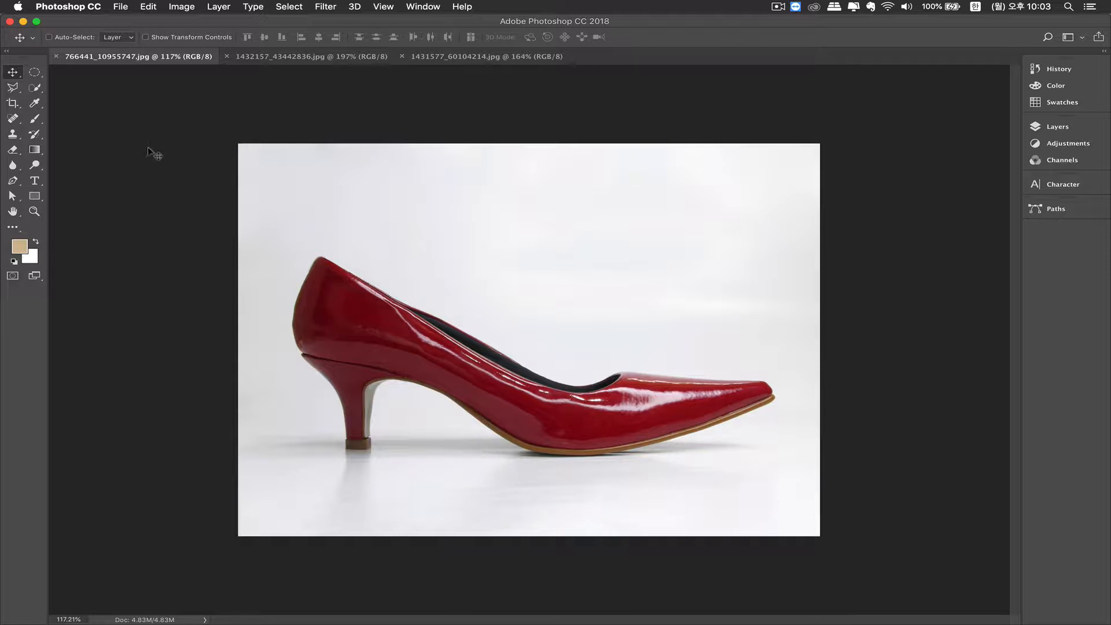
pyautogui.click(11, 184)
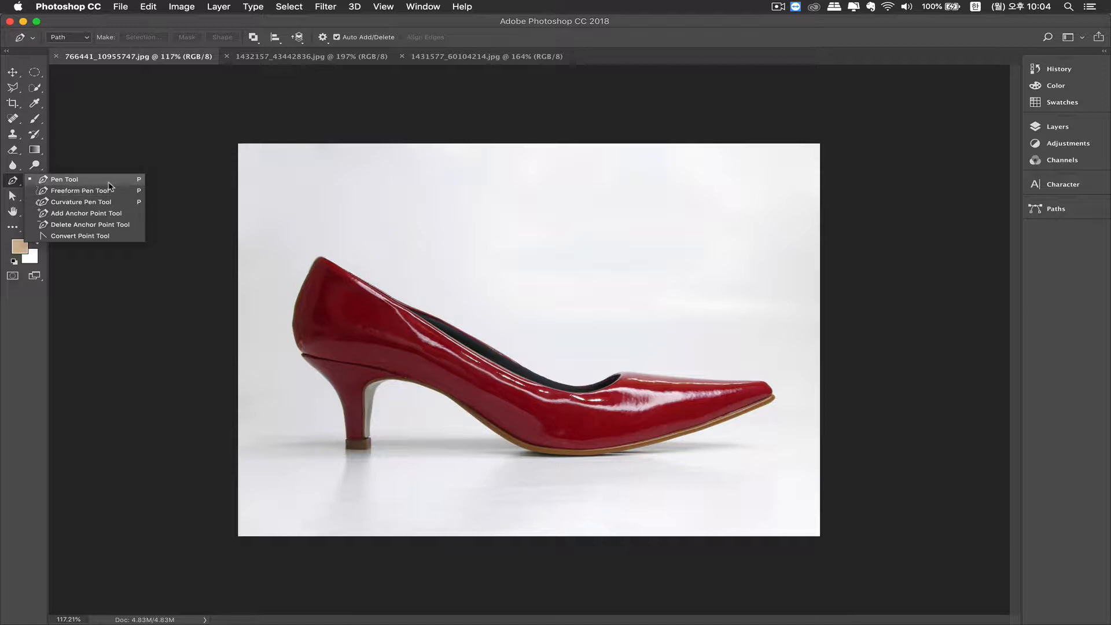
pyautogui.click(98, 179)
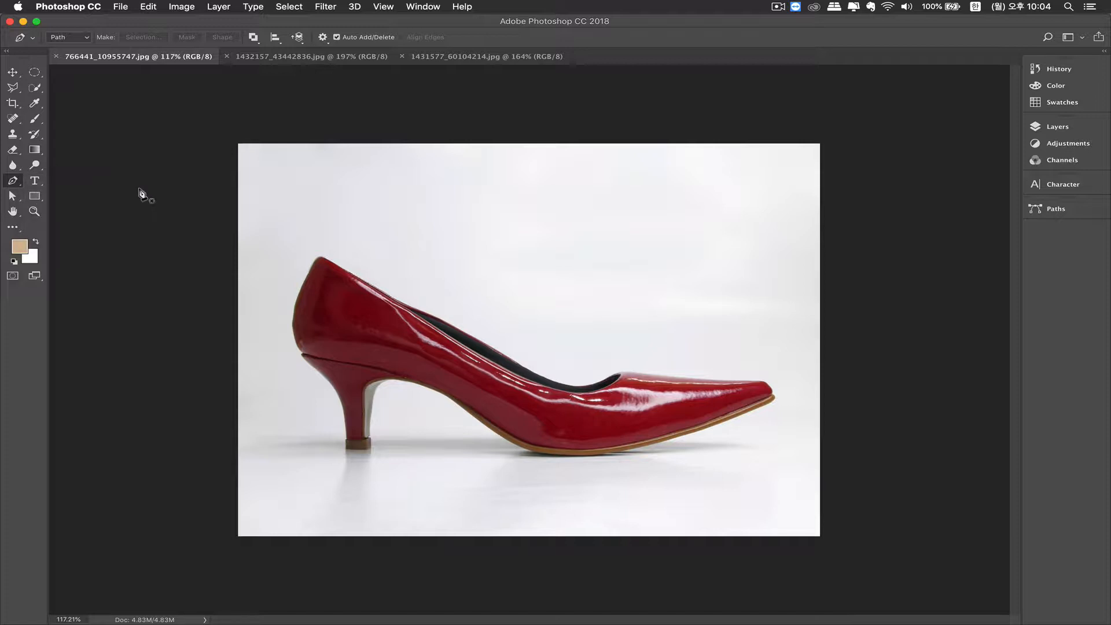
pyautogui.click(430, 221)
pyautogui.click(502, 176)
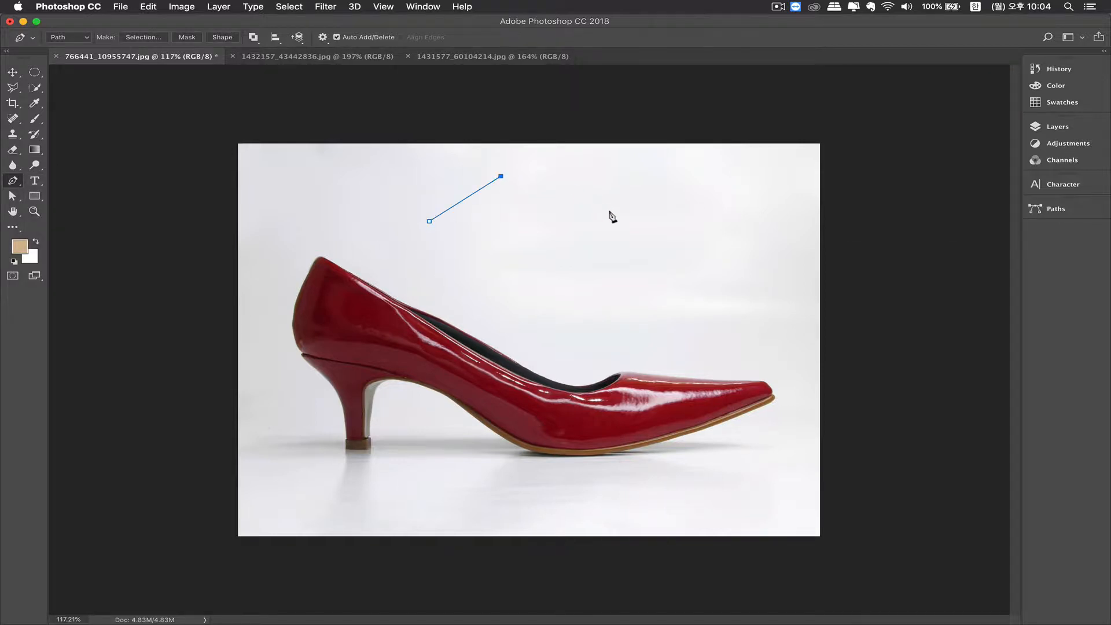
pyautogui.click(610, 211)
pyautogui.click(567, 273)
pyautogui.click(430, 222)
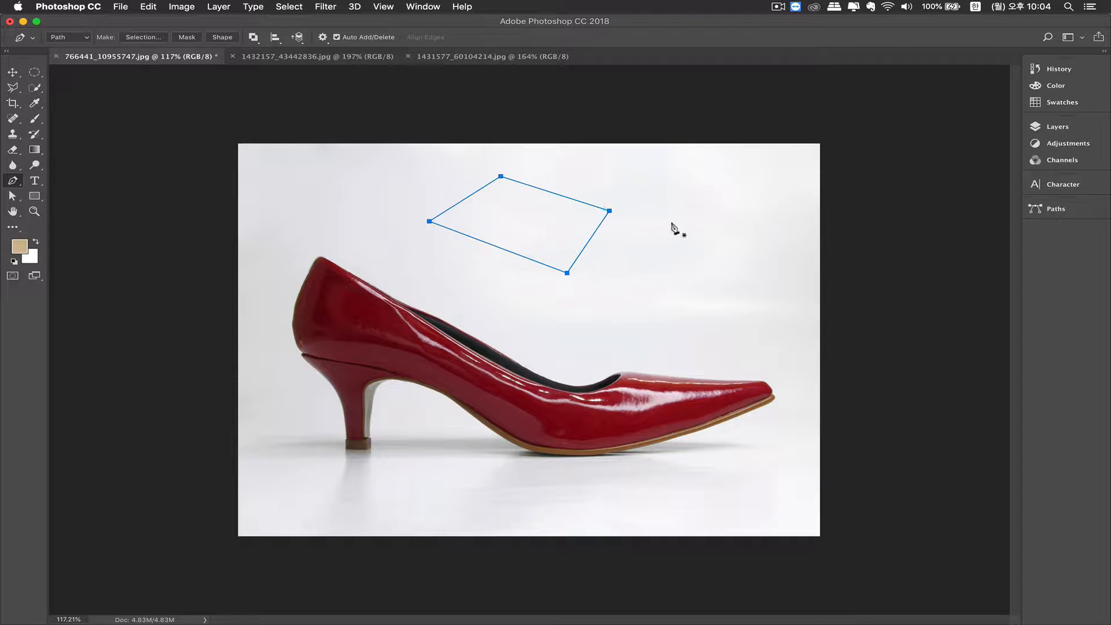
# Draw a curved open path above the shoe's toe opening and remove the outgoing handle from its last anchor
pyautogui.click(514, 316)
pyautogui.moveTo(598, 285); pyautogui.dragTo(613, 350)
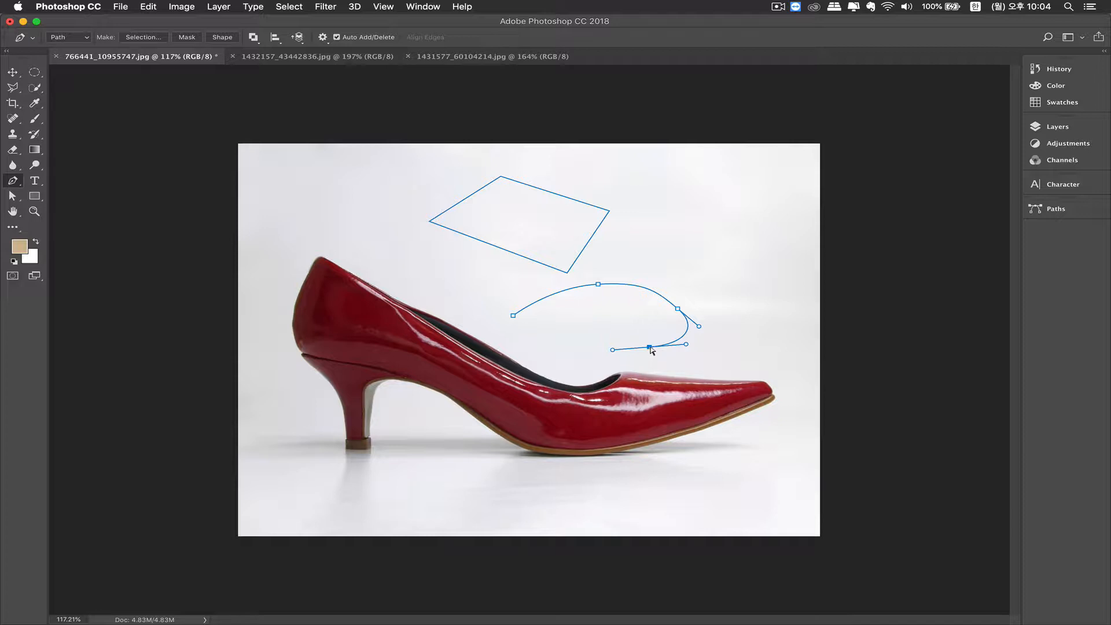
pyautogui.moveTo(651, 349)
pyautogui.mouseDown()
pyautogui.moveTo(609, 347)
pyautogui.moveTo(648, 345)
pyautogui.moveTo(624, 349)
pyautogui.moveTo(648, 359)
pyautogui.moveTo(671, 349)
pyautogui.moveTo(660, 370)
pyautogui.moveTo(732, 372)
pyautogui.moveTo(655, 355)
pyautogui.moveTo(659, 341)
pyautogui.moveTo(652, 350)
pyautogui.mouseUp()
pyautogui.moveTo(580, 347); pyautogui.dragTo(600, 351)
pyautogui.click(615, 375)
pyautogui.moveTo(616, 348); pyautogui.dragTo(583, 353)
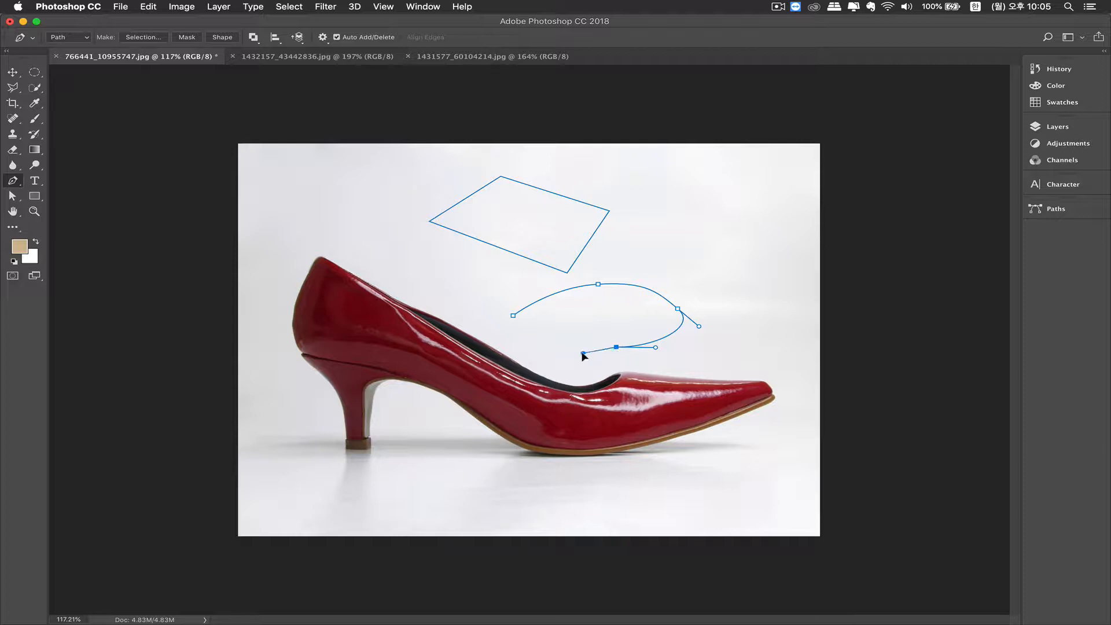
pyautogui.keyDown('alt'); pyautogui.click(617, 349); pyautogui.keyUp('alt')
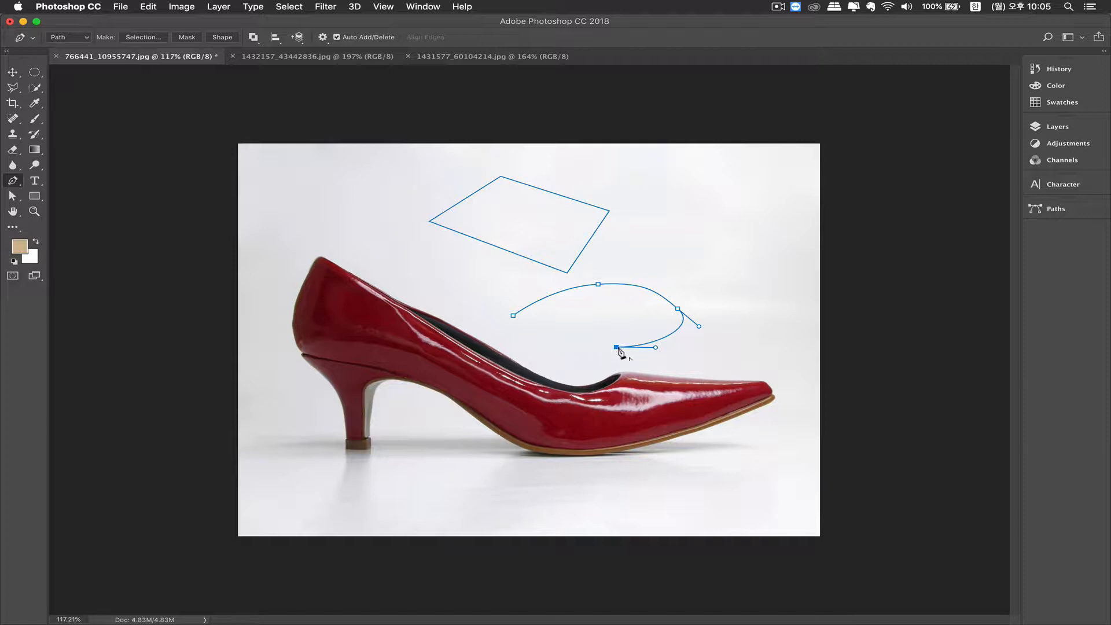
# Continue the curved path with straight corner segments and an S-curve, and close it at its starting anchor
pyautogui.click(616, 320)
pyautogui.click(579, 321)
pyautogui.click(582, 352)
pyautogui.moveTo(582, 353); pyautogui.dragTo(546, 371)
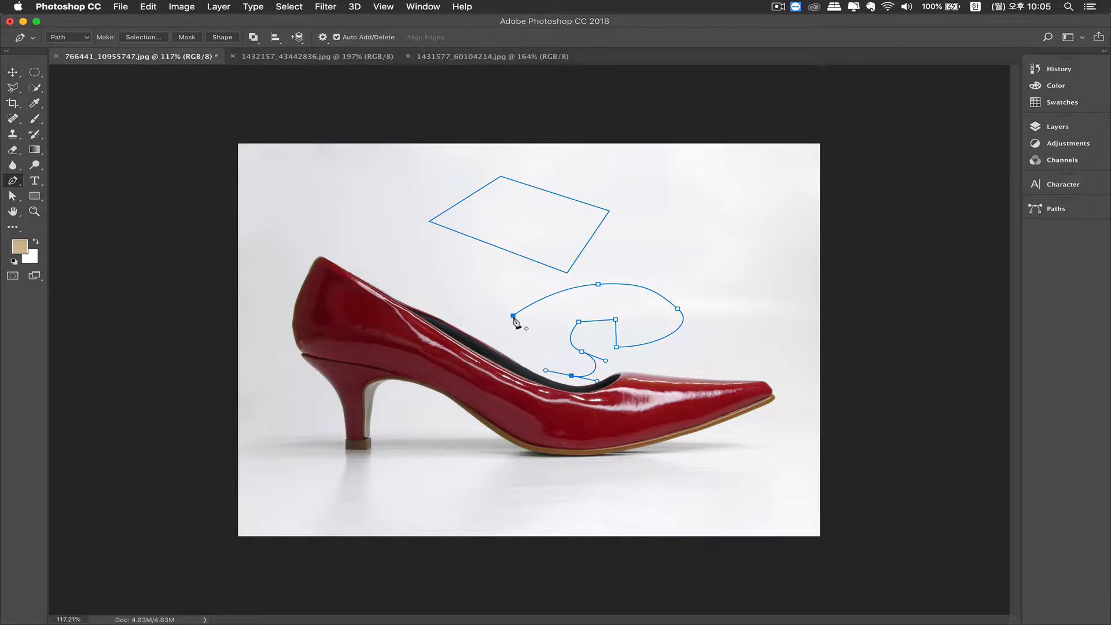
pyautogui.moveTo(513, 316); pyautogui.dragTo(554, 294)
# Move the whole curved path slightly up and to the right, and shift its rightmost anchor outward
pyautogui.moveTo(602, 288); pyautogui.dragTo(631, 276)
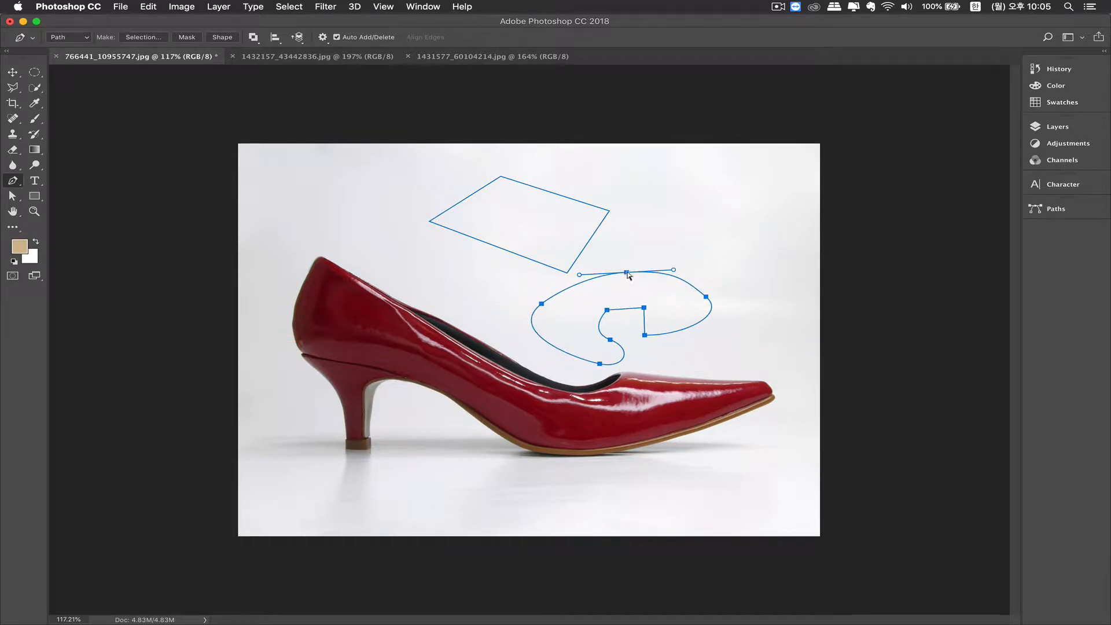
pyautogui.moveTo(627, 276); pyautogui.dragTo(629, 277)
pyautogui.click(709, 298)
pyautogui.moveTo(708, 298); pyautogui.dragTo(721, 297)
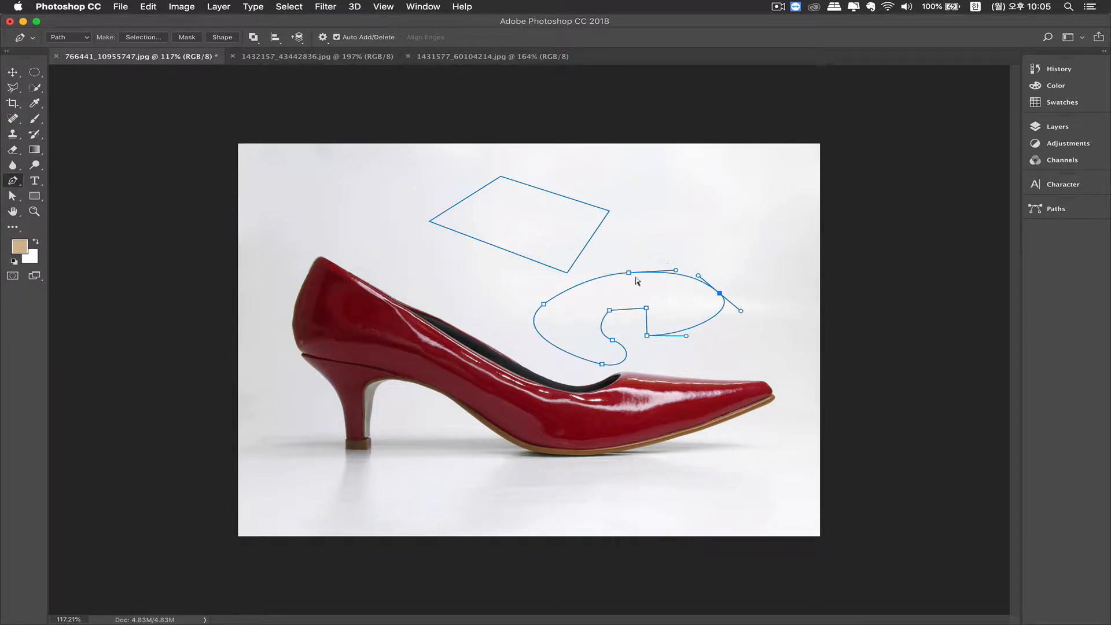
# Reposition the curved path's top and rightmost anchors together, adjust the top anchor's left handle, and deselect the path
pyautogui.moveTo(628, 274); pyautogui.dragTo(745, 315)
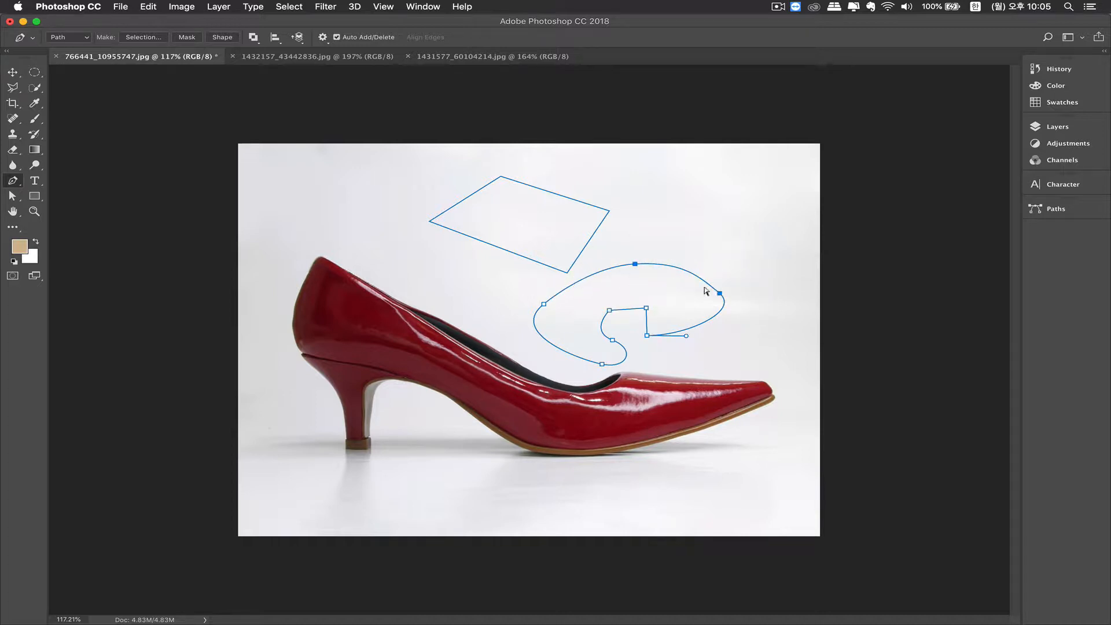
pyautogui.moveTo(639, 267); pyautogui.dragTo(676, 272)
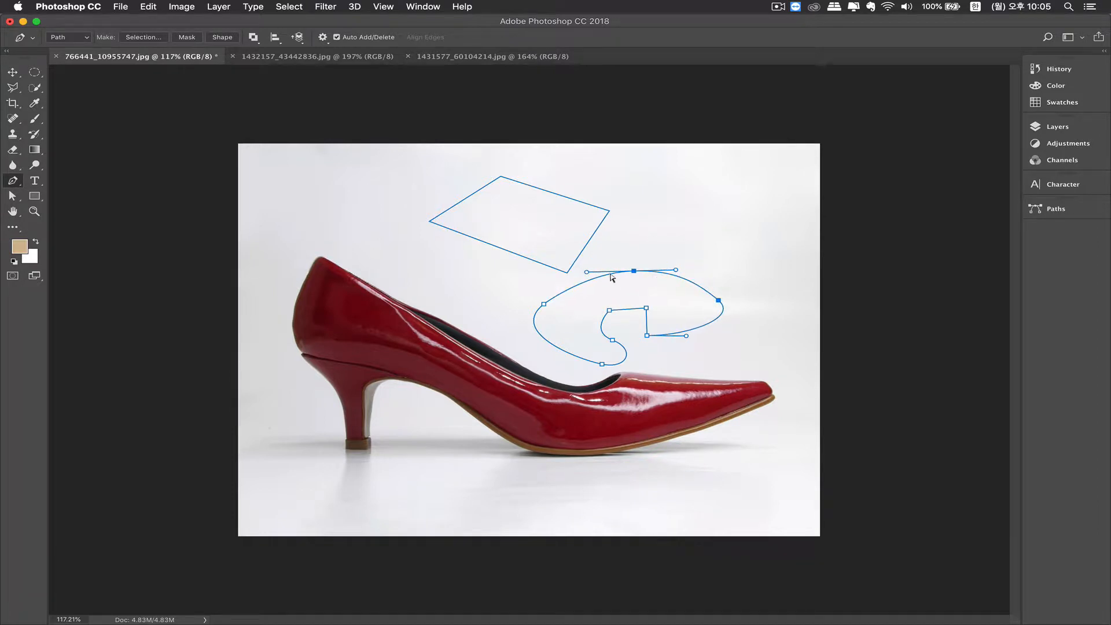
pyautogui.moveTo(579, 270)
pyautogui.mouseDown()
pyautogui.moveTo(643, 281)
pyautogui.moveTo(571, 274)
pyautogui.mouseUp()
pyautogui.click(661, 255)
# Show the list of paths and draw a closed teardrop-shaped path to the right of the four-sided path
pyautogui.click(1054, 210)
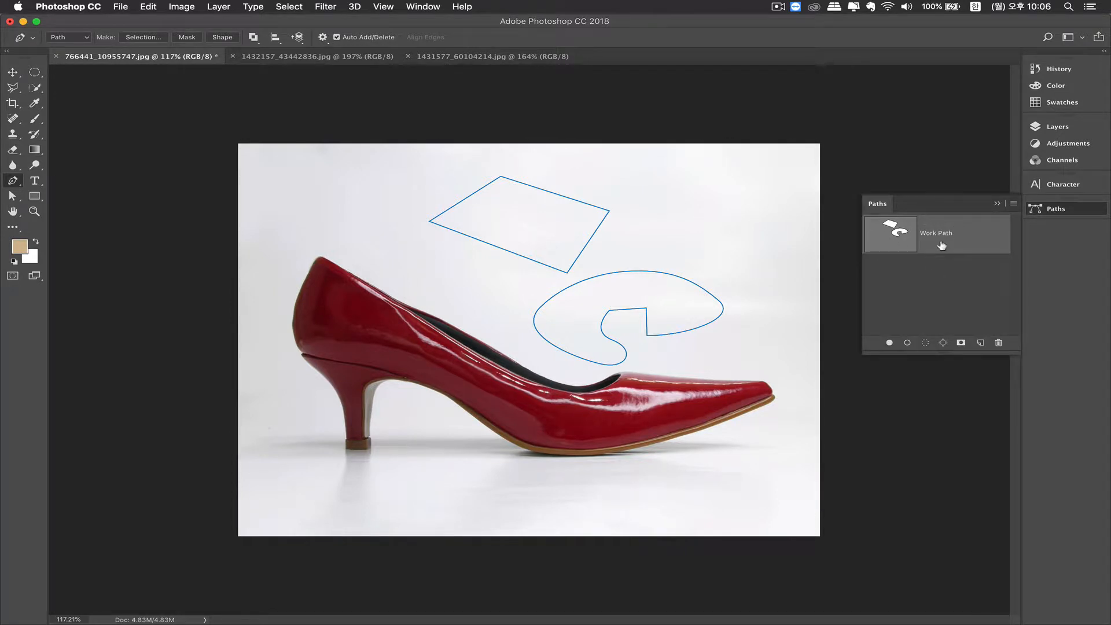
pyautogui.click(649, 185)
pyautogui.moveTo(698, 245); pyautogui.dragTo(716, 235)
pyautogui.moveTo(712, 211); pyautogui.dragTo(664, 190)
pyautogui.click(650, 184)
# Keep the Pen tool in Path mode and draw a small closed four-sided path inside the large four-sided one
pyautogui.click(73, 39)
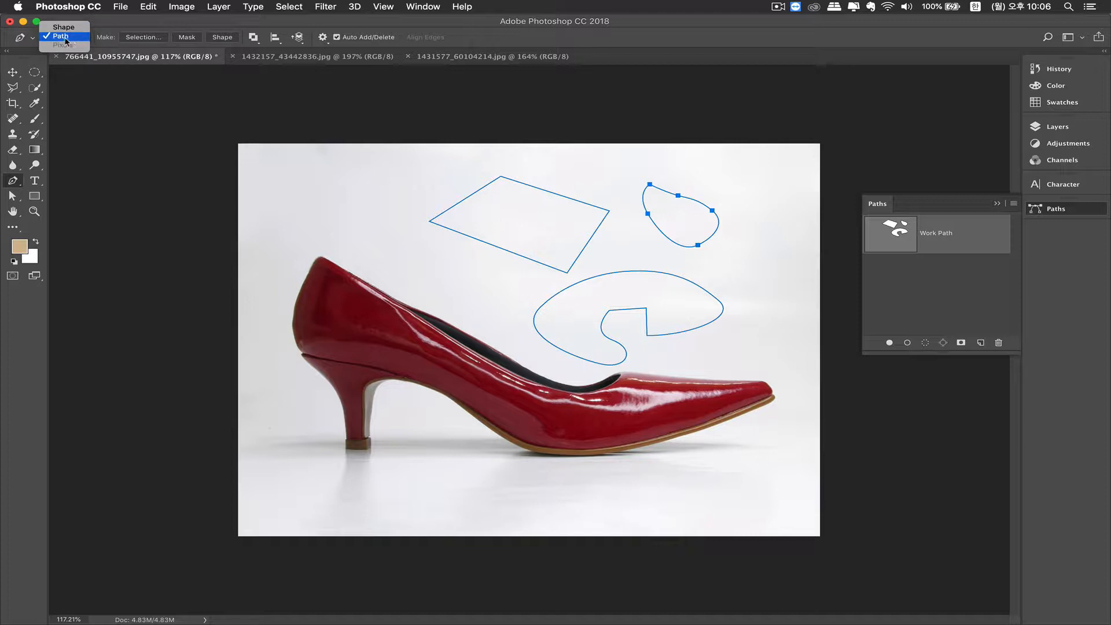
pyautogui.click(60, 37)
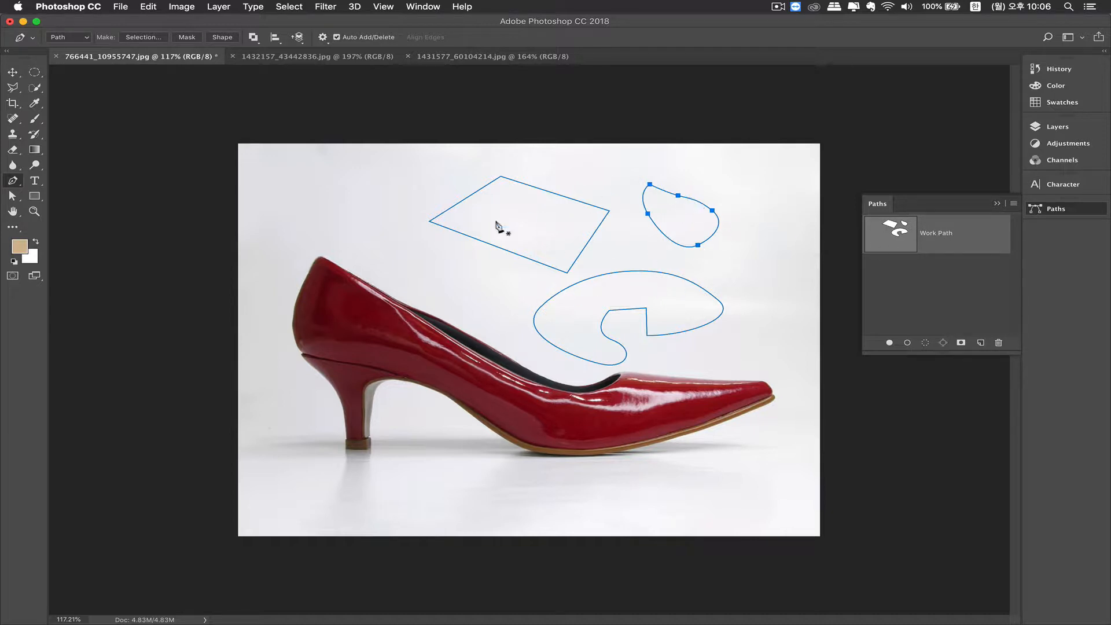
pyautogui.click(518, 207)
pyautogui.click(504, 230)
pyautogui.click(553, 241)
pyautogui.click(563, 218)
pyautogui.click(518, 207)
# Draw a closed path with straight and curved segments overlapping the left corner of the large four-sided path
pyautogui.click(476, 201)
pyautogui.click(447, 176)
pyautogui.click(386, 180)
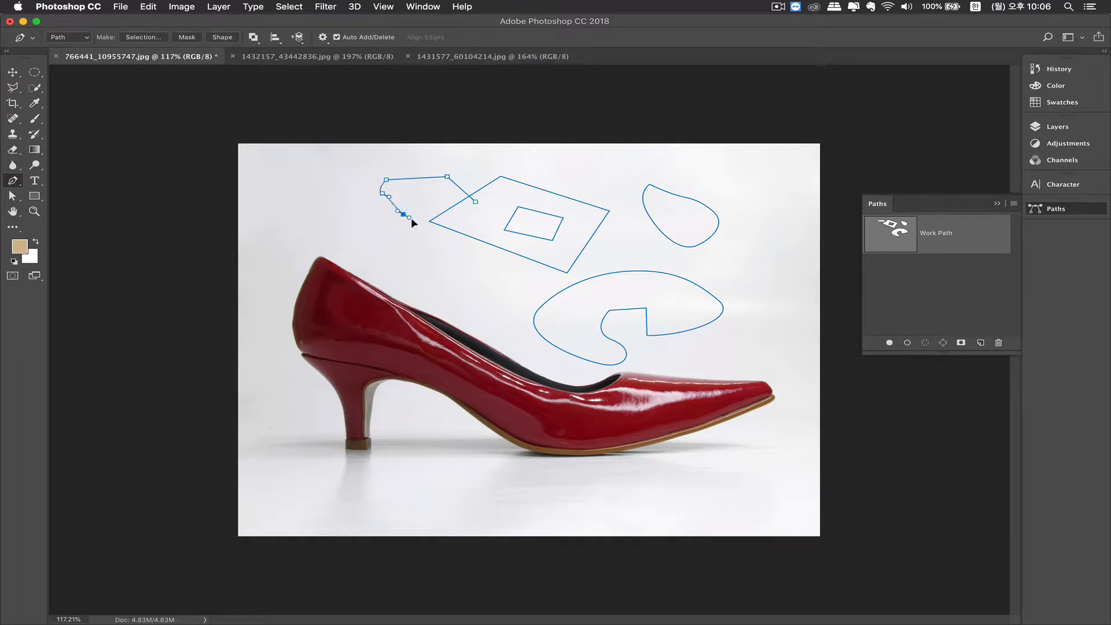
pyautogui.moveTo(442, 217); pyautogui.dragTo(462, 218)
pyautogui.click(476, 201)
# Move the overlapping path left with the Path Selection Tool, clear of the large four-sided path
pyautogui.click(12, 197)
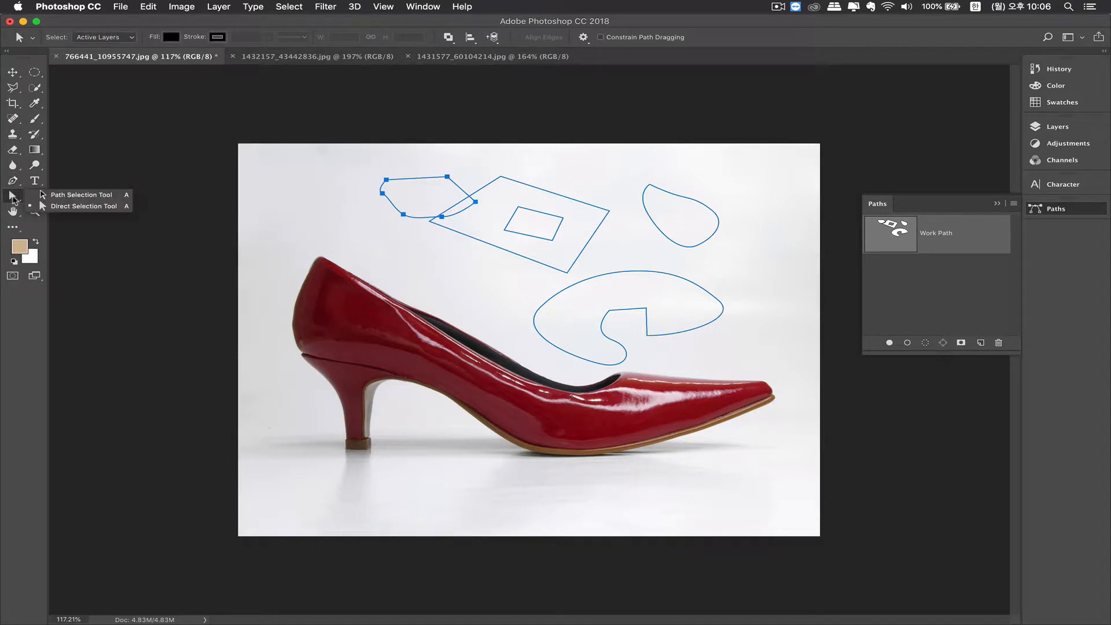
pyautogui.click(88, 199)
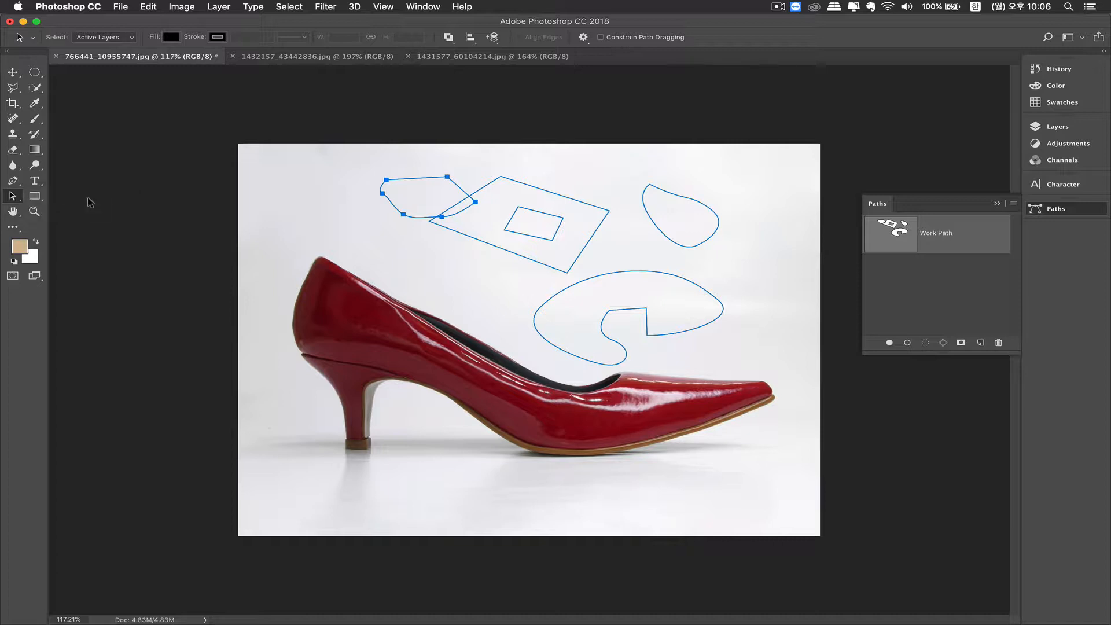
pyautogui.moveTo(455, 184); pyautogui.dragTo(393, 184)
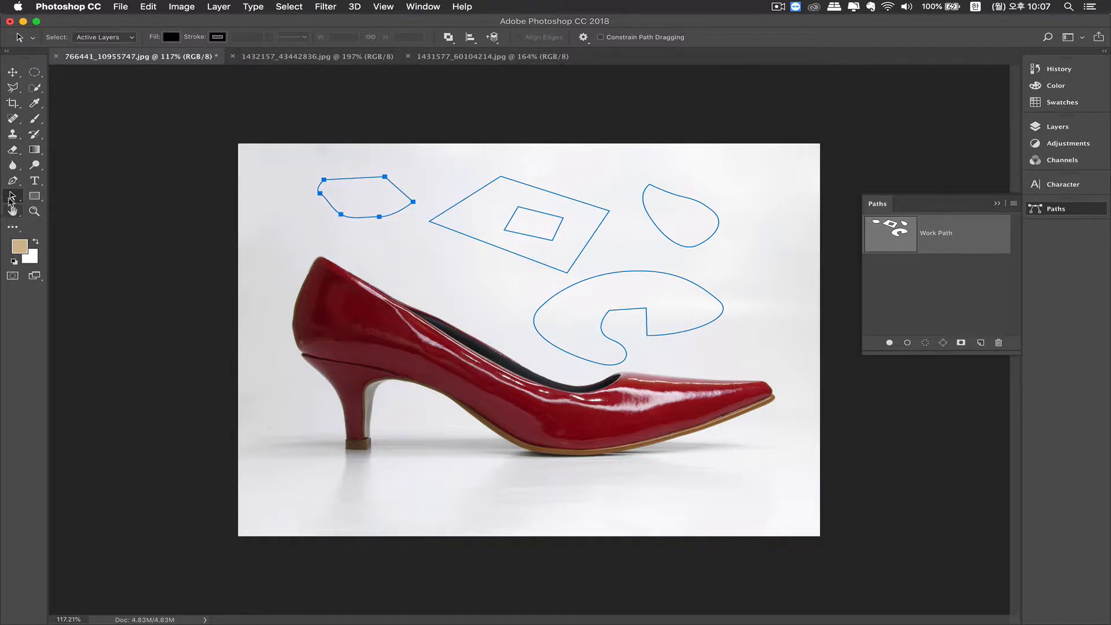
# Move the lower right anchor of the leftmost path slightly down and outward with the Direct Selection Tool
pyautogui.click(12, 196)
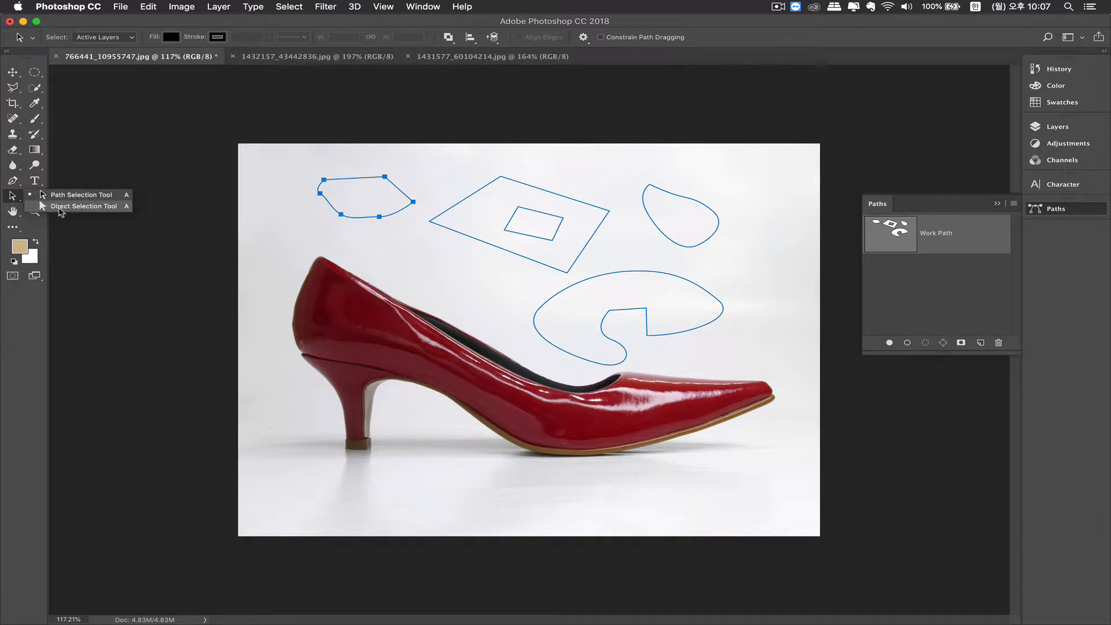
pyautogui.click(93, 212)
pyautogui.moveTo(370, 234)
pyautogui.mouseDown()
pyautogui.moveTo(410, 205)
pyautogui.moveTo(388, 223)
pyautogui.mouseUp()
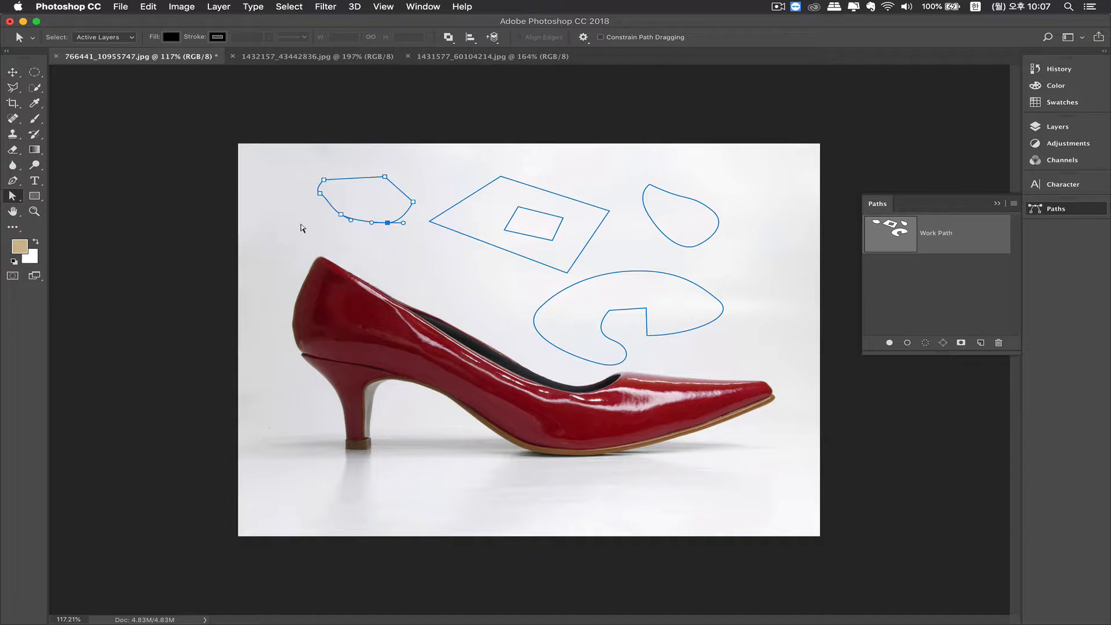
# Move the whole leftmost path back over the edge of the large four-sided path with the Path Selection Tool
pyautogui.click(15, 197)
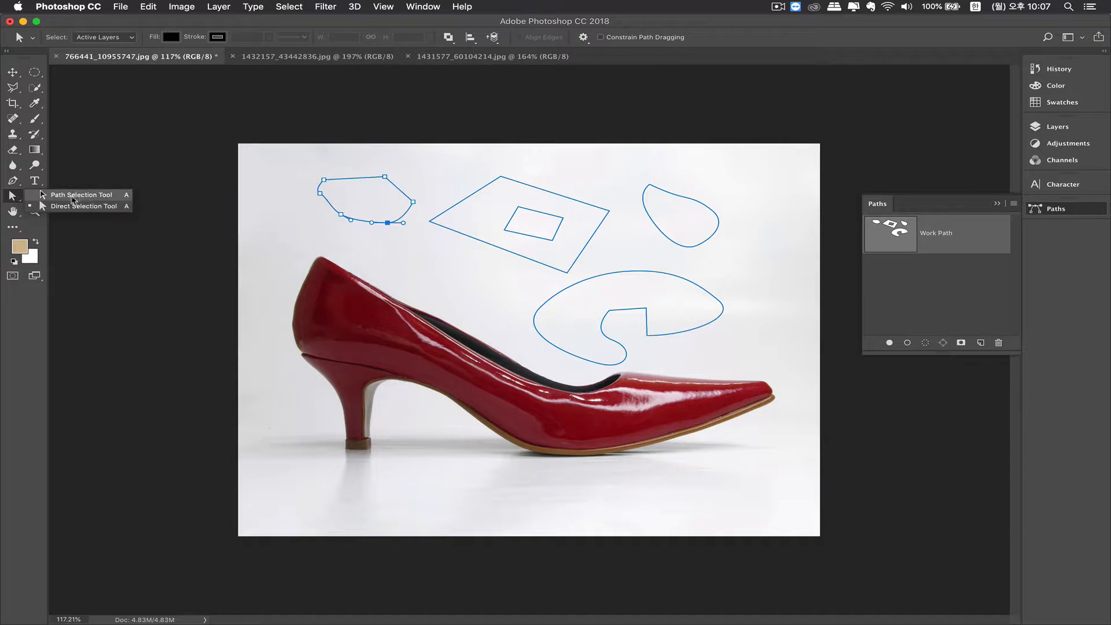
pyautogui.click(73, 195)
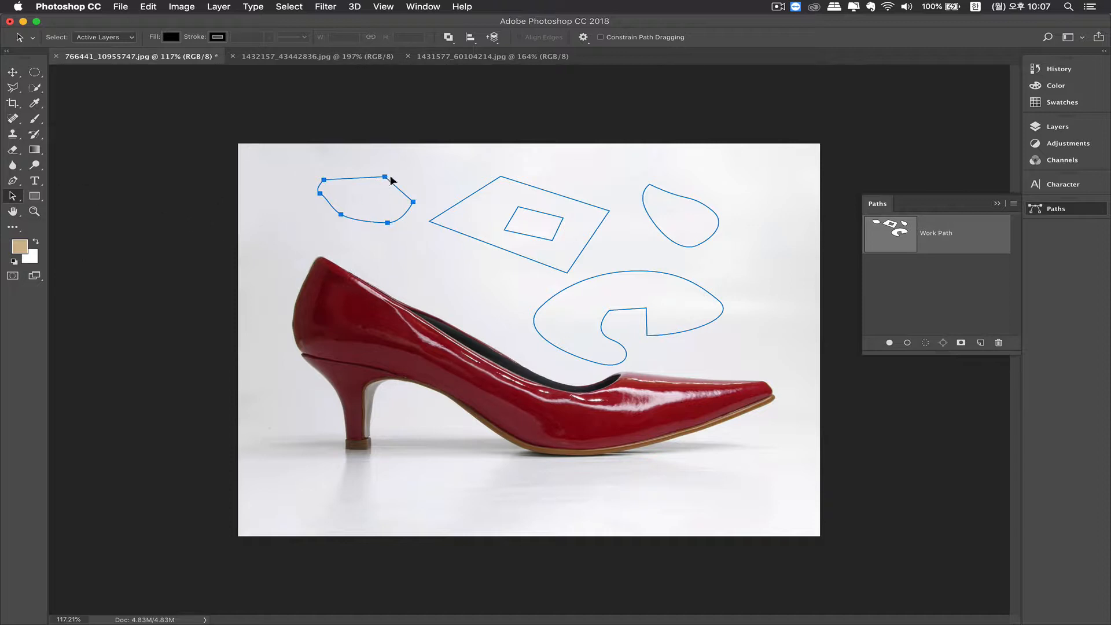
pyautogui.moveTo(391, 180); pyautogui.dragTo(462, 170)
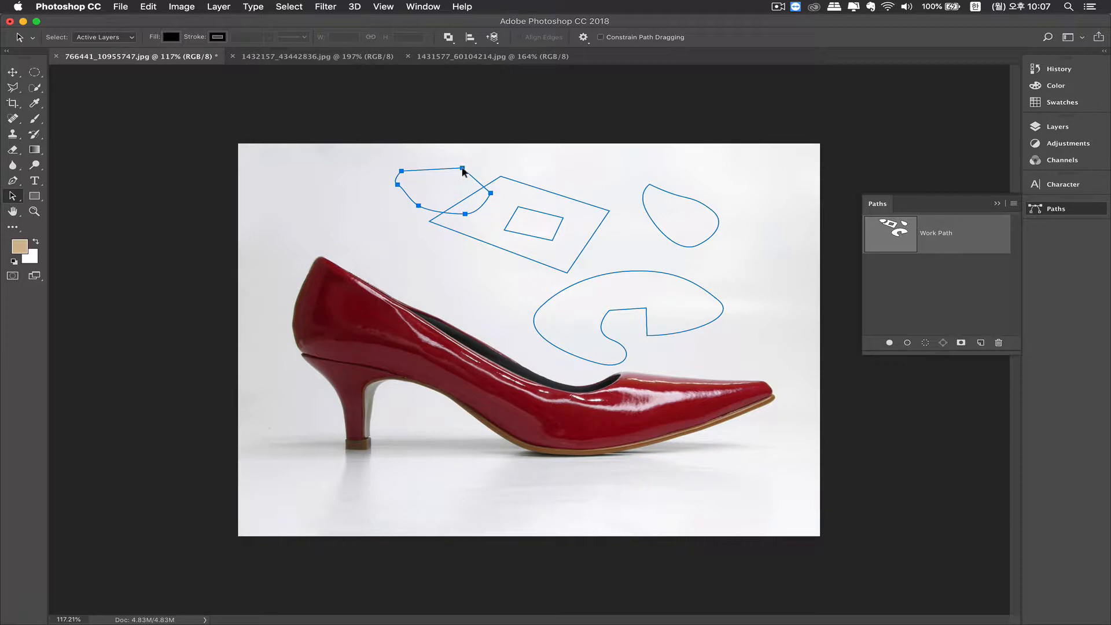
# Try Combine Shapes on the overlapping path and set its path operation to Subtract Front Shape
pyautogui.click(450, 38)
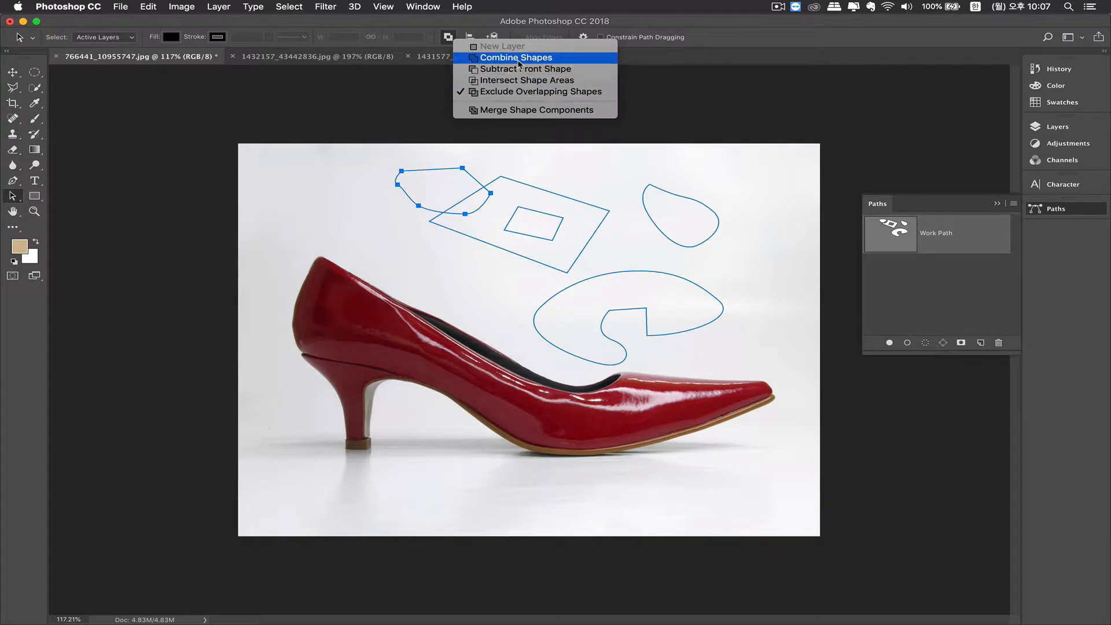
pyautogui.click(501, 58)
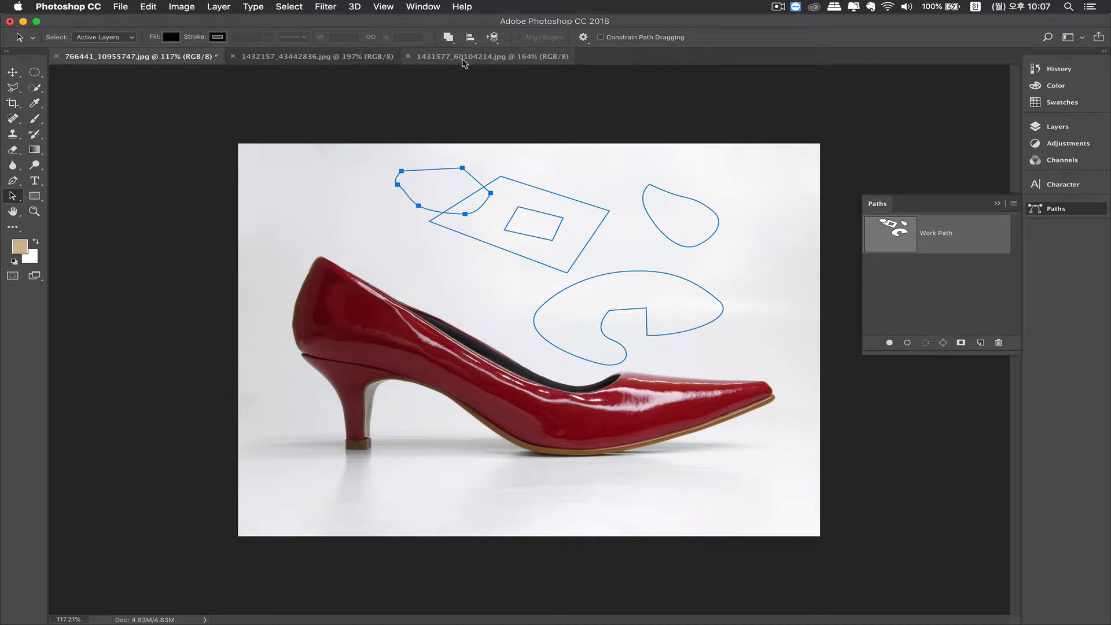
pyautogui.click(448, 37)
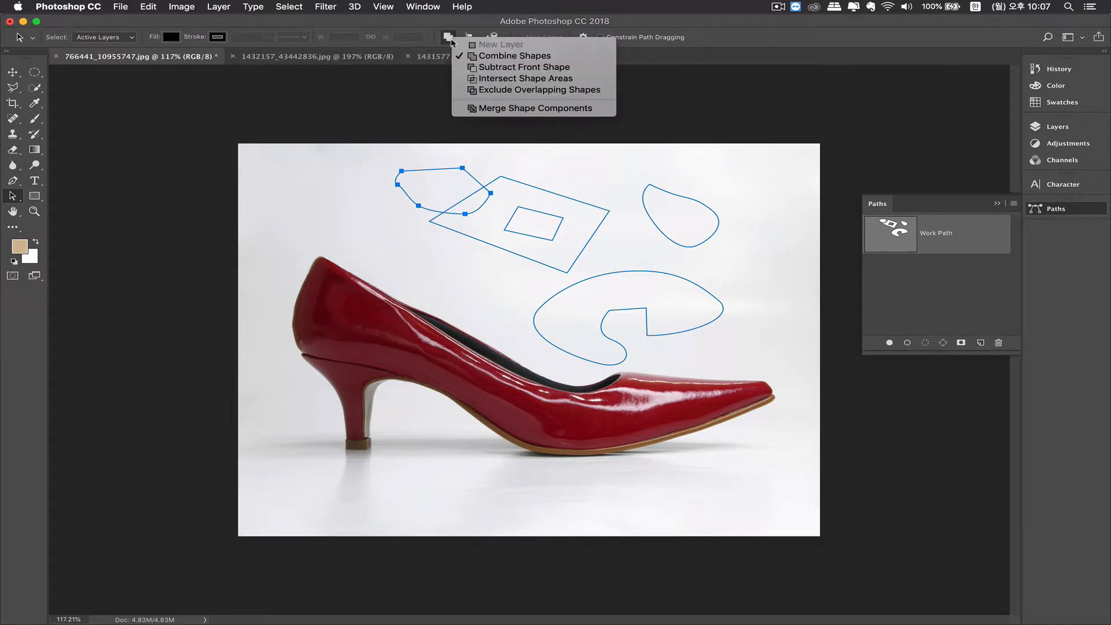
pyautogui.click(501, 67)
# Set the small inner four-sided path to Subtract Front Shape and move it across the large path's right edge
pyautogui.click(501, 182)
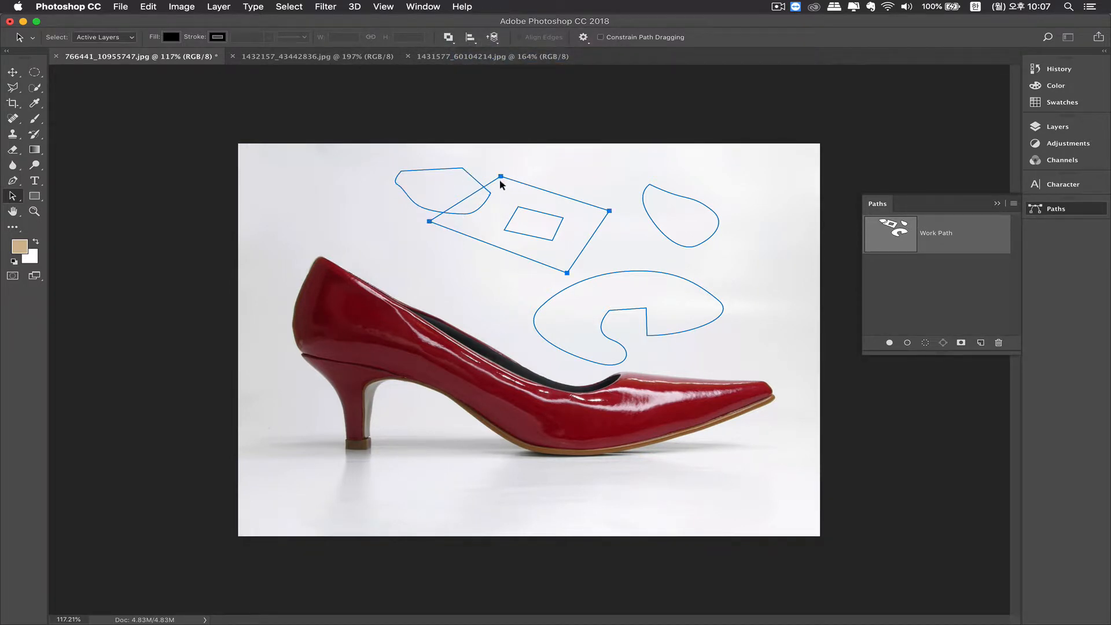
pyautogui.click(528, 210)
pyautogui.click(448, 37)
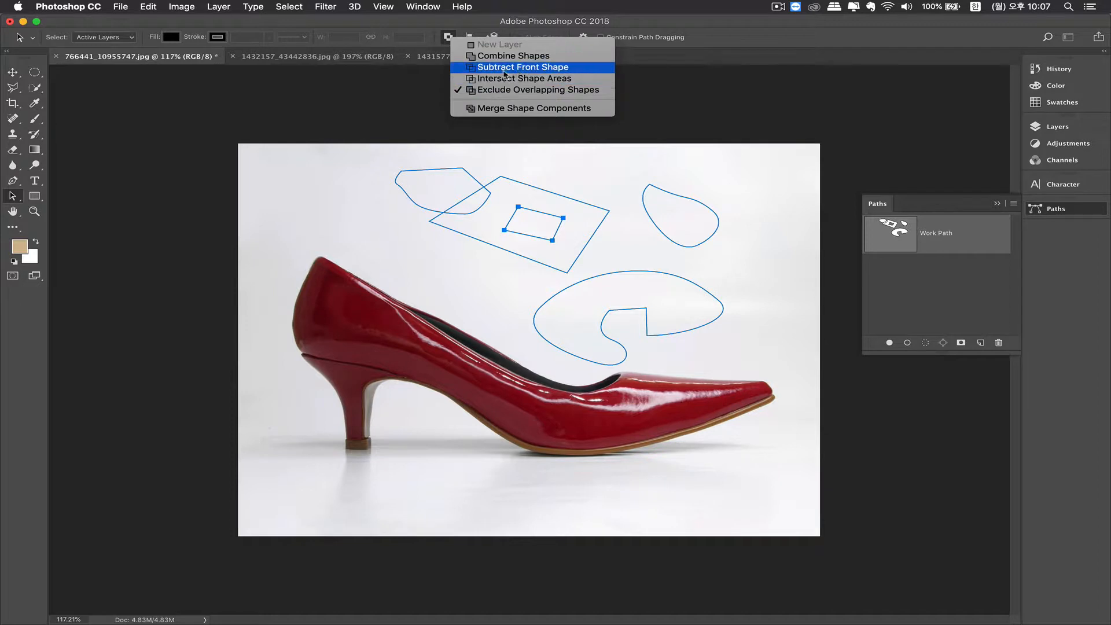
pyautogui.click(525, 68)
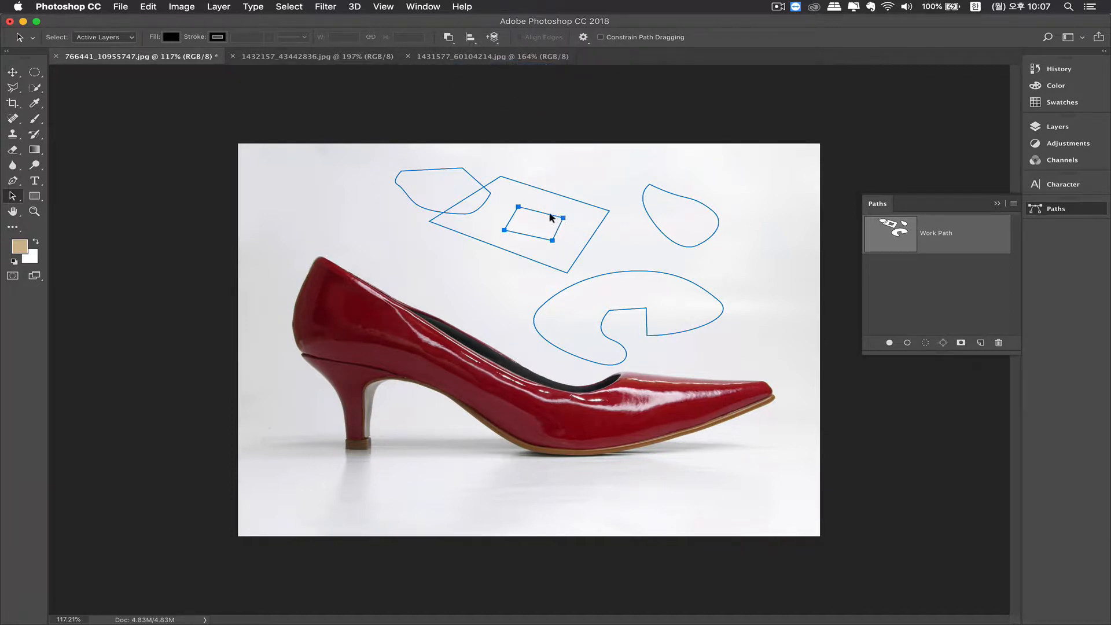
pyautogui.moveTo(550, 217); pyautogui.dragTo(592, 226)
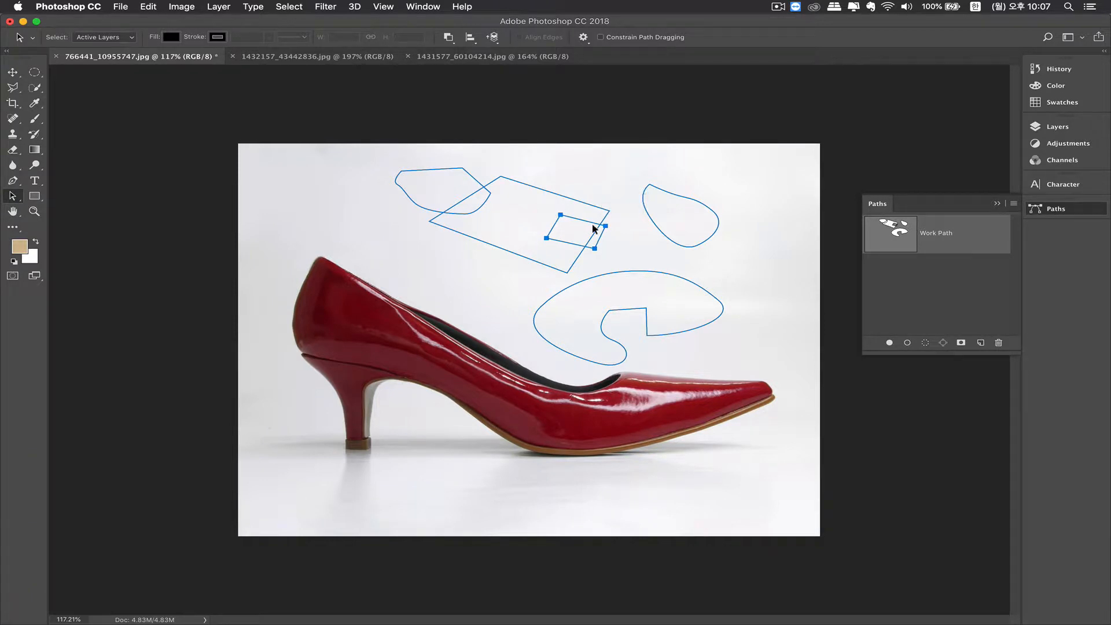
# Review the thumbnail size options for the paths list and keep the largest size
pyautogui.click(1013, 204)
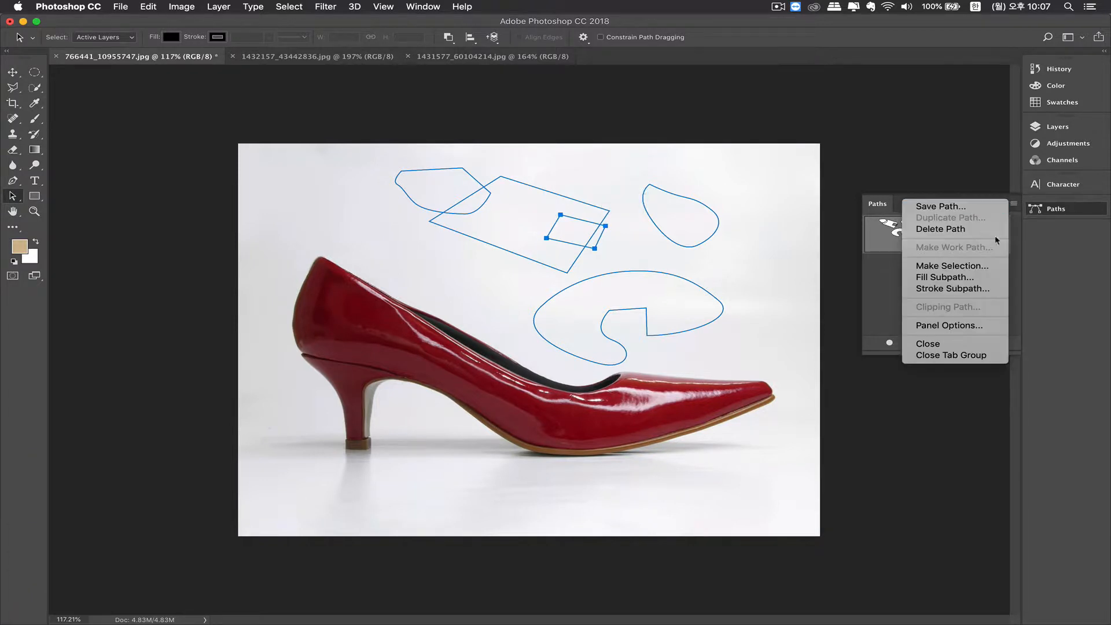
pyautogui.click(981, 330)
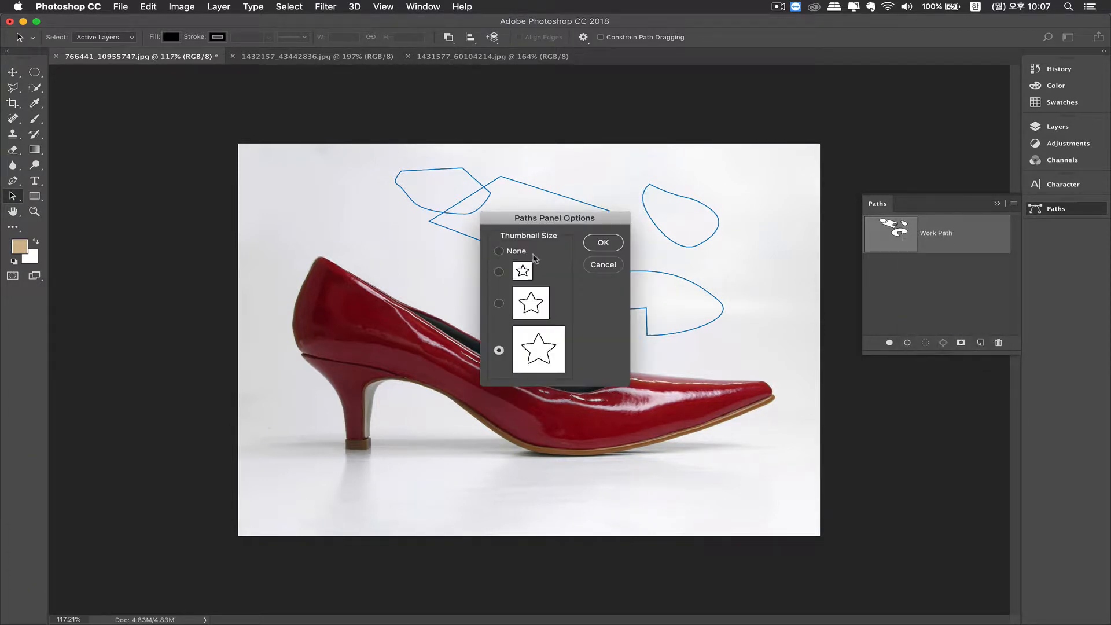
pyautogui.click(605, 246)
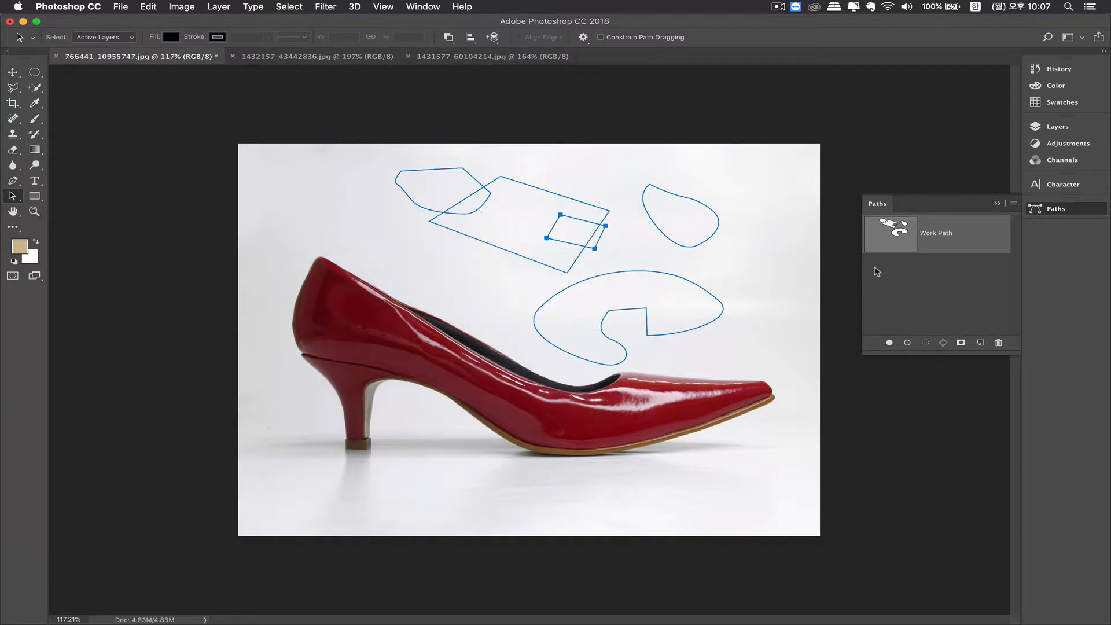
# Load the Work Path as a selection, clear the selection and make the Work Path active again
pyautogui.click(877, 272)
pyautogui.click(890, 242)
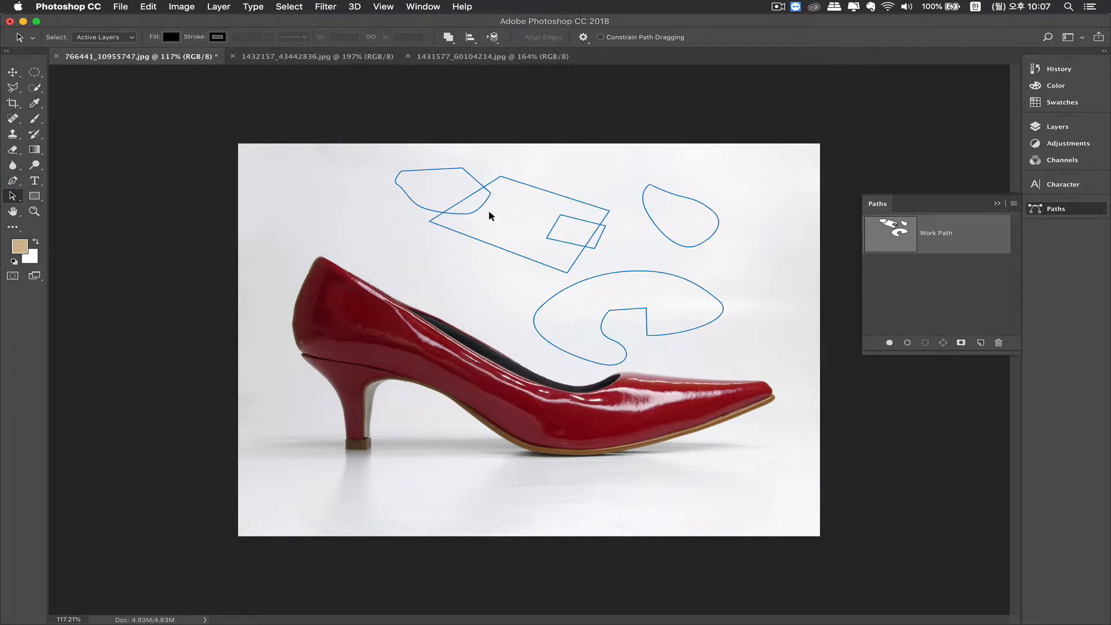
pyautogui.keyDown('super'); pyautogui.click(890, 236); pyautogui.keyUp('super')
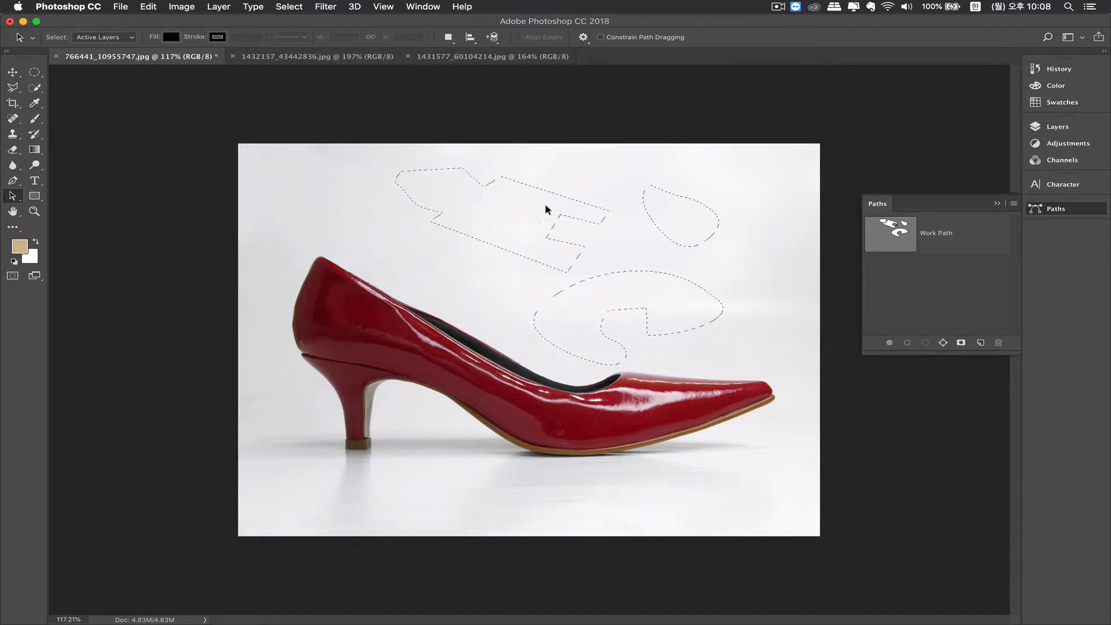
pyautogui.press('super+d')
pyautogui.click(894, 235)
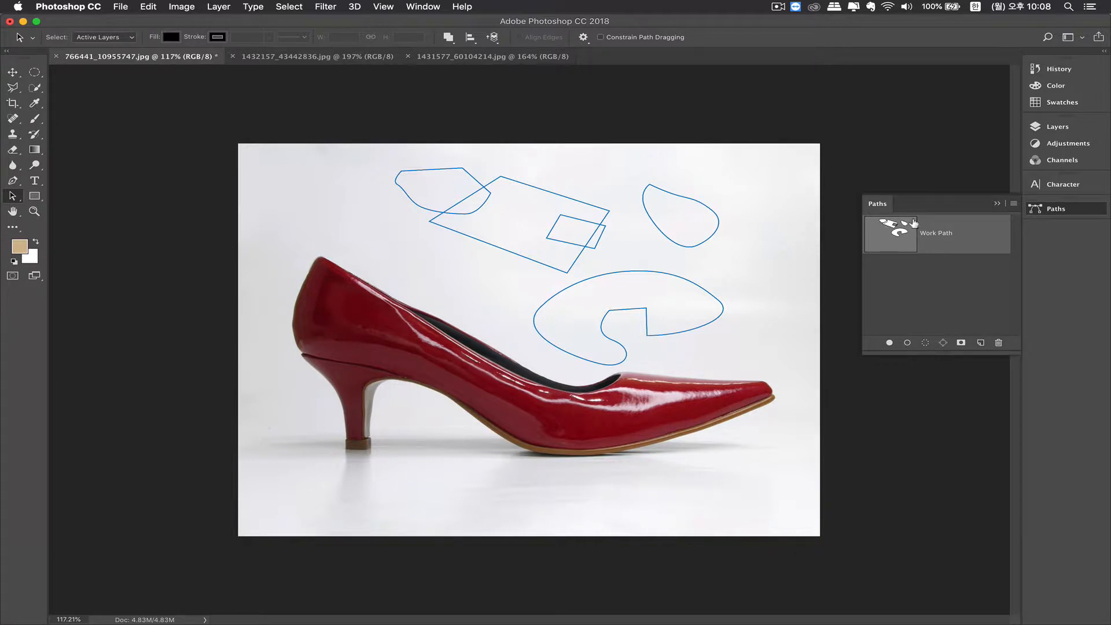
# Save the Work Path under the name Path 1
pyautogui.click(939, 285)
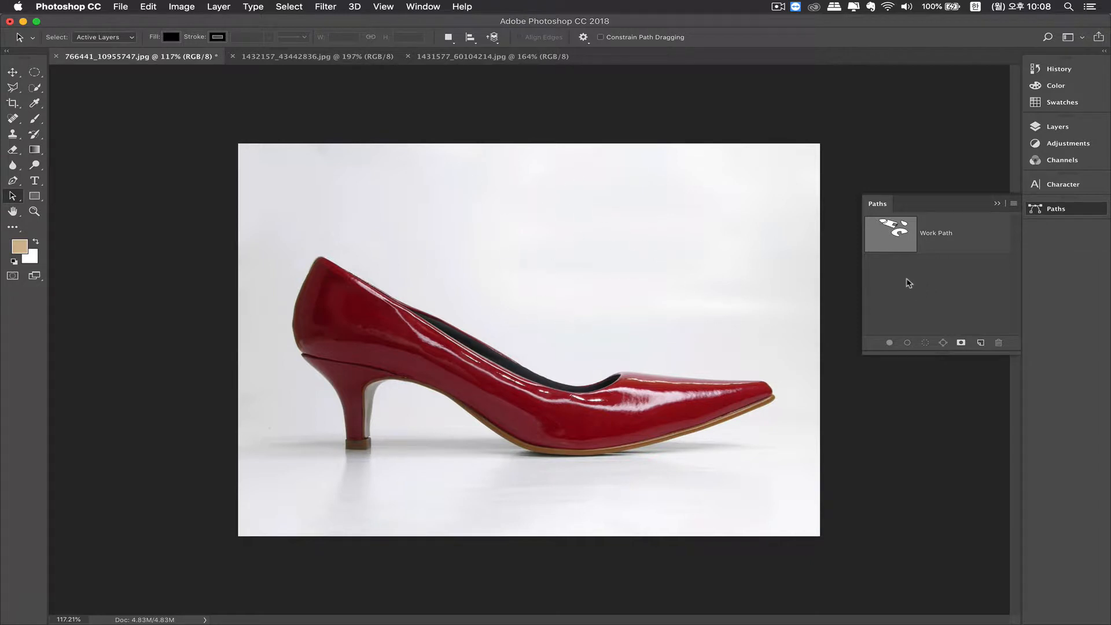
pyautogui.click(953, 240)
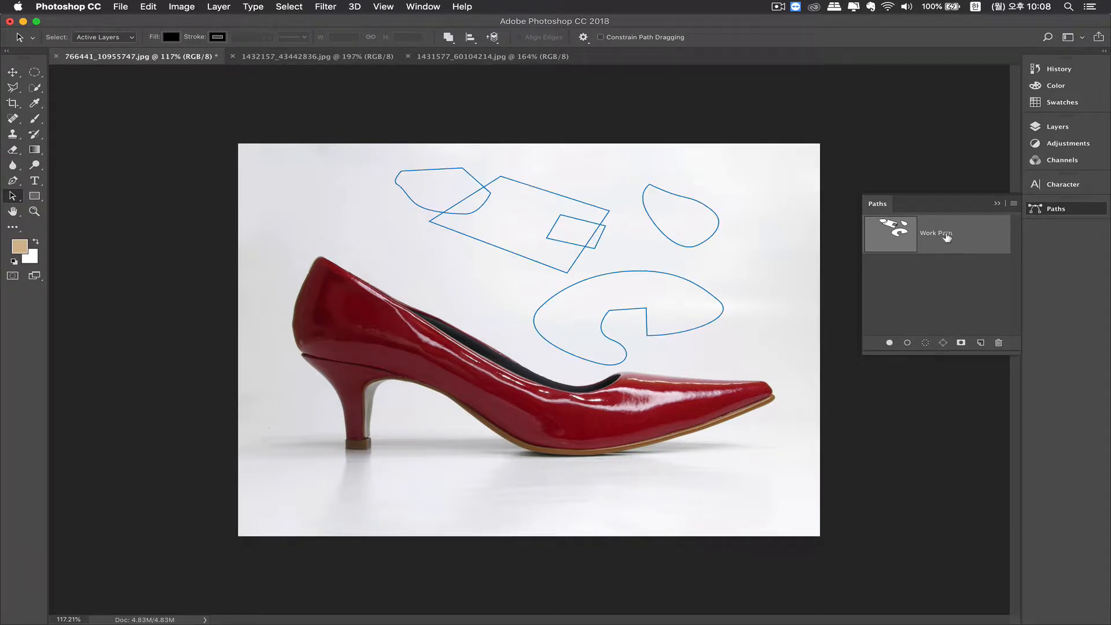
pyautogui.doubleClick(949, 238)
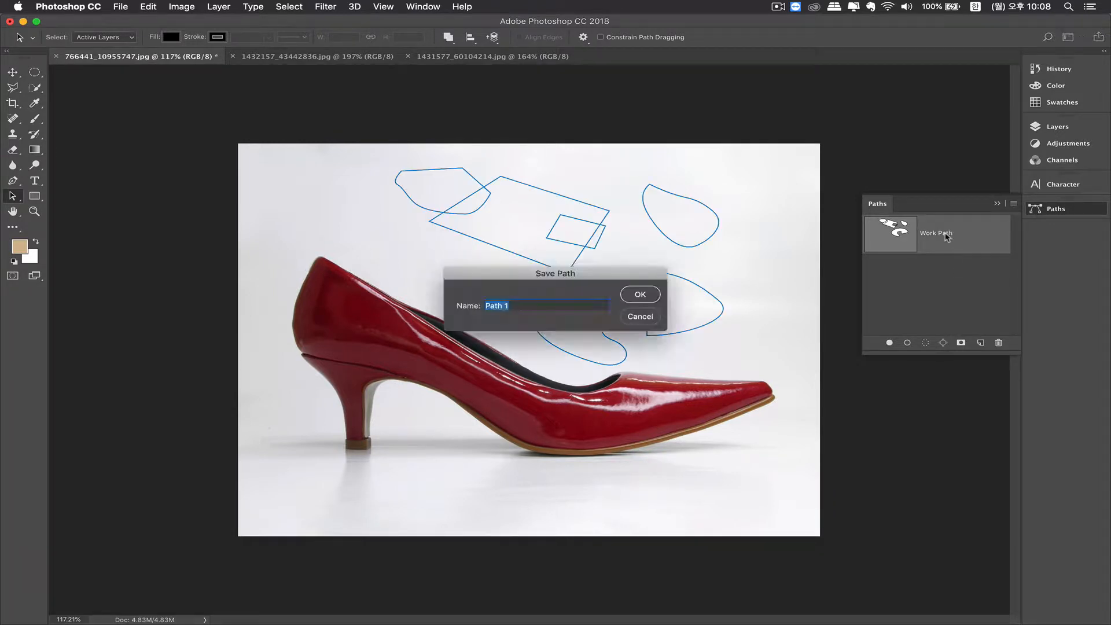
pyautogui.click(641, 296)
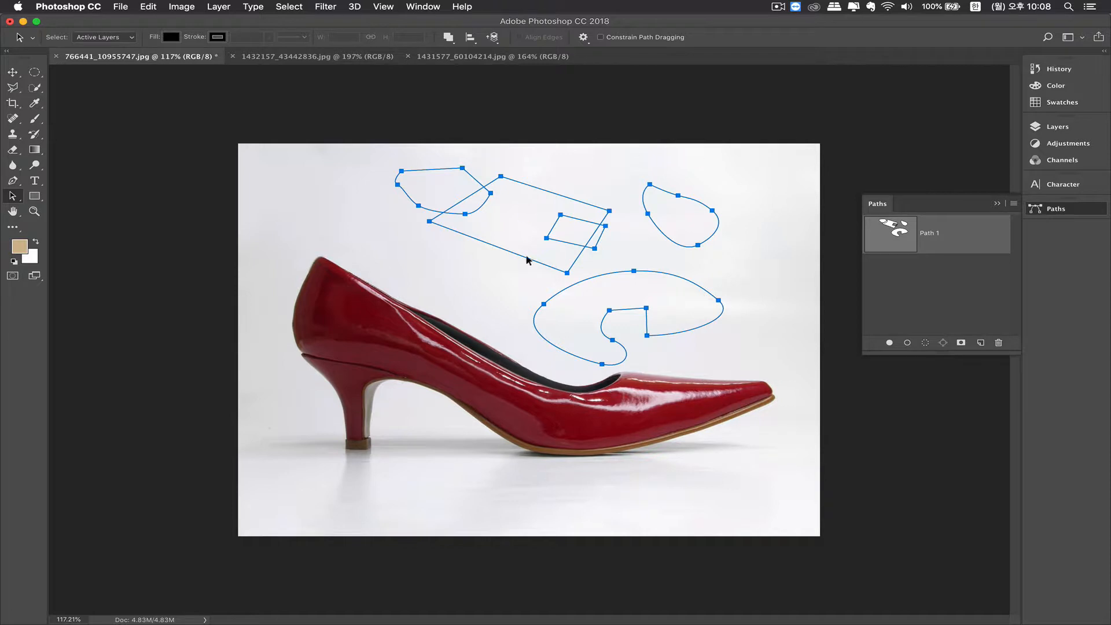
# With Path 1 deselected, draw a closed curved path above the shoe's heel with the Pen tool and save it as Path 2
pyautogui.click(938, 290)
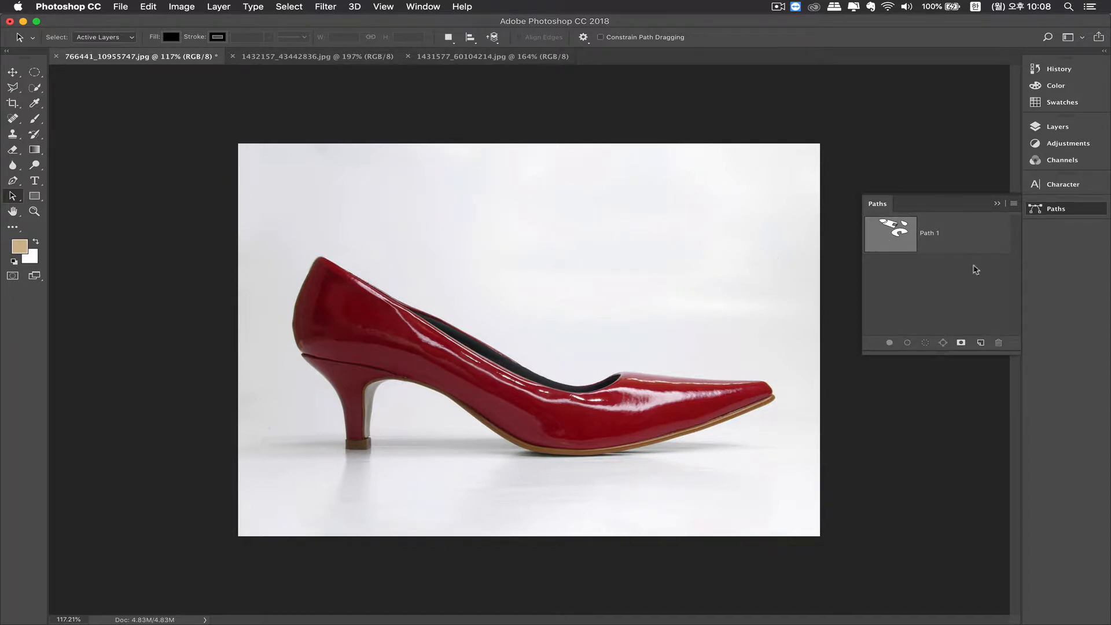
pyautogui.click(958, 239)
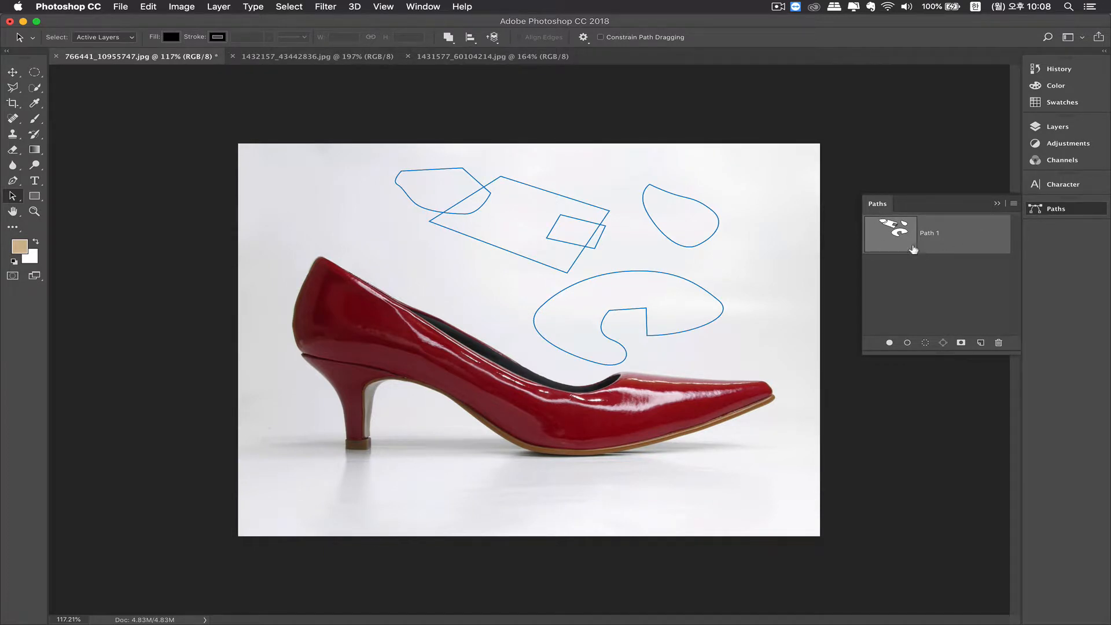
pyautogui.click(945, 280)
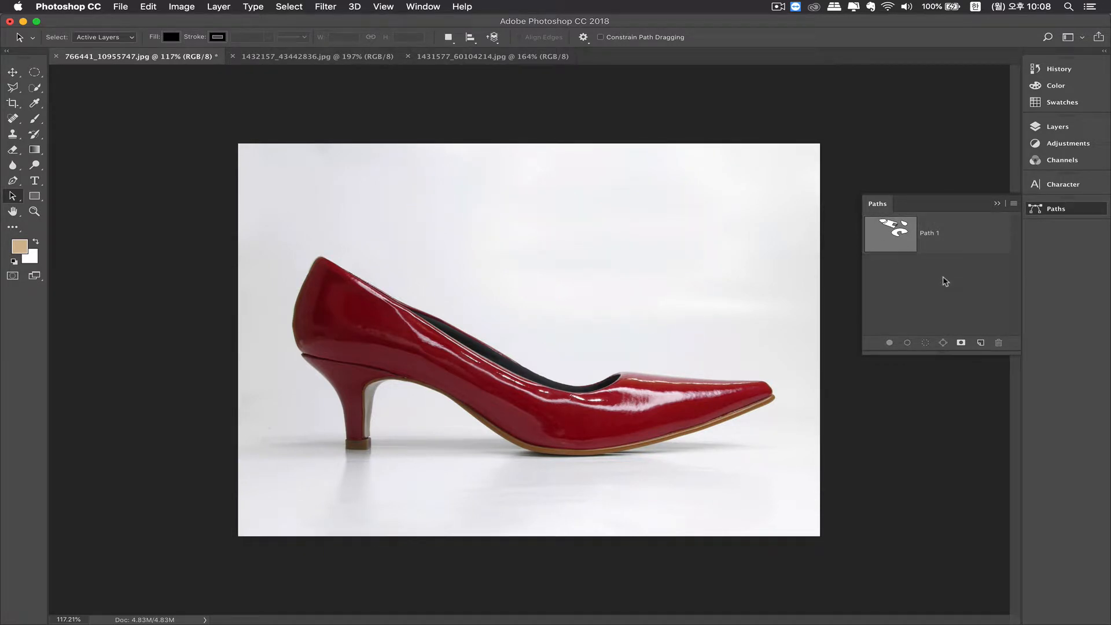
pyautogui.click(7, 180)
pyautogui.click(457, 198)
pyautogui.moveTo(526, 255)
pyautogui.mouseDown()
pyautogui.moveTo(515, 291)
pyautogui.moveTo(446, 293)
pyautogui.mouseUp()
pyautogui.moveTo(403, 246)
pyautogui.mouseDown()
pyautogui.moveTo(379, 243)
pyautogui.moveTo(376, 202)
pyautogui.moveTo(435, 215)
pyautogui.mouseUp()
pyautogui.click(421, 174)
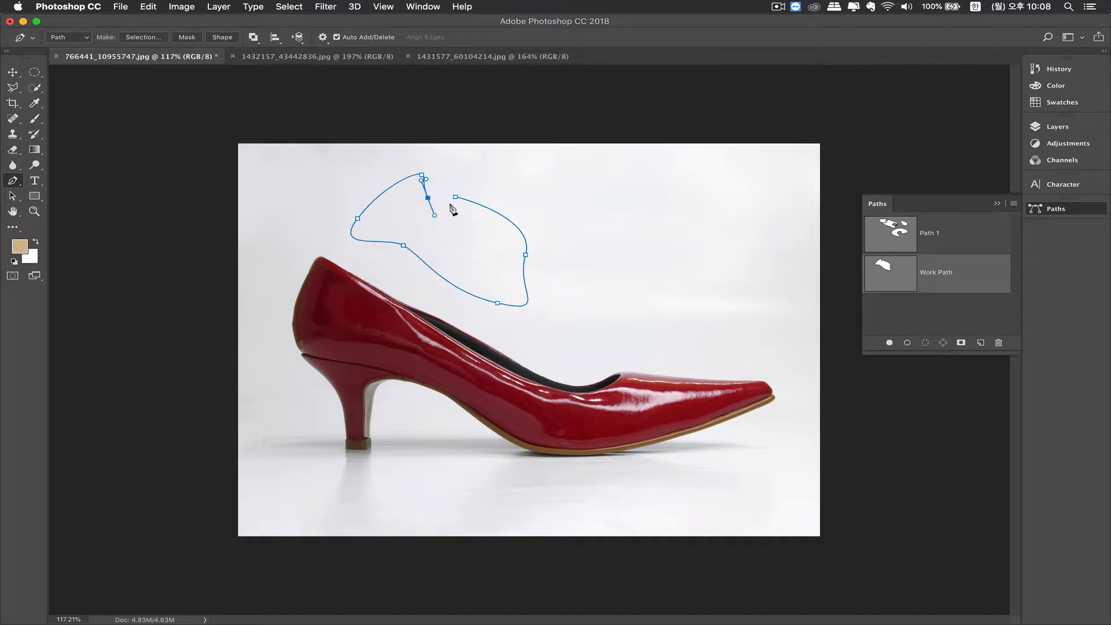
pyautogui.click(455, 197)
pyautogui.doubleClick(943, 280)
pyautogui.press('Return')
# Add a second closed curved path to Path 2, in the blank area above the shoe's front opening
pyautogui.click(592, 212)
pyautogui.moveTo(571, 230); pyautogui.dragTo(574, 246)
pyautogui.moveTo(601, 273); pyautogui.dragTo(642, 280)
pyautogui.moveTo(665, 244); pyautogui.dragTo(662, 238)
pyautogui.click(647, 221)
pyautogui.click(624, 199)
pyautogui.click(595, 188)
pyautogui.click(601, 206)
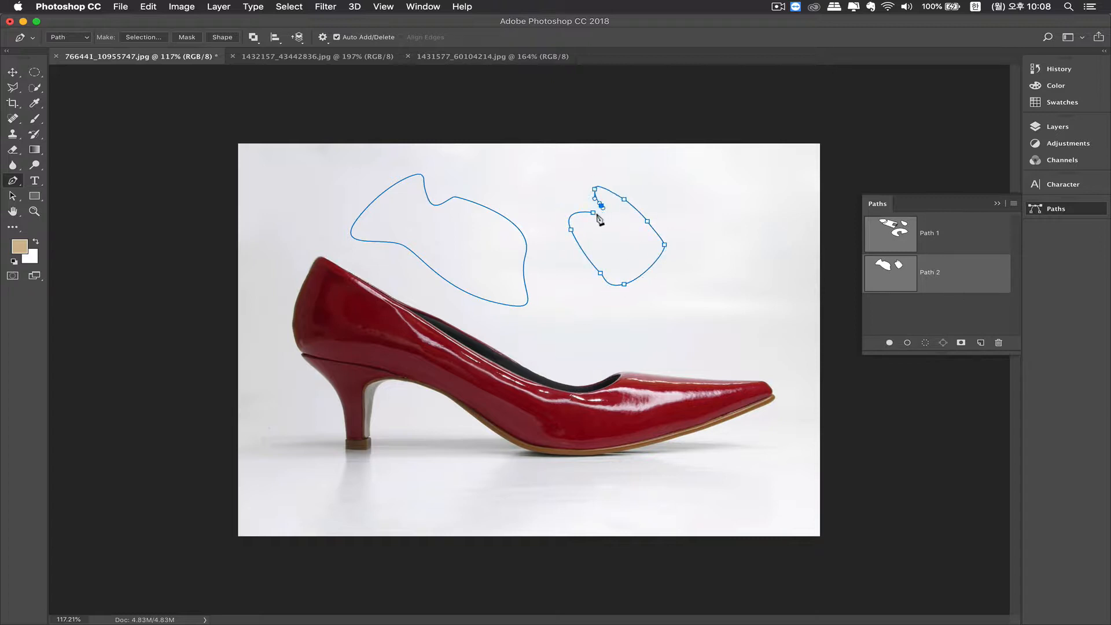
pyautogui.click(592, 213)
# Draw a small closed, pinched path in Path 2 between the two larger curved paths
pyautogui.click(547, 261)
pyautogui.click(567, 305)
pyautogui.click(589, 316)
pyautogui.click(598, 293)
pyautogui.click(573, 265)
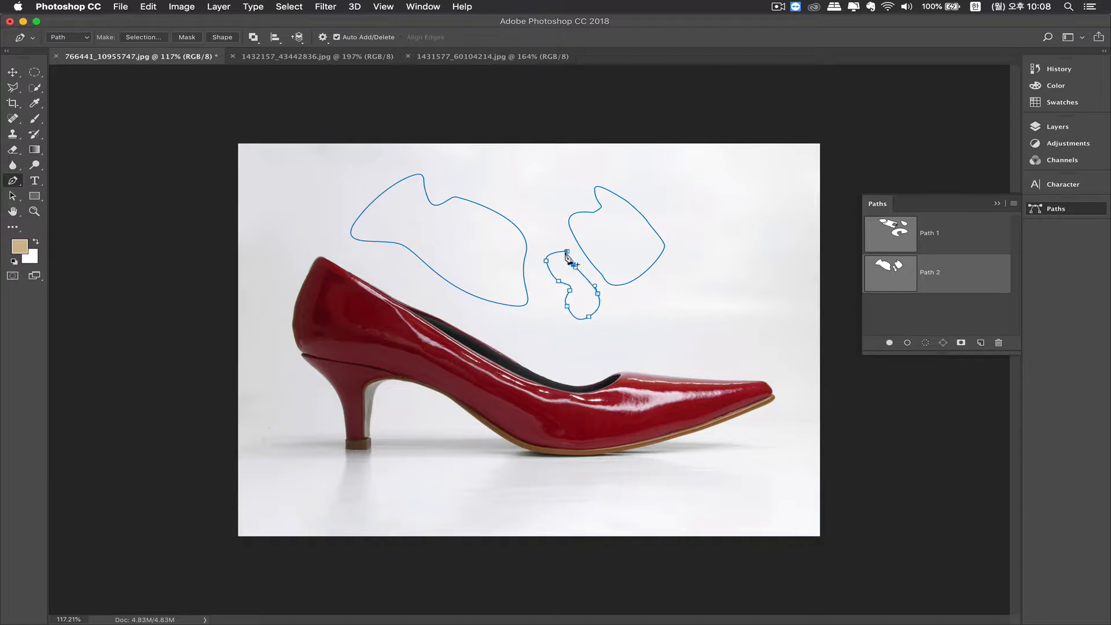
pyautogui.click(567, 252)
# Draw a closed rounded path in Path 2 that overlaps the right side of the second curved path
pyautogui.click(674, 203)
pyautogui.click(650, 211)
pyautogui.click(631, 220)
pyautogui.click(608, 232)
pyautogui.click(612, 254)
pyautogui.click(642, 258)
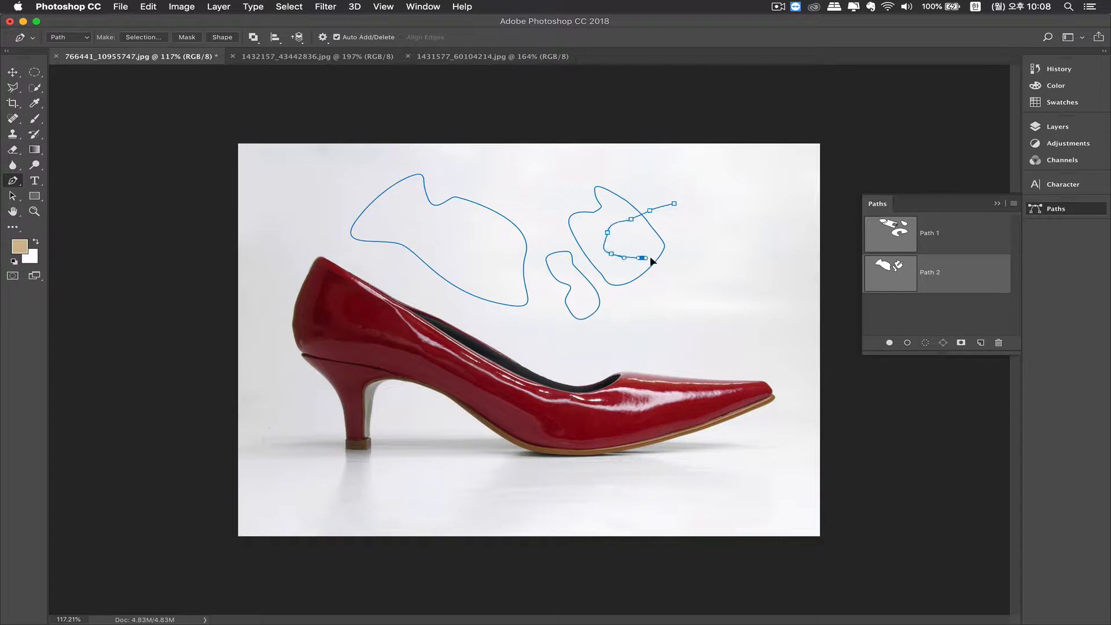
pyautogui.click(675, 258)
pyautogui.click(694, 246)
pyautogui.click(697, 227)
pyautogui.click(675, 205)
# Set the path operation of the overlapping rounded path to Combine Shapes with the Path Selection Tool
pyautogui.click(12, 197)
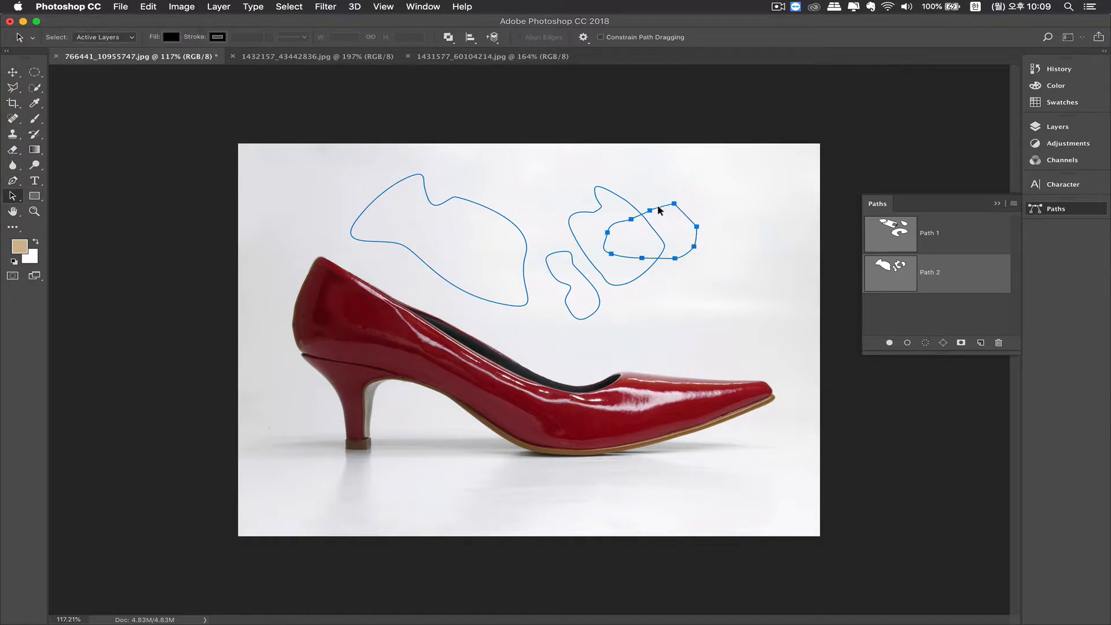
pyautogui.click(448, 37)
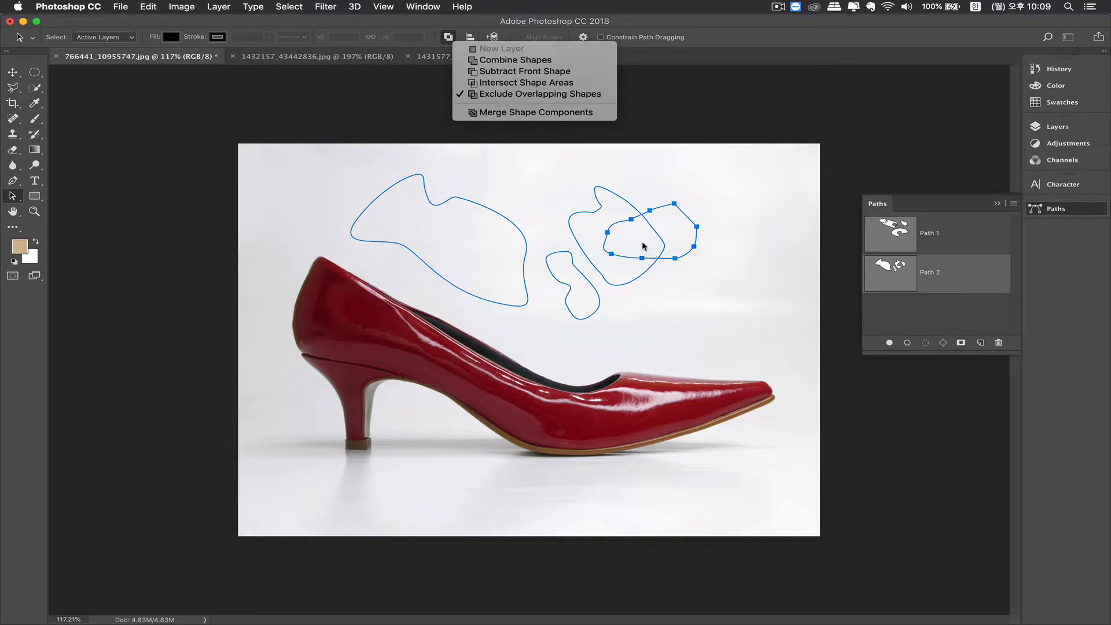
pyautogui.click(513, 59)
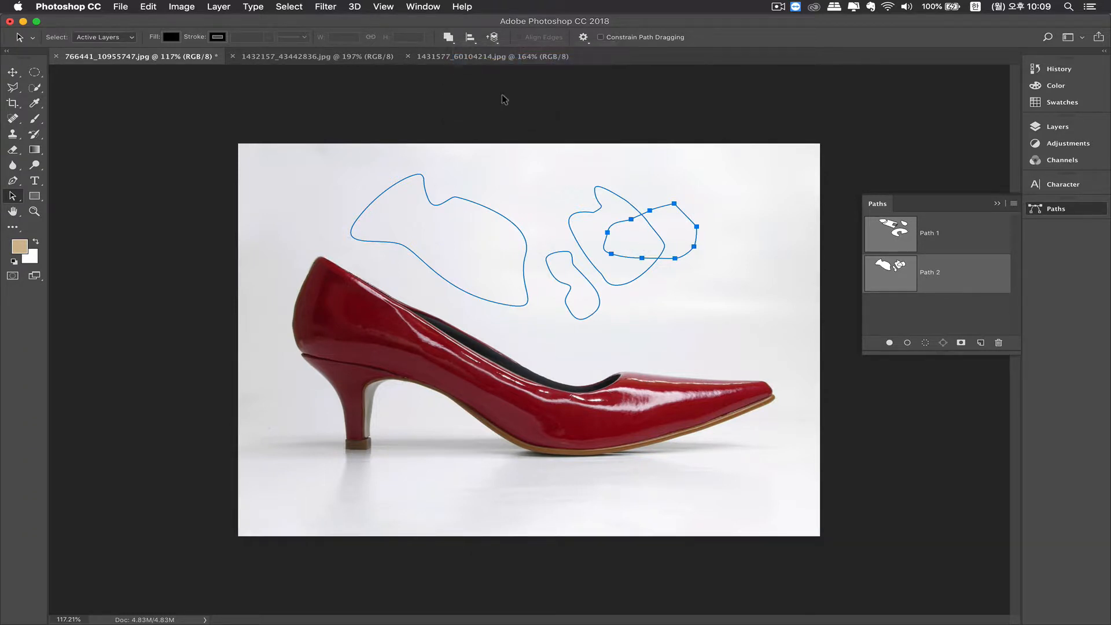
pyautogui.click(705, 186)
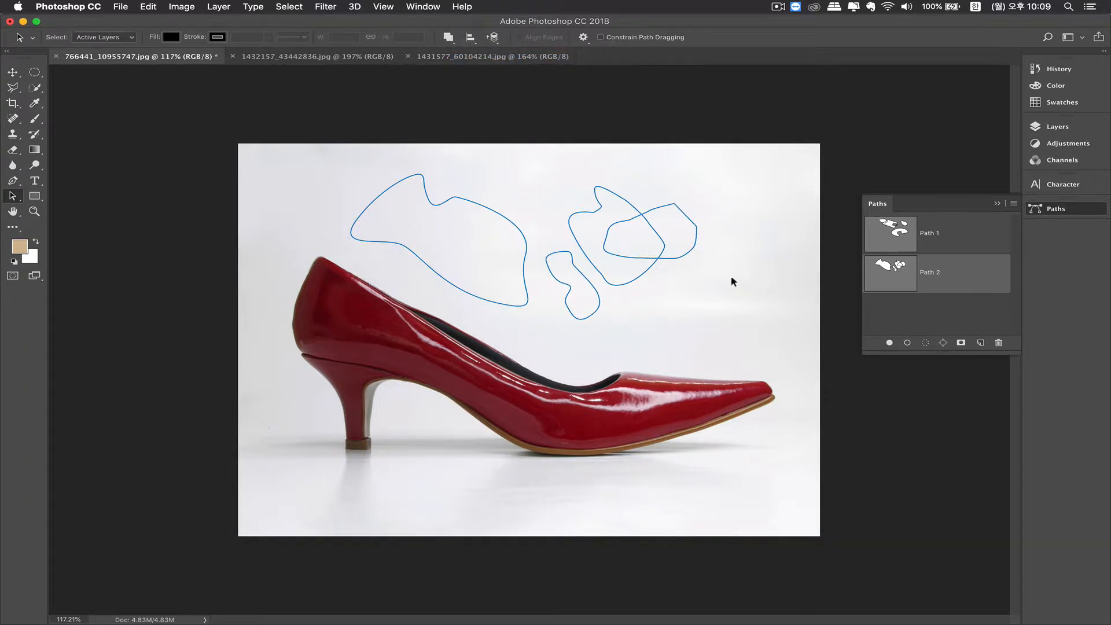
# Load Path 2 as a selection, clear the selection and make Path 2 active again
pyautogui.keyDown('super'); pyautogui.click(903, 282); pyautogui.keyUp('super')
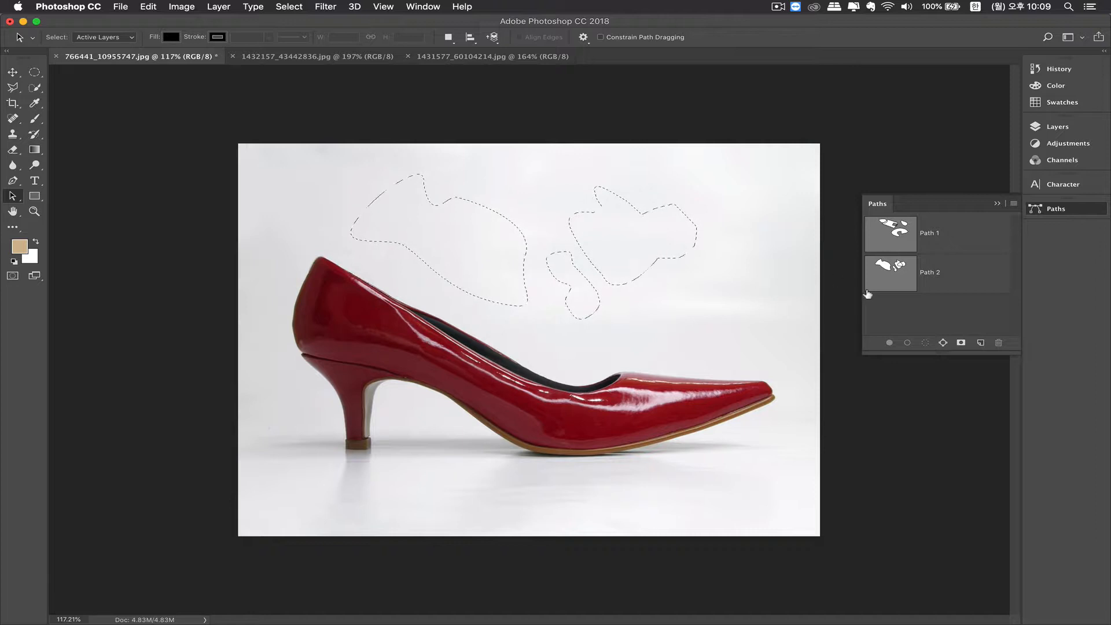
pyautogui.press('super+d')
pyautogui.click(941, 279)
# Delete Path 2 and Path 1 and undo the deletion of Path 1
pyautogui.click(940, 238)
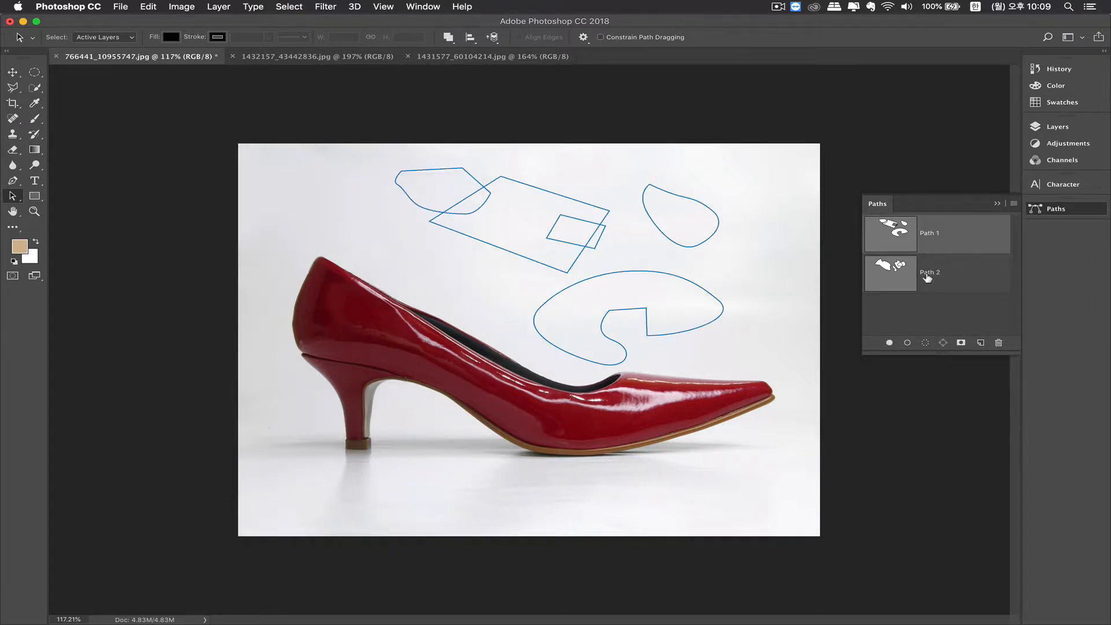
pyautogui.click(939, 273)
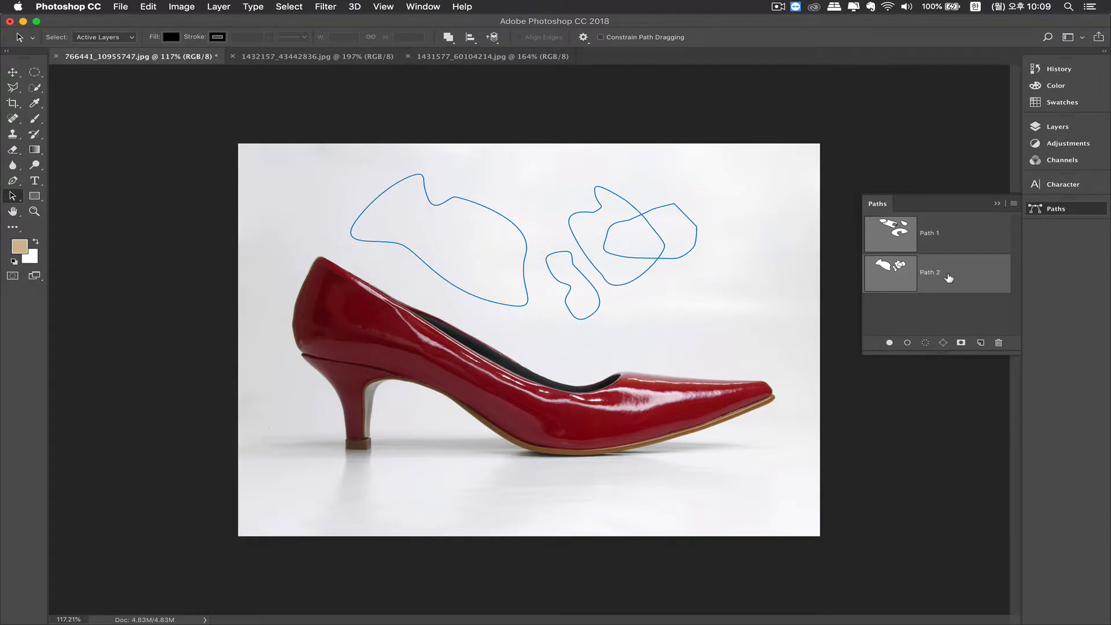
pyautogui.press('BackSpace')
pyautogui.click(942, 236)
pyautogui.press('BackSpace')
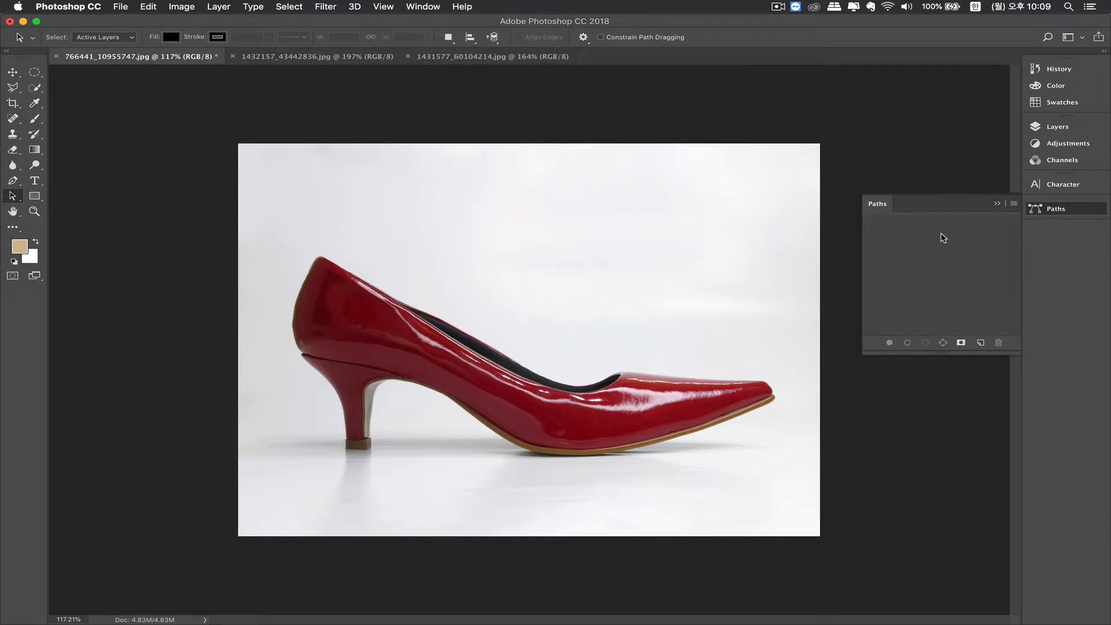
pyautogui.press('super+z')
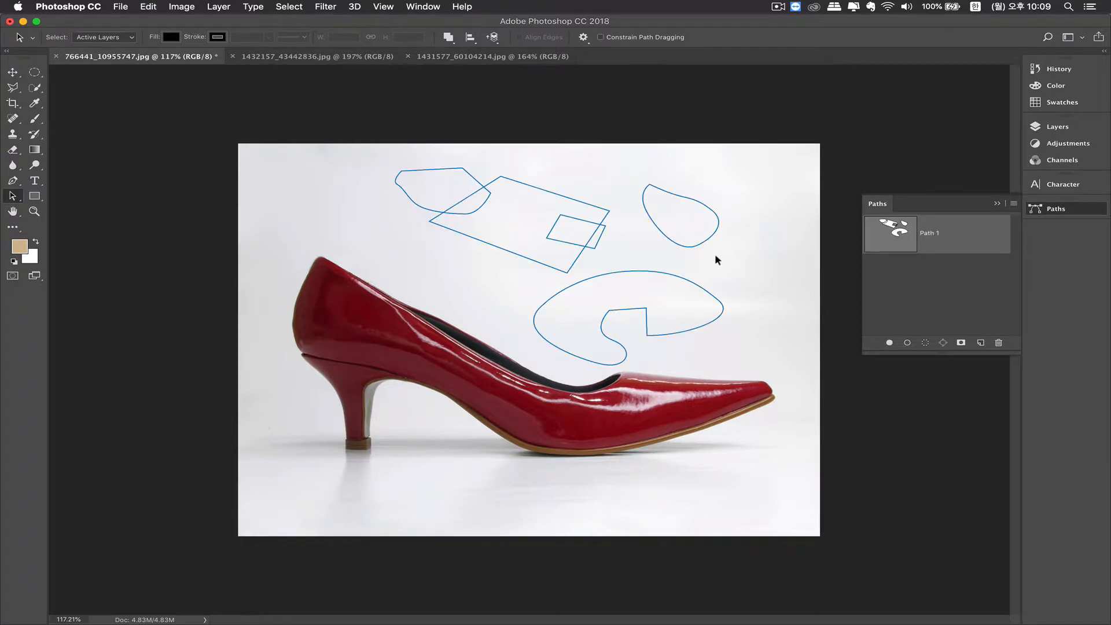
# Delete the teardrop-shaped path and the small four-sided path from Path 1 with the Path Selection Tool
pyautogui.click(663, 193)
pyautogui.click(720, 205)
pyautogui.click(646, 195)
pyautogui.moveTo(12, 198); pyautogui.dragTo(80, 197)
pyautogui.press('Delete')
pyautogui.click(605, 233)
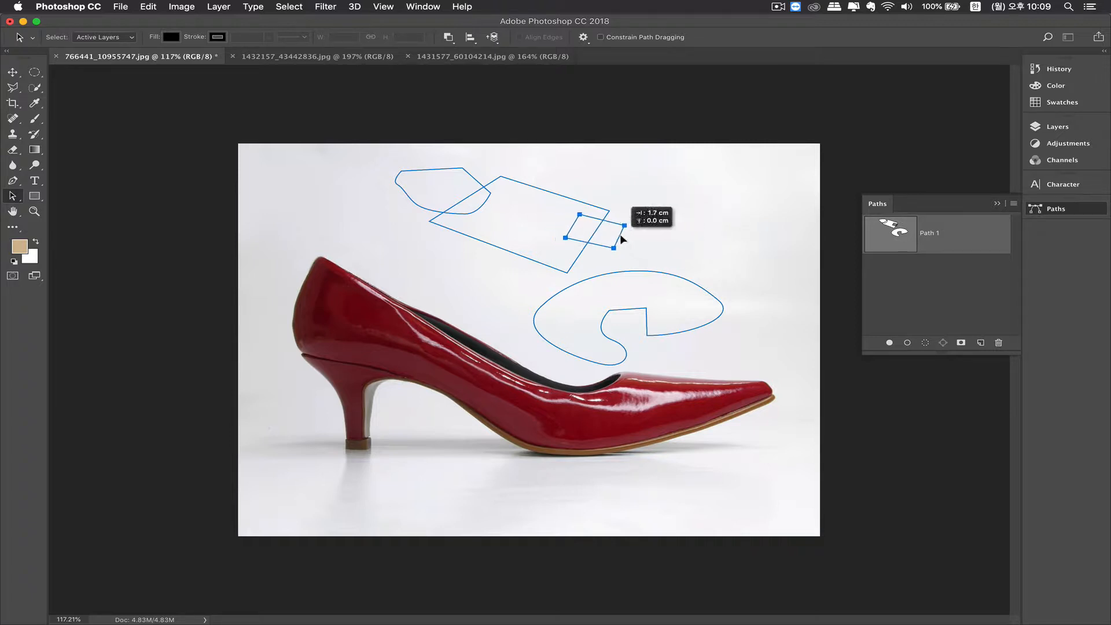
pyautogui.press('Delete')
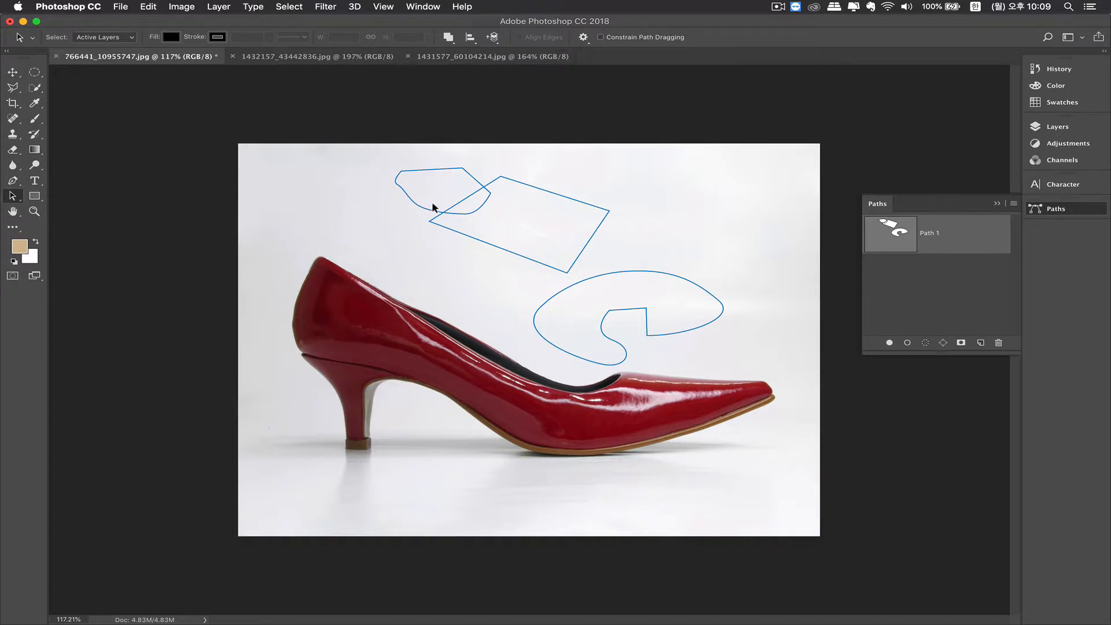
# Move the leftmost path's upper right anchor up and outward and its upper left anchor slightly inward with the Direct Selection Tool
pyautogui.moveTo(12, 200); pyautogui.dragTo(56, 197)
pyautogui.click(462, 190)
pyautogui.moveTo(463, 169); pyautogui.dragTo(482, 163)
pyautogui.moveTo(402, 171)
pyautogui.mouseDown()
pyautogui.moveTo(454, 174)
pyautogui.moveTo(390, 191)
pyautogui.moveTo(389, 175)
pyautogui.moveTo(407, 180)
pyautogui.mouseUp()
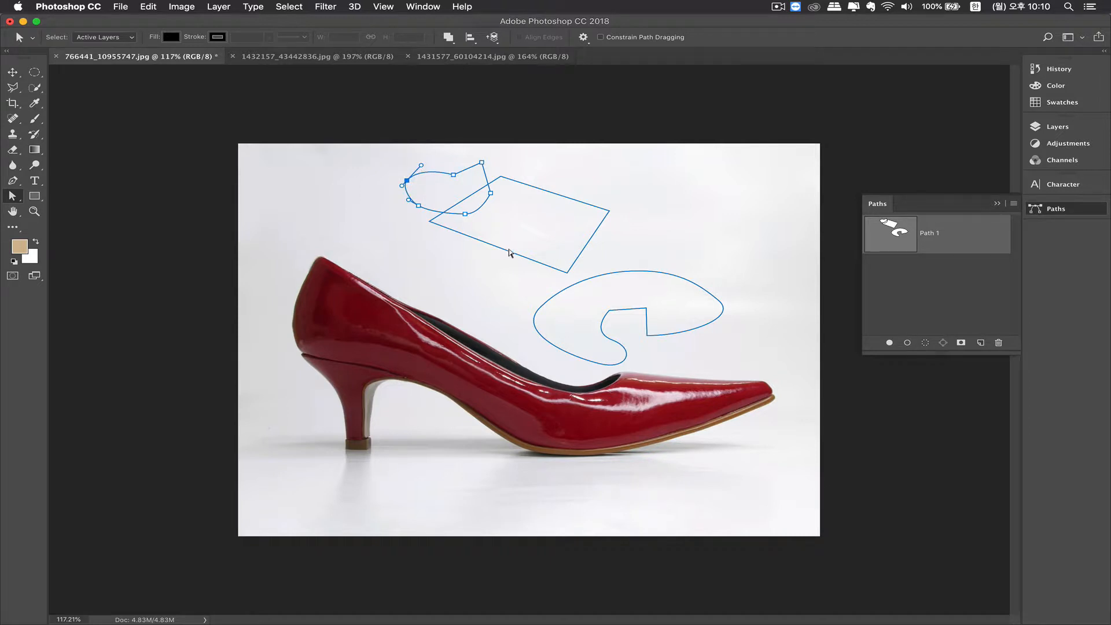
# Delete Path 1 completely and close the paths list
pyautogui.click(506, 168)
pyautogui.press('BackSpace')
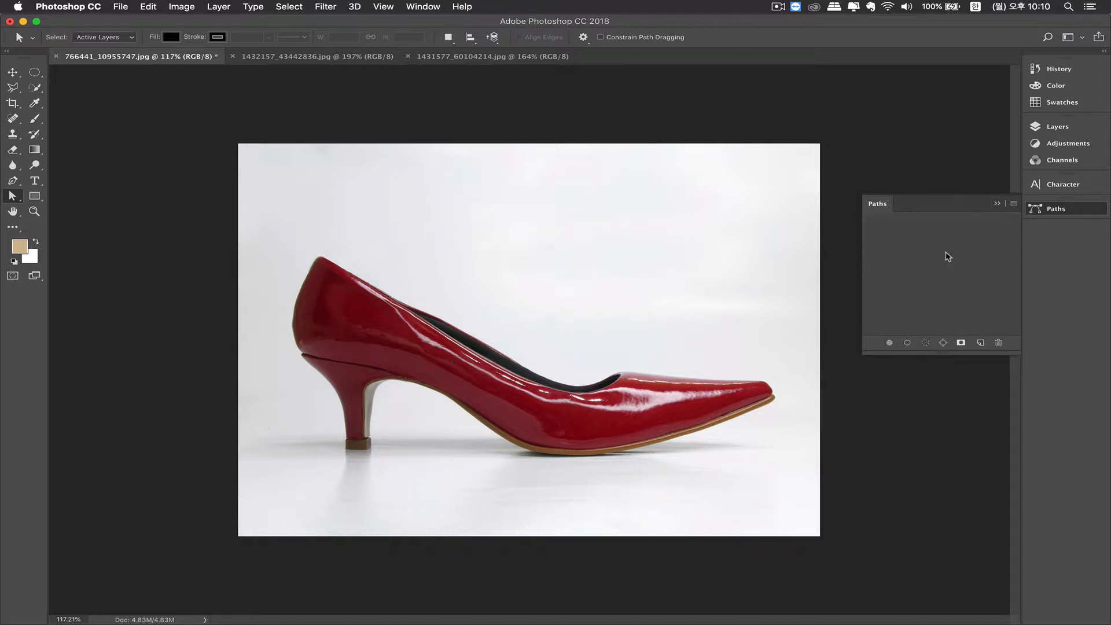
pyautogui.click(1082, 210)
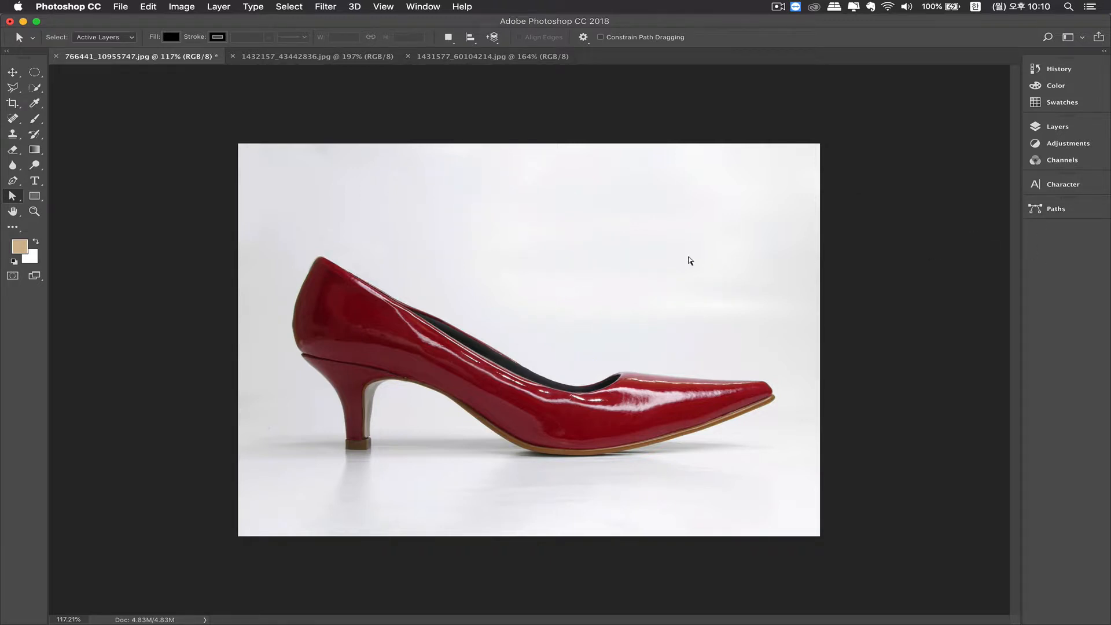
# Show the document's layers and switch the Pen tool's drawing mode from Path to Shape
pyautogui.click(1036, 129)
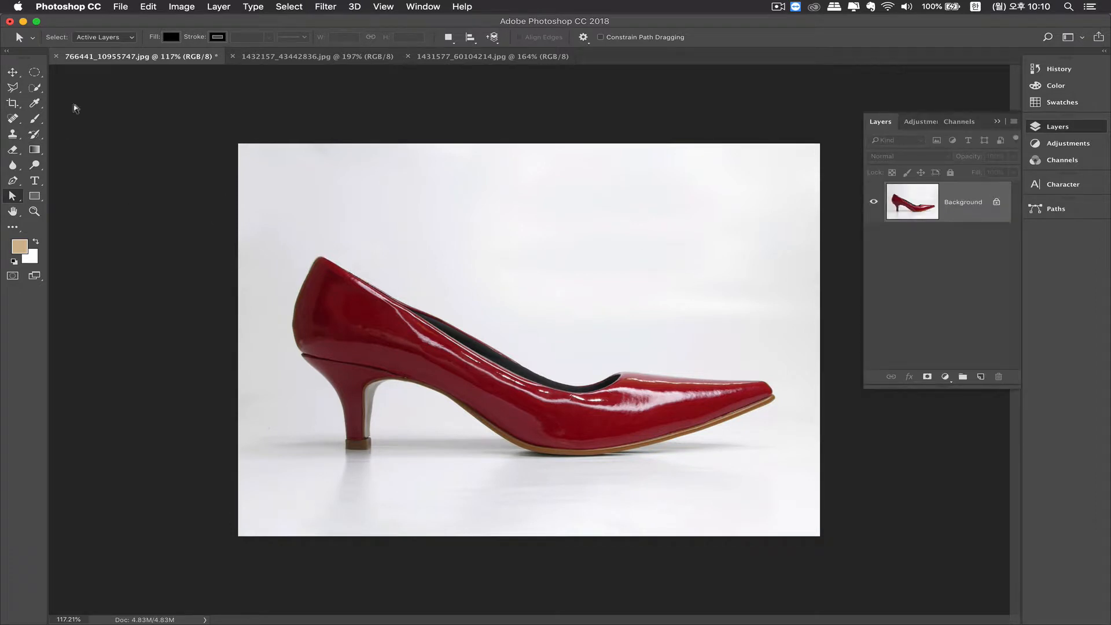
pyautogui.click(13, 180)
pyautogui.click(75, 45)
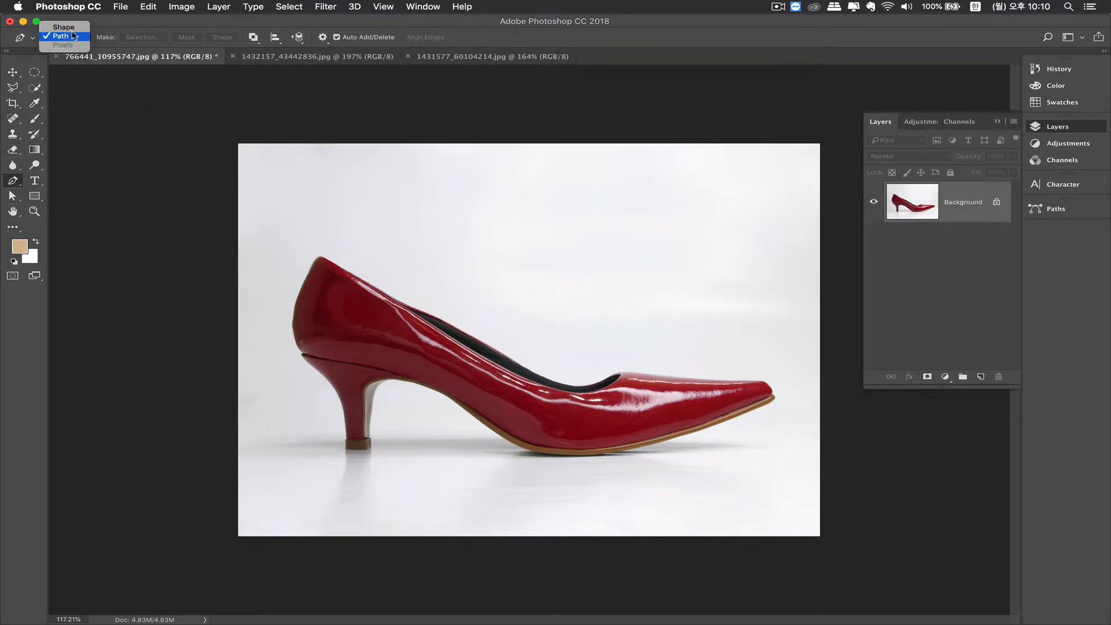
pyautogui.click(76, 29)
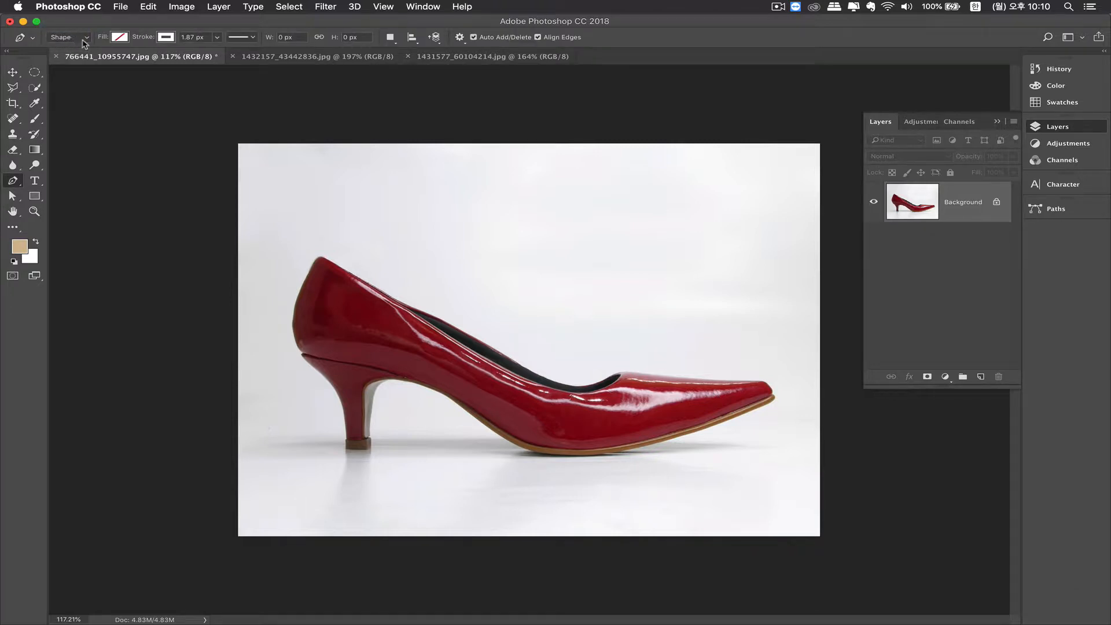
pyautogui.keyDown('super'); pyautogui.click(540, 352); pyautogui.keyUp('super')
pyautogui.moveTo(501, 329); pyautogui.dragTo(459, 315)
pyautogui.moveTo(513, 293); pyautogui.dragTo(469, 290)
pyautogui.press('super+0')
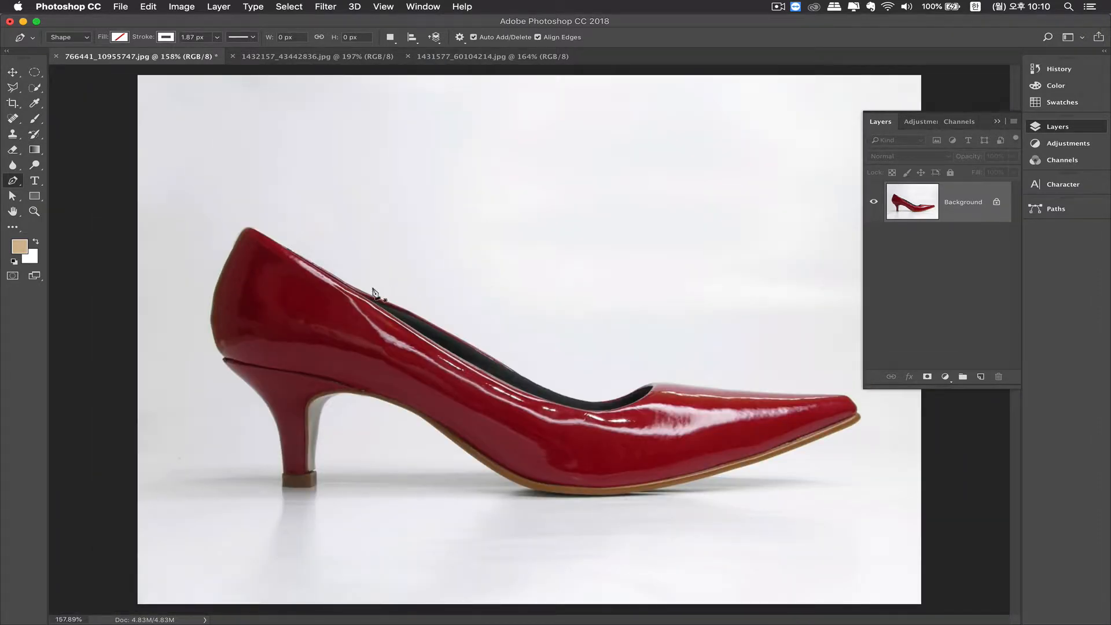
# Start a Pen shape on the shoe's upper edge and trace around the back top corner and down to the heel seam
pyautogui.click(326, 270)
pyautogui.moveTo(275, 243); pyautogui.dragTo(239, 234)
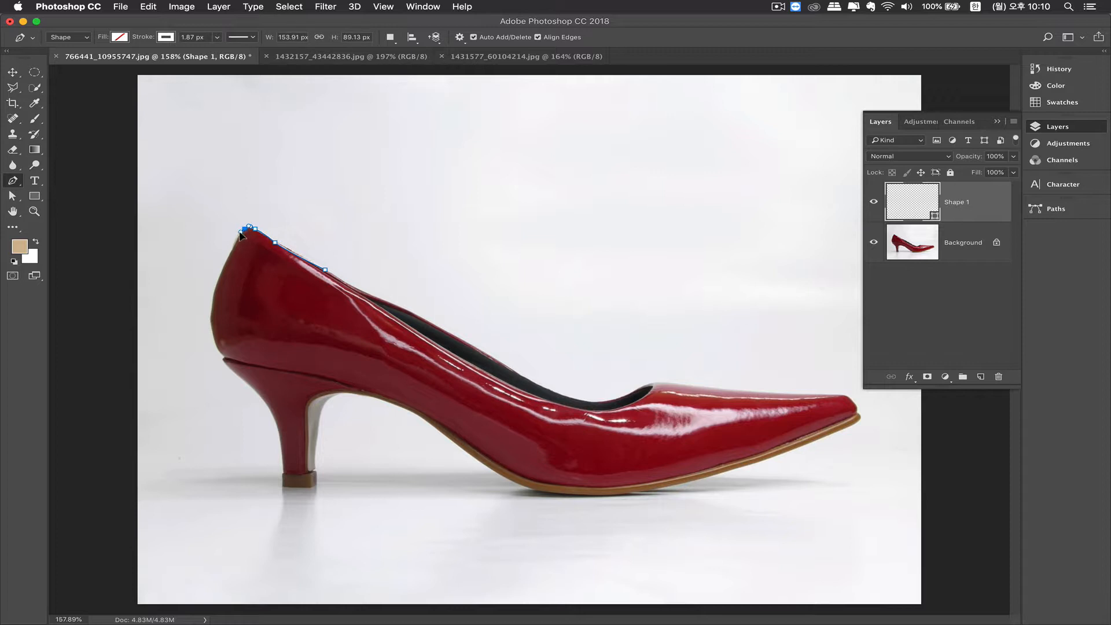
pyautogui.moveTo(213, 305); pyautogui.dragTo(210, 323)
pyautogui.click(218, 351)
pyautogui.click(223, 357)
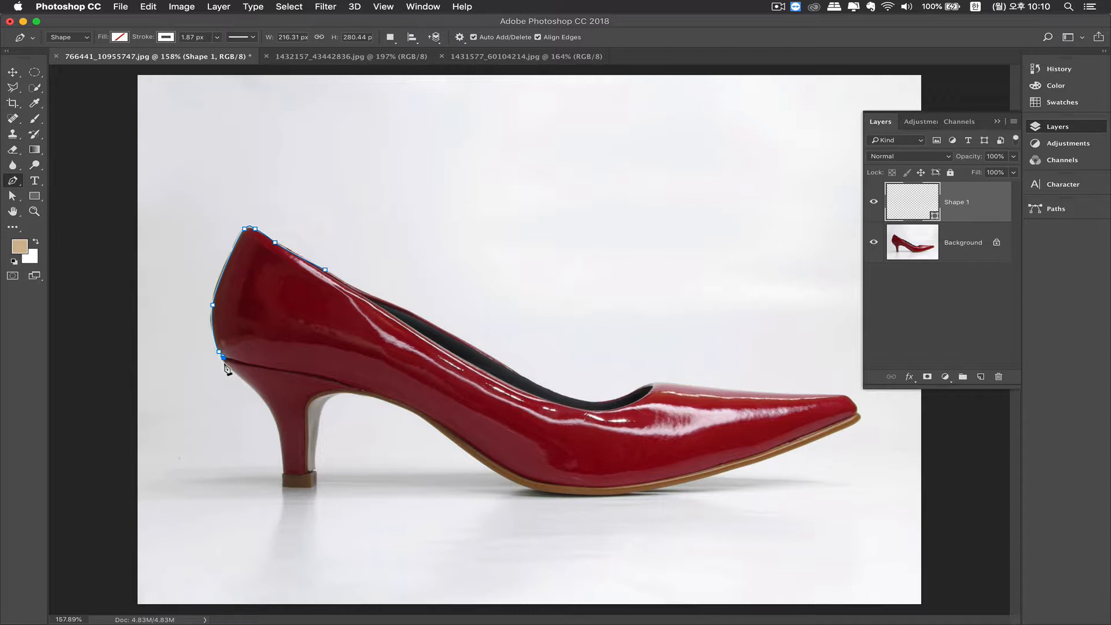
# Continue the shape outline down the back of the heel, around the heel tip and up its inner side
pyautogui.click(261, 394)
pyautogui.click(269, 407)
pyautogui.click(281, 452)
pyautogui.click(282, 491)
pyautogui.click(310, 488)
pyautogui.click(317, 482)
pyautogui.click(315, 468)
# Trace the arch and the sole's underside with curved segments up to the pointed toe tip
pyautogui.moveTo(325, 403); pyautogui.dragTo(398, 404)
pyautogui.moveTo(470, 454); pyautogui.dragTo(498, 482)
pyautogui.moveTo(567, 491); pyautogui.dragTo(600, 489)
pyautogui.moveTo(682, 481); pyautogui.dragTo(718, 472)
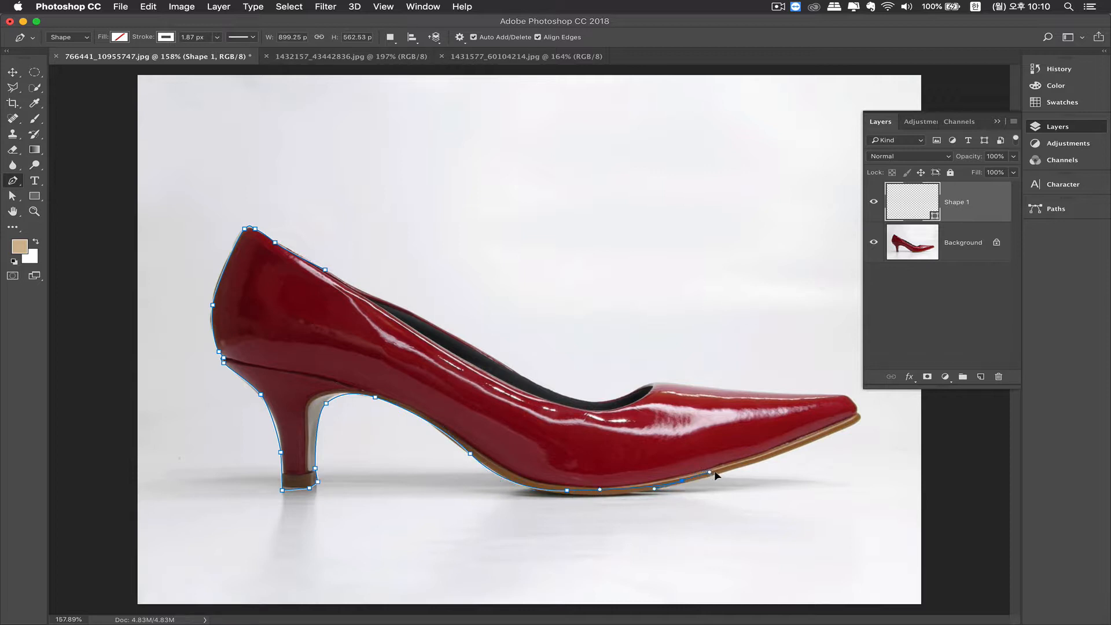
pyautogui.moveTo(835, 431); pyautogui.dragTo(795, 392)
pyautogui.click(859, 419)
pyautogui.click(860, 413)
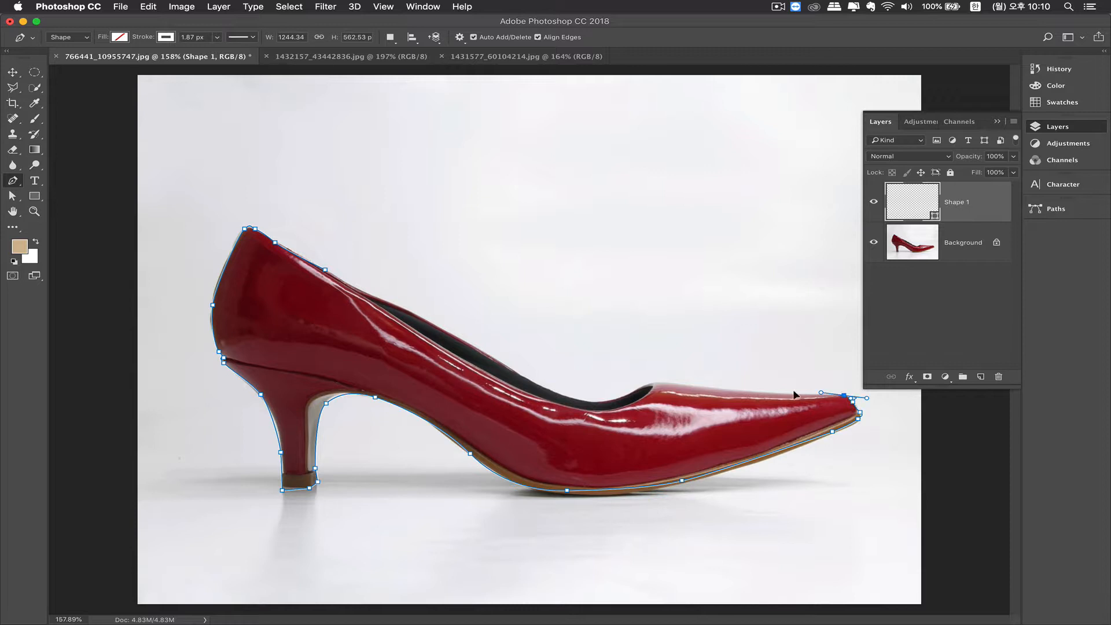
# Trace the toe's upper edge and the shoe opening back to the starting anchor and close the shape
pyautogui.click(723, 389)
pyautogui.click(676, 382)
pyautogui.click(650, 383)
pyautogui.moveTo(642, 388); pyautogui.dragTo(540, 387)
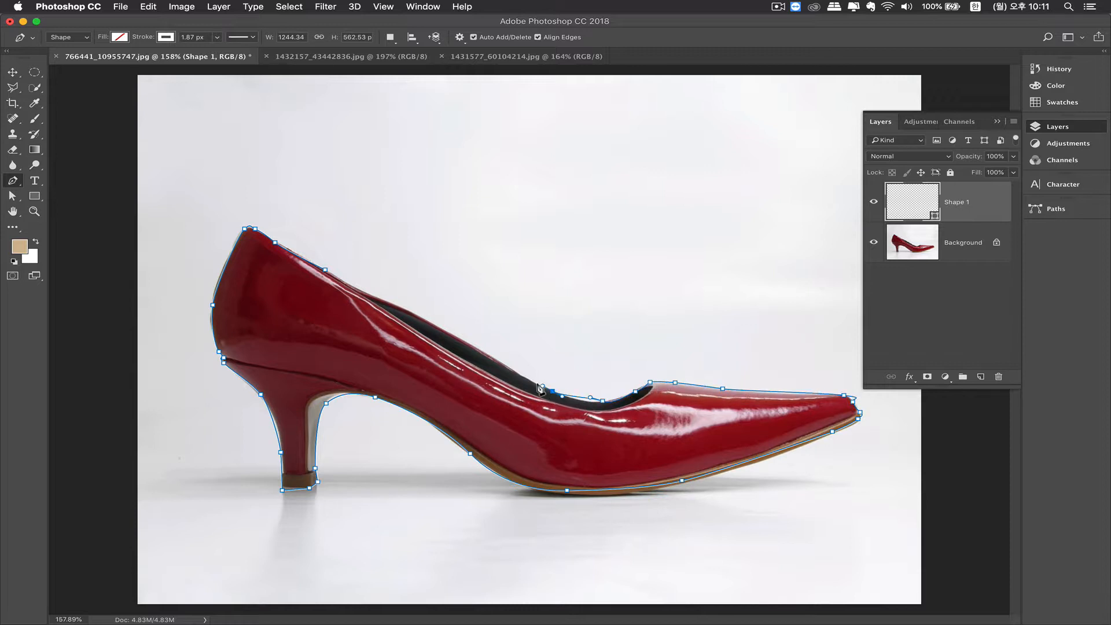
pyautogui.moveTo(443, 325); pyautogui.dragTo(420, 313)
pyautogui.click(366, 290)
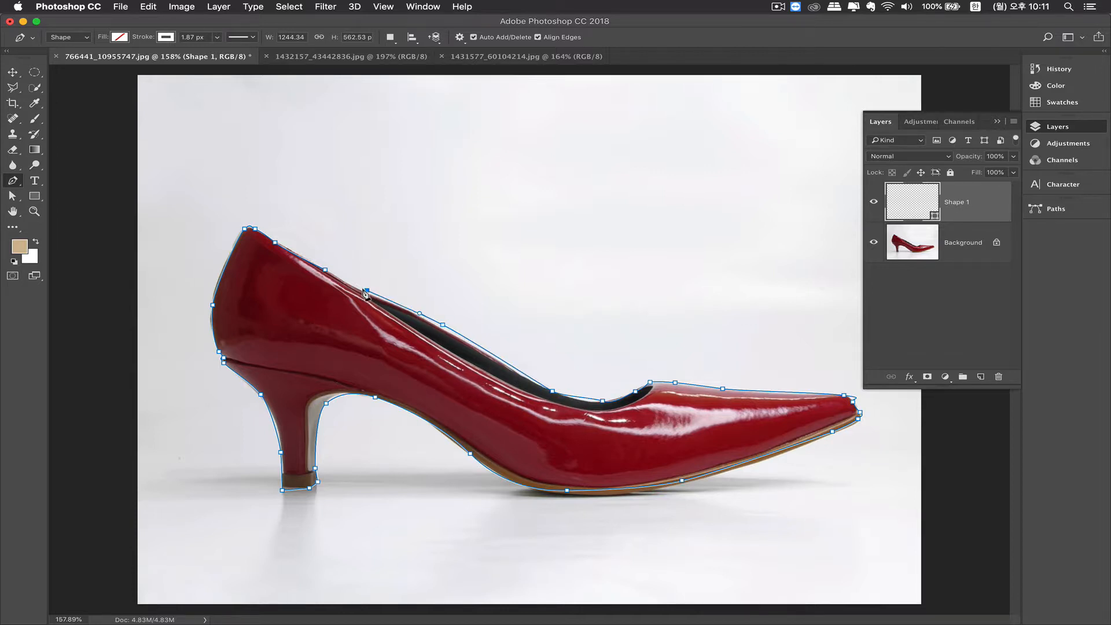
pyautogui.click(326, 271)
# Hide the Background layer and deselect Shape 1 to view its outline on its own
pyautogui.click(903, 325)
pyautogui.click(875, 242)
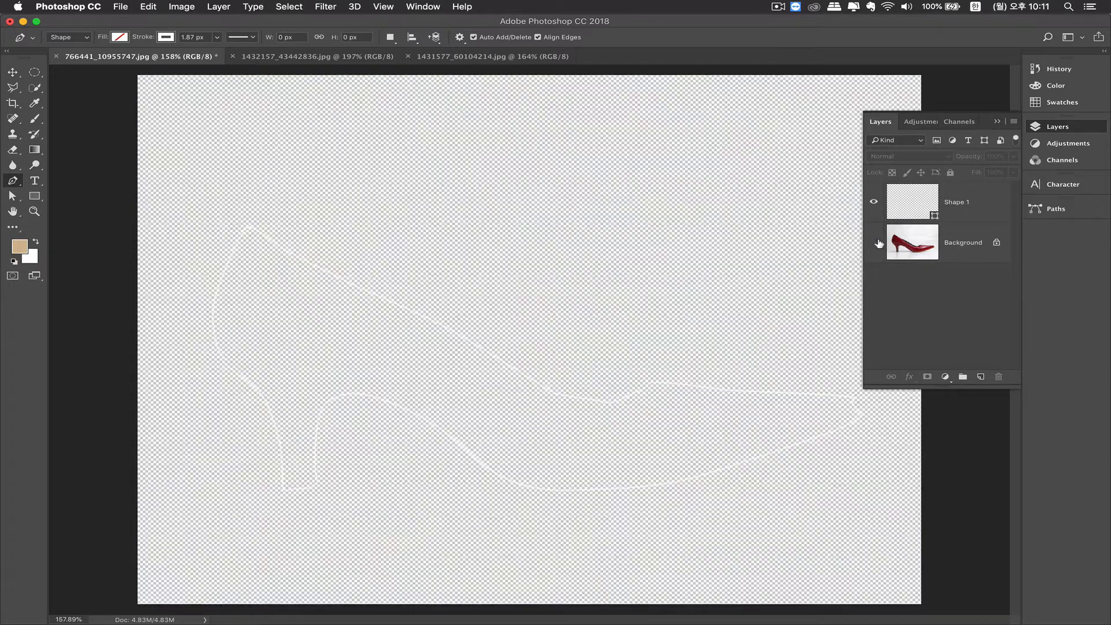
pyautogui.click(906, 210)
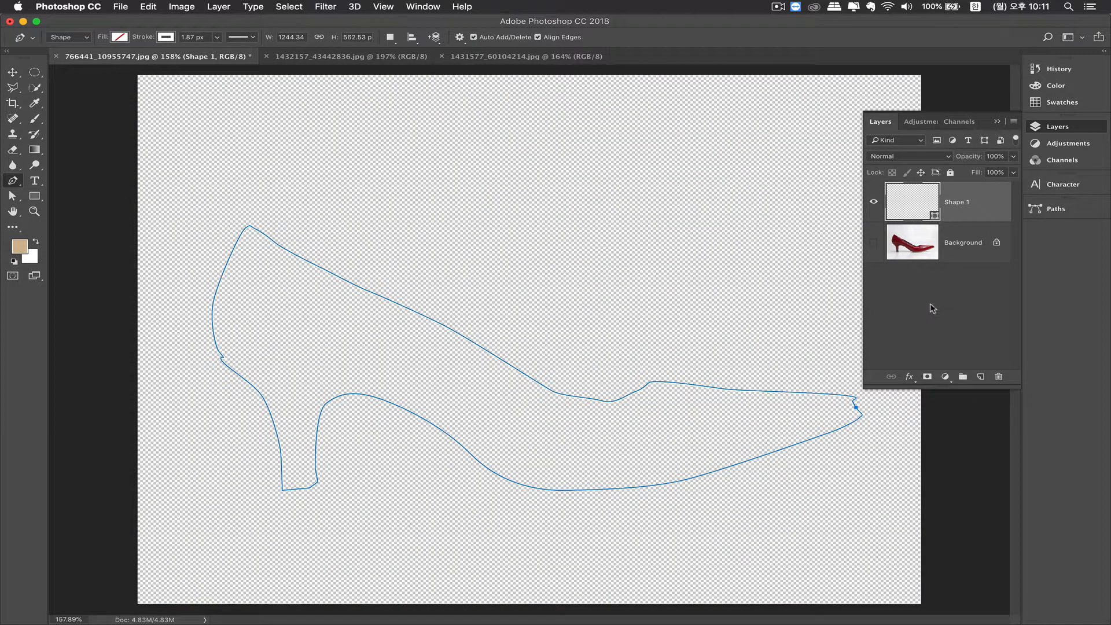
pyautogui.click(968, 303)
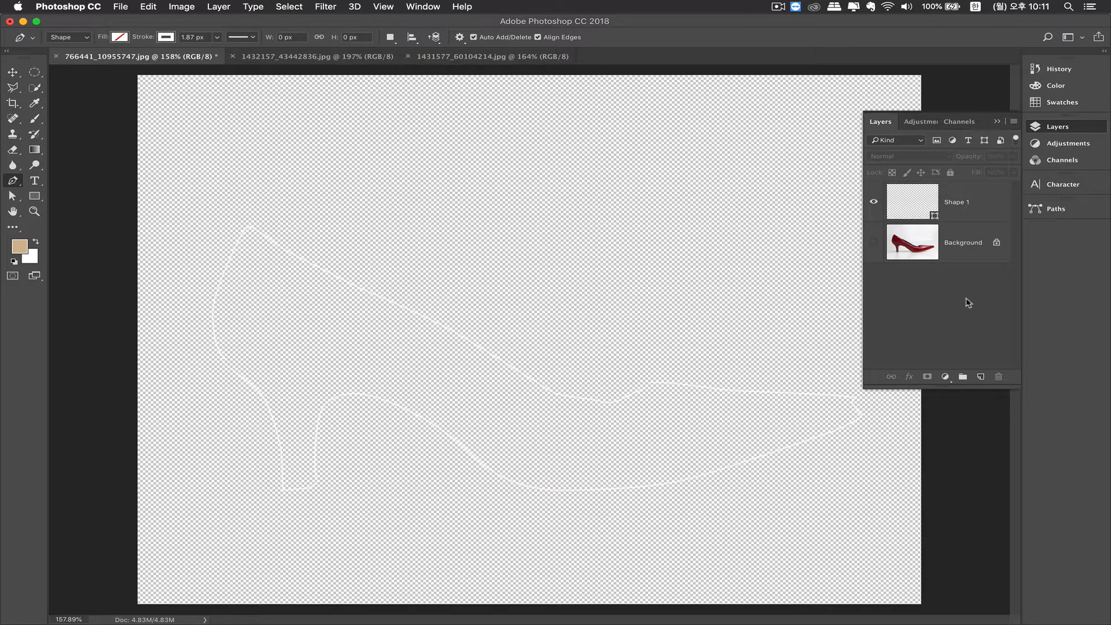
# Add a brown Solid Color fill layer (#8d6733) and place it below Shape 1
pyautogui.click(943, 376)
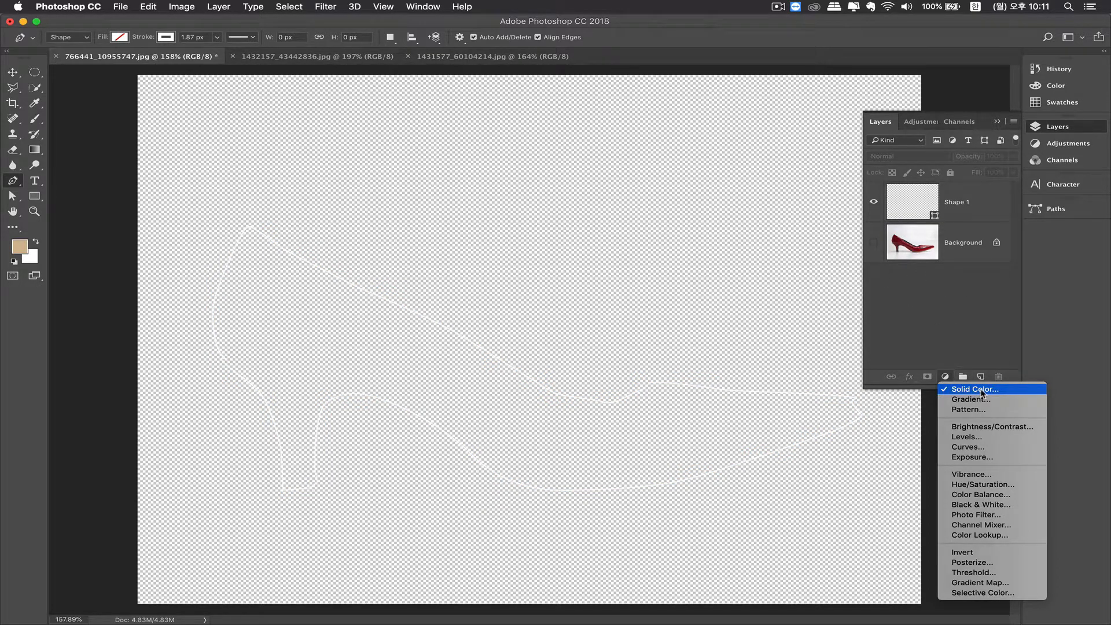
pyautogui.click(982, 394)
pyautogui.moveTo(793, 292); pyautogui.dragTo(799, 307)
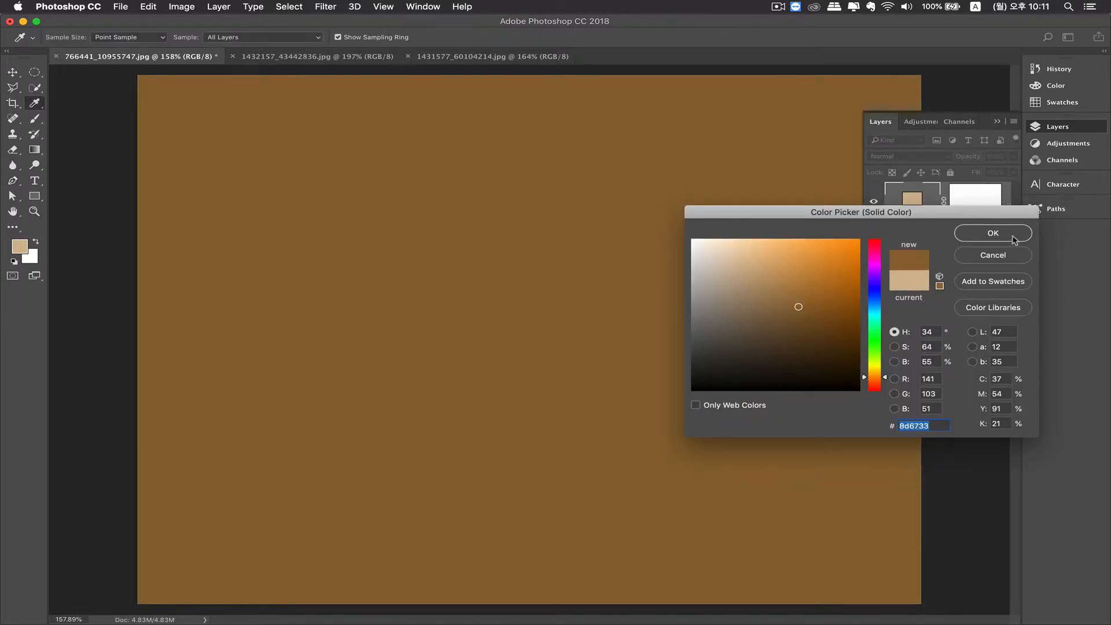
pyautogui.click(993, 232)
pyautogui.moveTo(913, 200); pyautogui.dragTo(915, 264)
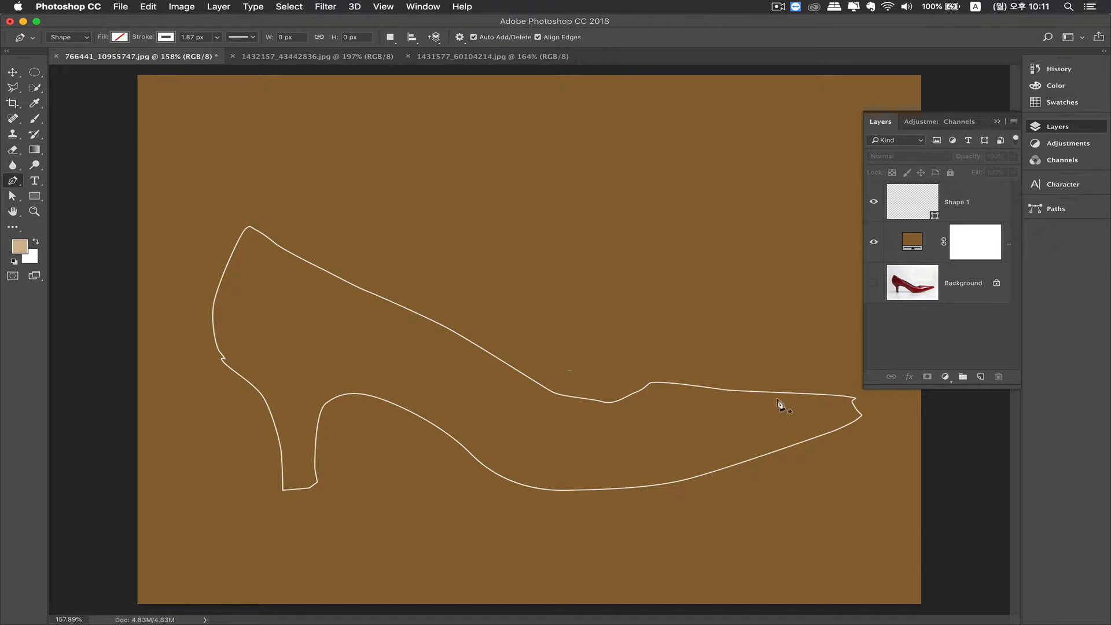
# Select Shape 1 and thicken its stroke to 17.89 px
pyautogui.click(926, 193)
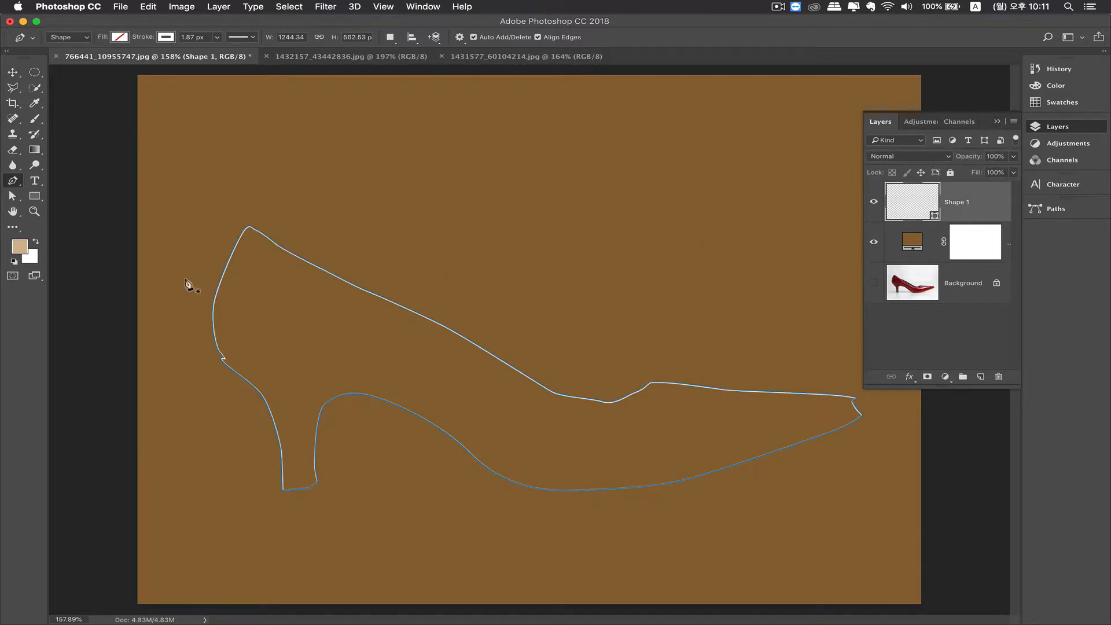
pyautogui.click(166, 37)
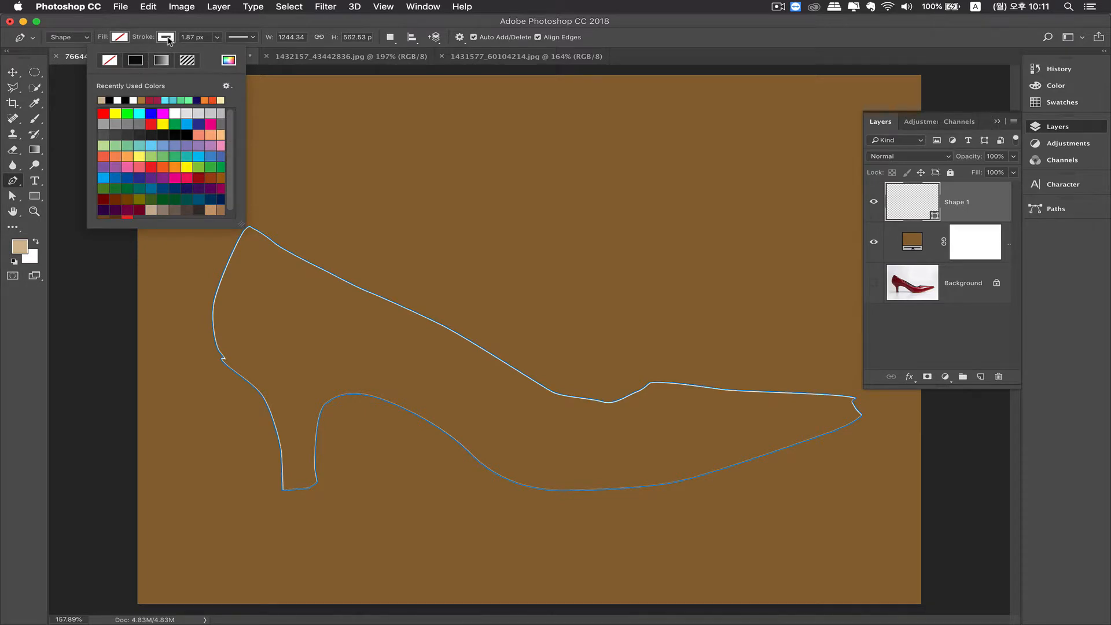
pyautogui.click(218, 38)
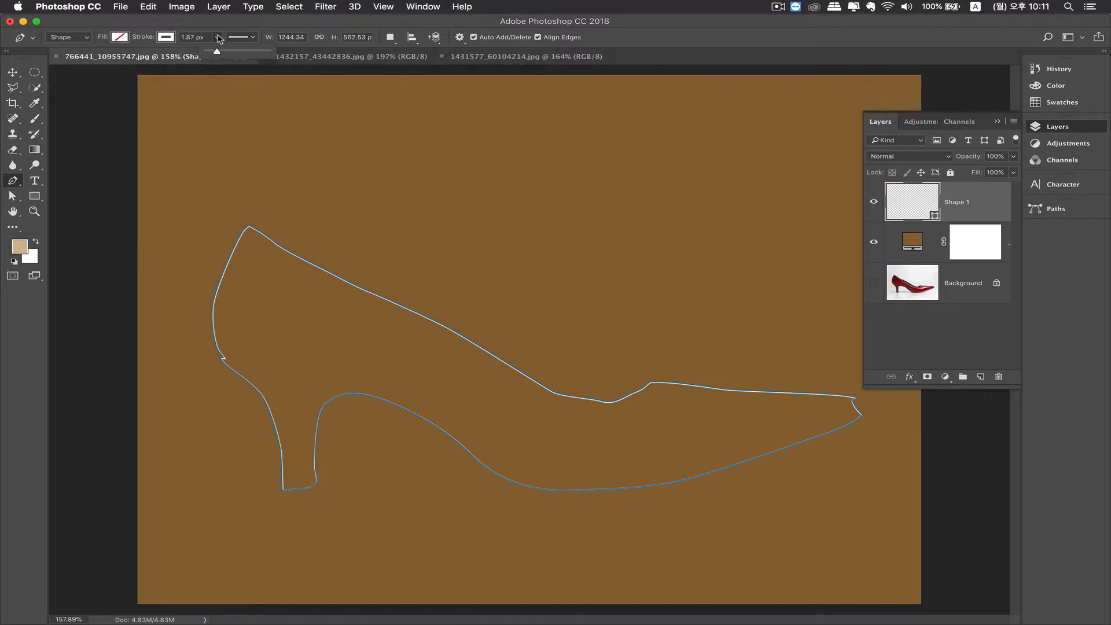
pyautogui.moveTo(215, 53); pyautogui.dragTo(233, 54)
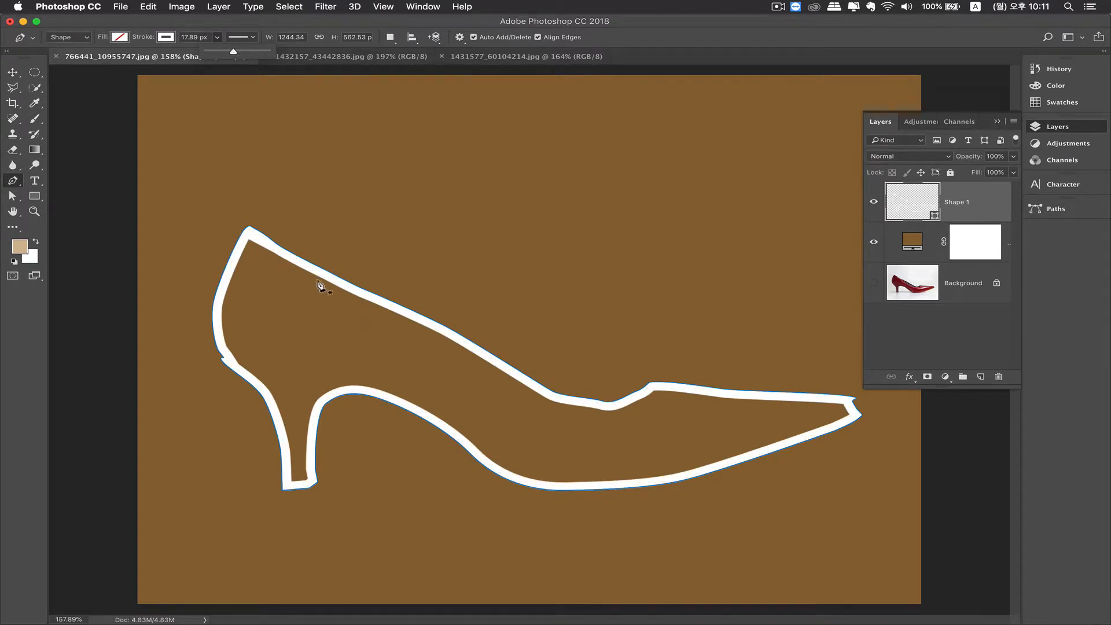
# Remove the stroke from Shape 1 by setting it to no color
pyautogui.click(166, 37)
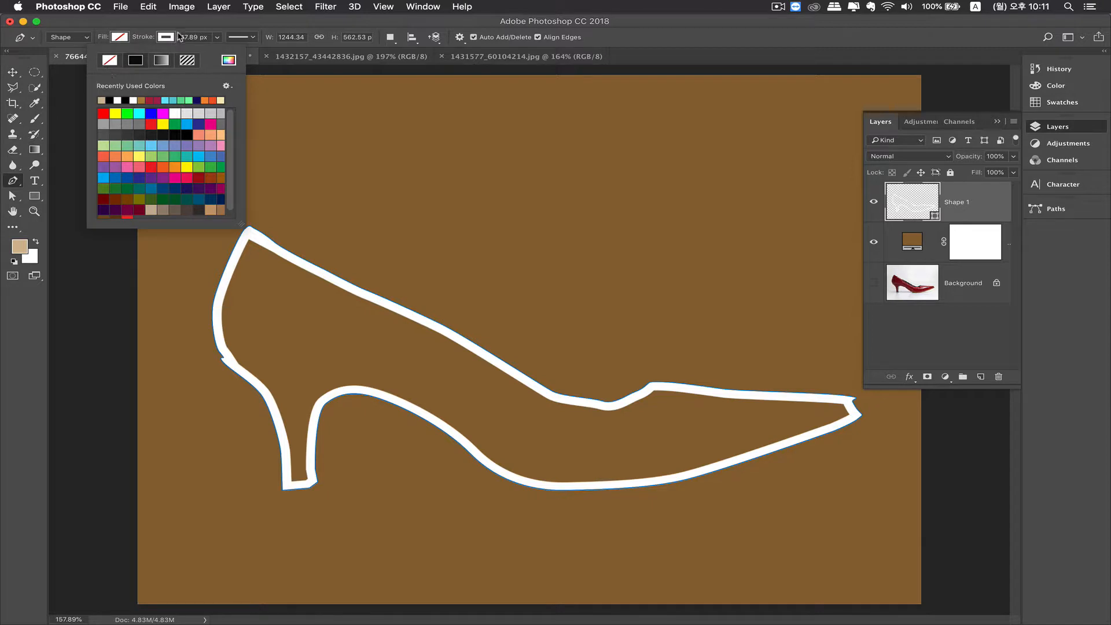
pyautogui.click(170, 38)
pyautogui.click(171, 40)
pyautogui.click(110, 61)
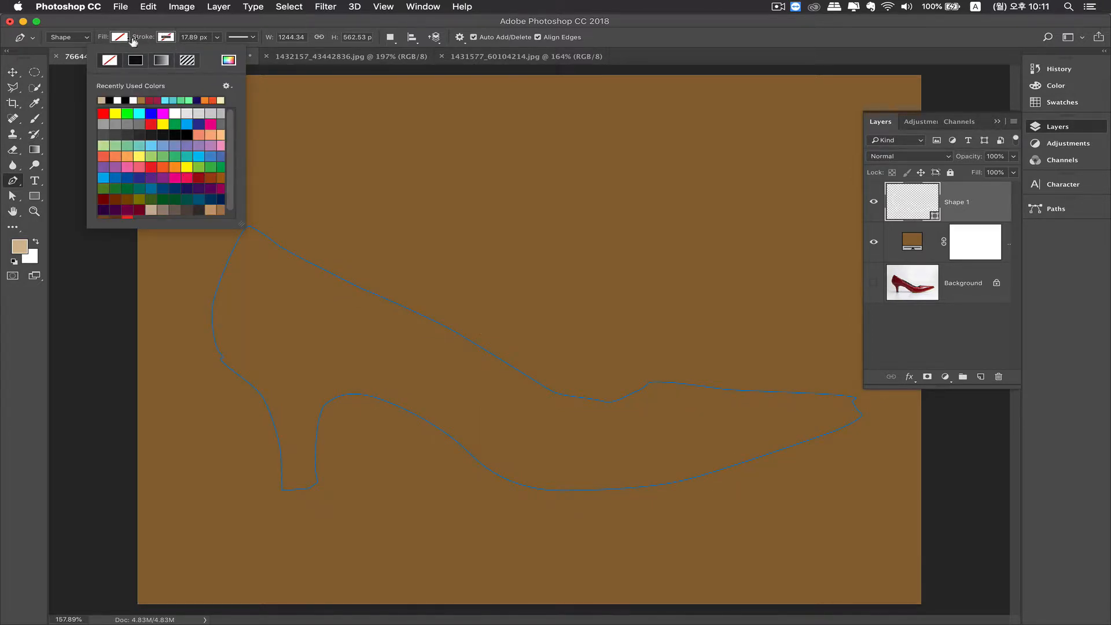
# Fill Shape 1 with solid red
pyautogui.click(121, 39)
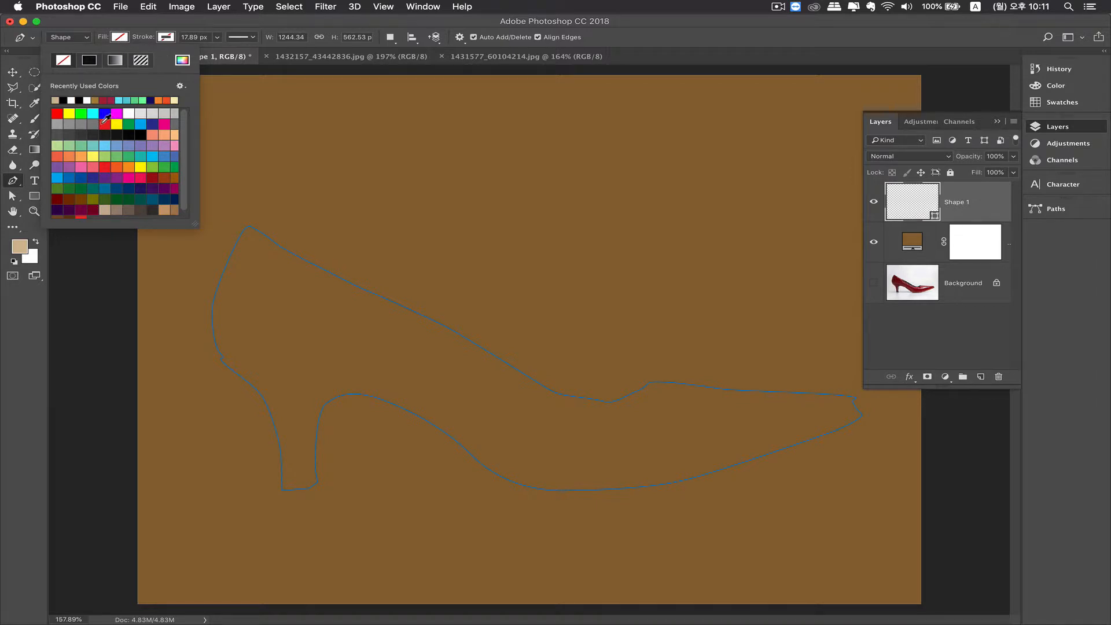
pyautogui.click(57, 113)
pyautogui.click(118, 40)
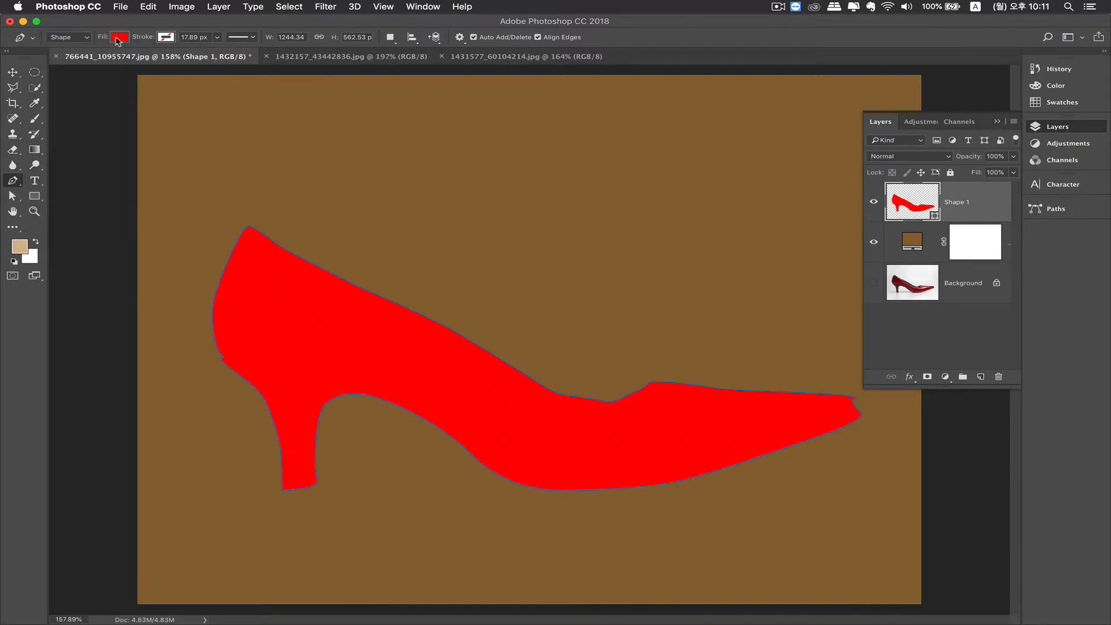
# Change Shape 1's fill to yellow and undo the stray anchor placed above the shoe
pyautogui.click(124, 39)
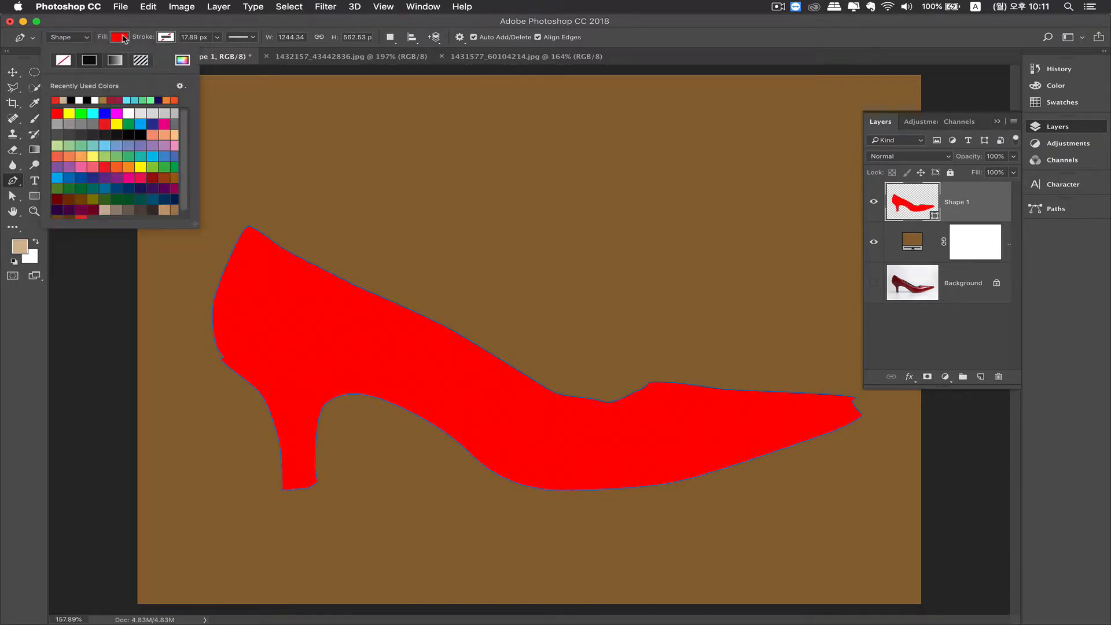
pyautogui.click(142, 166)
pyautogui.click(942, 348)
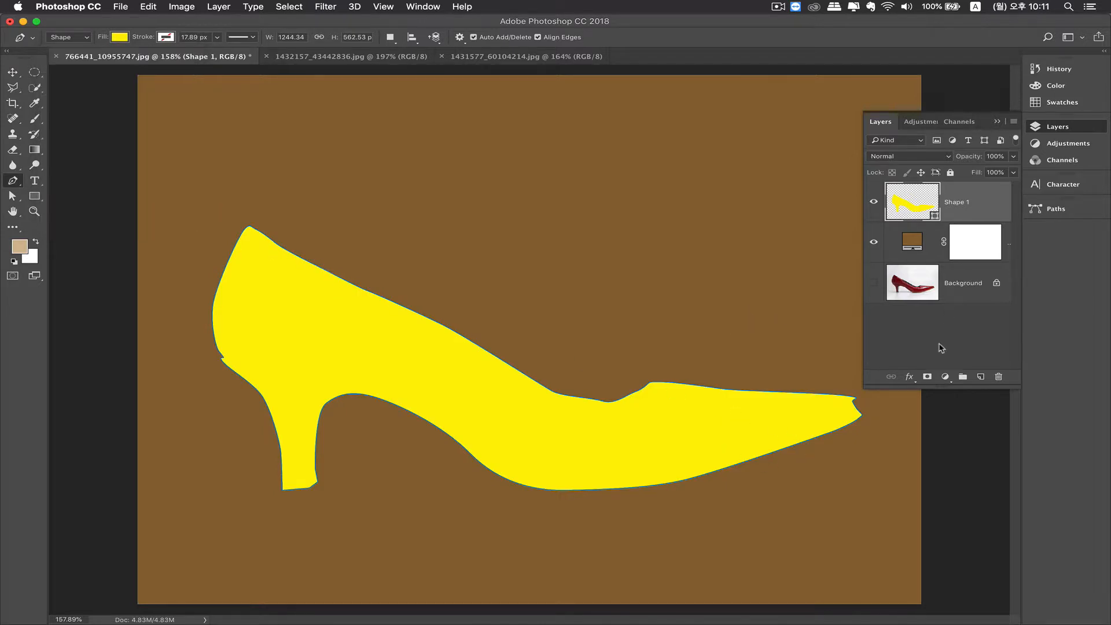
pyautogui.click(386, 224)
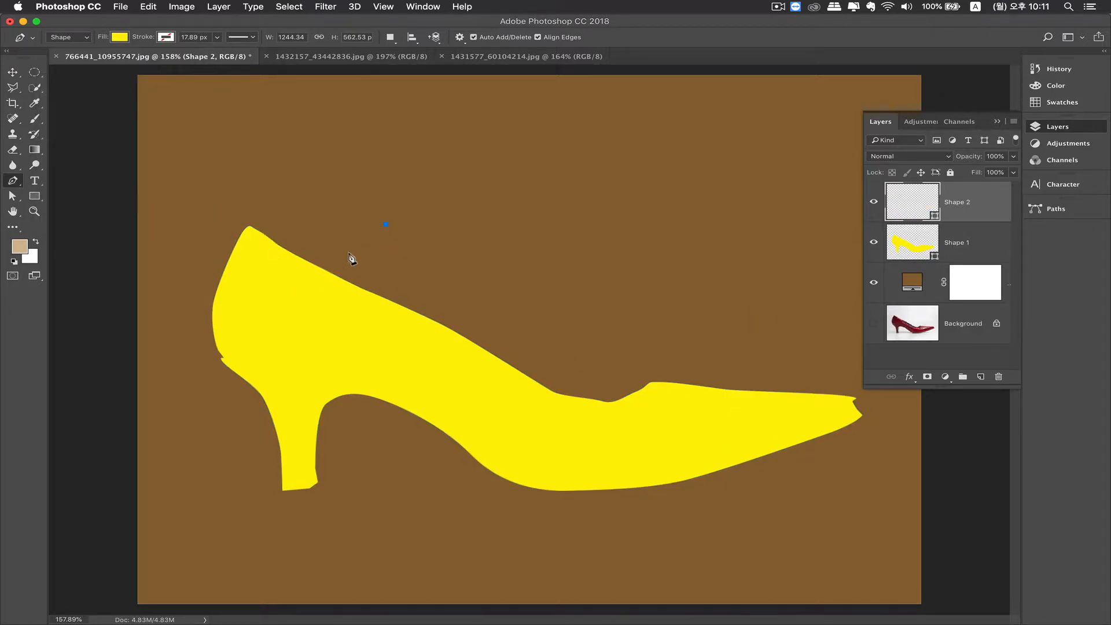
pyautogui.press('super+z')
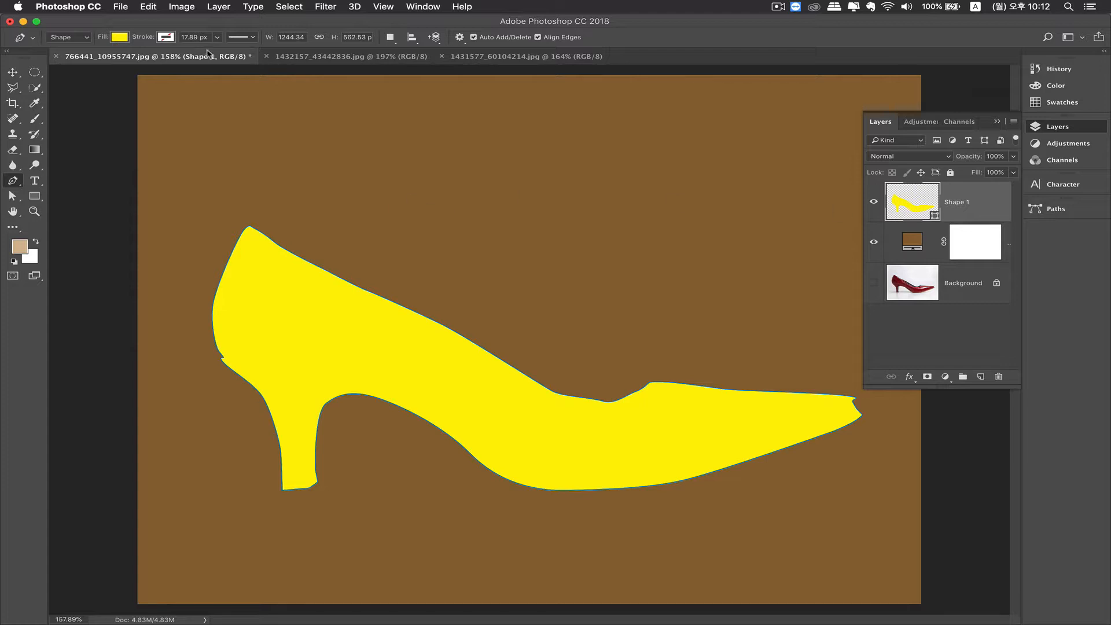
# Give Shape 1 a solid white stroke again and set its width to 14.69 px
pyautogui.click(167, 38)
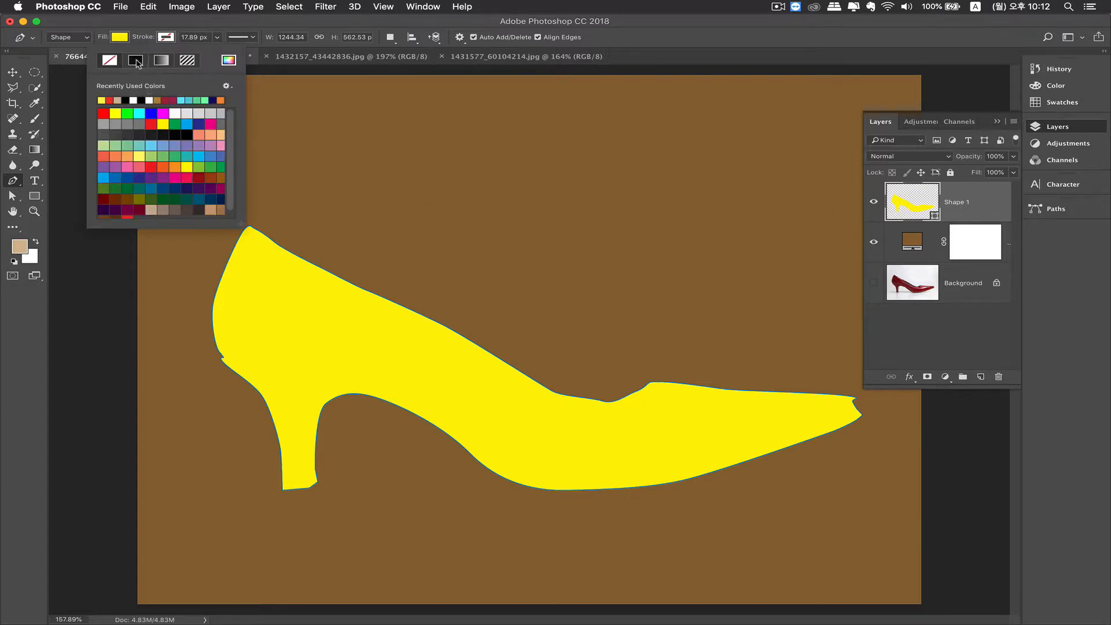
pyautogui.click(137, 61)
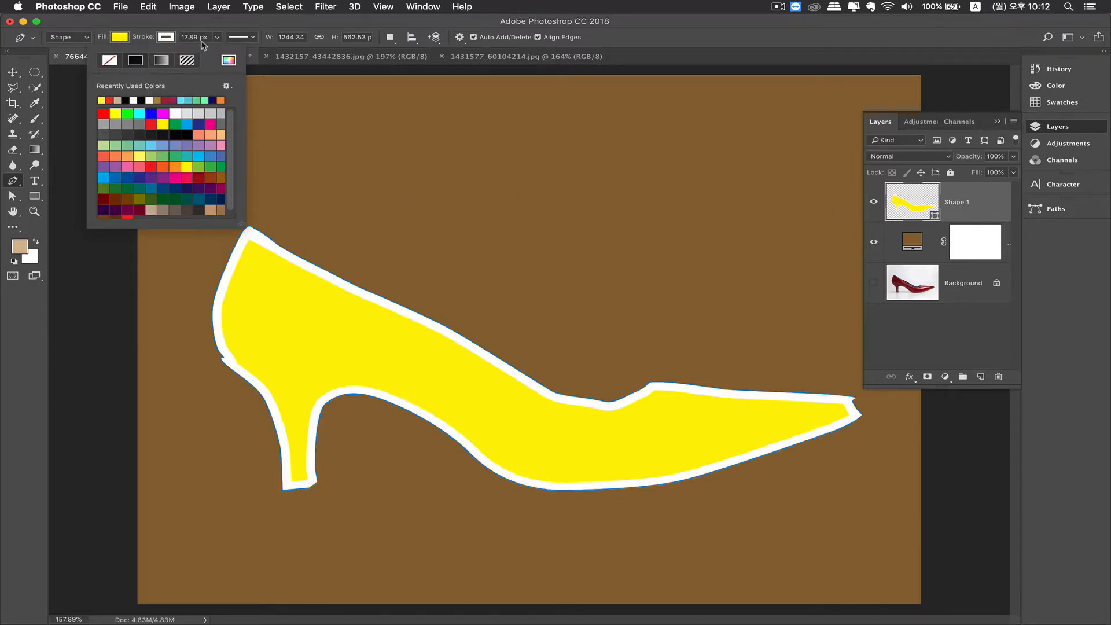
pyautogui.click(218, 38)
pyautogui.moveTo(216, 52)
pyautogui.mouseDown()
pyautogui.moveTo(204, 53)
pyautogui.moveTo(214, 55)
pyautogui.mouseUp()
# Try the dashed style, set Shape 1's stroke to the dotted style, and choose the second corner option
pyautogui.click(254, 38)
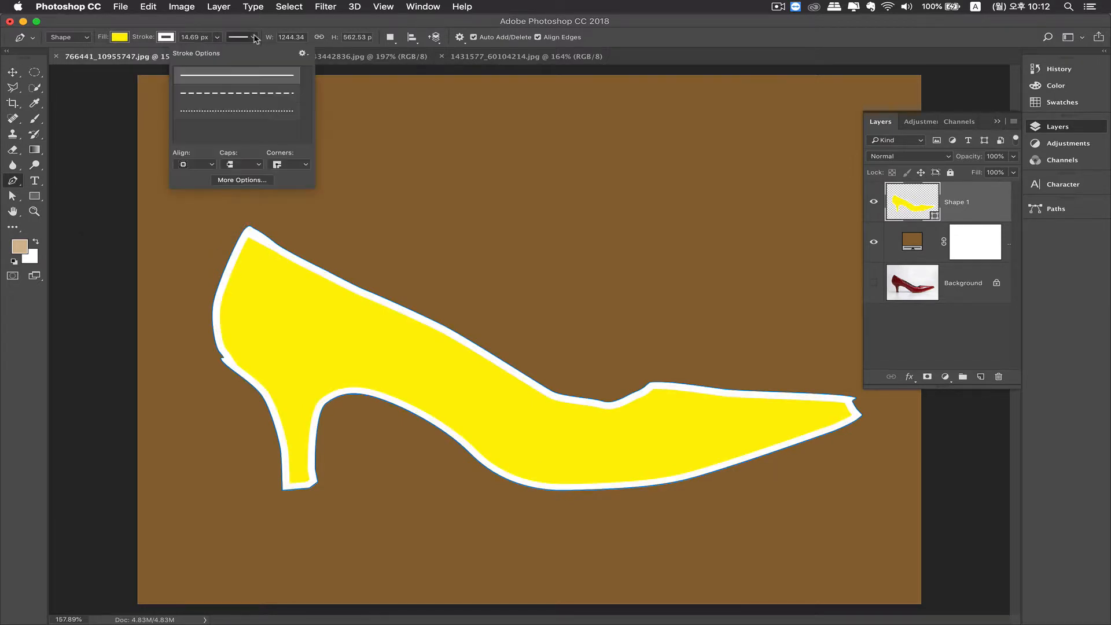
pyautogui.click(239, 95)
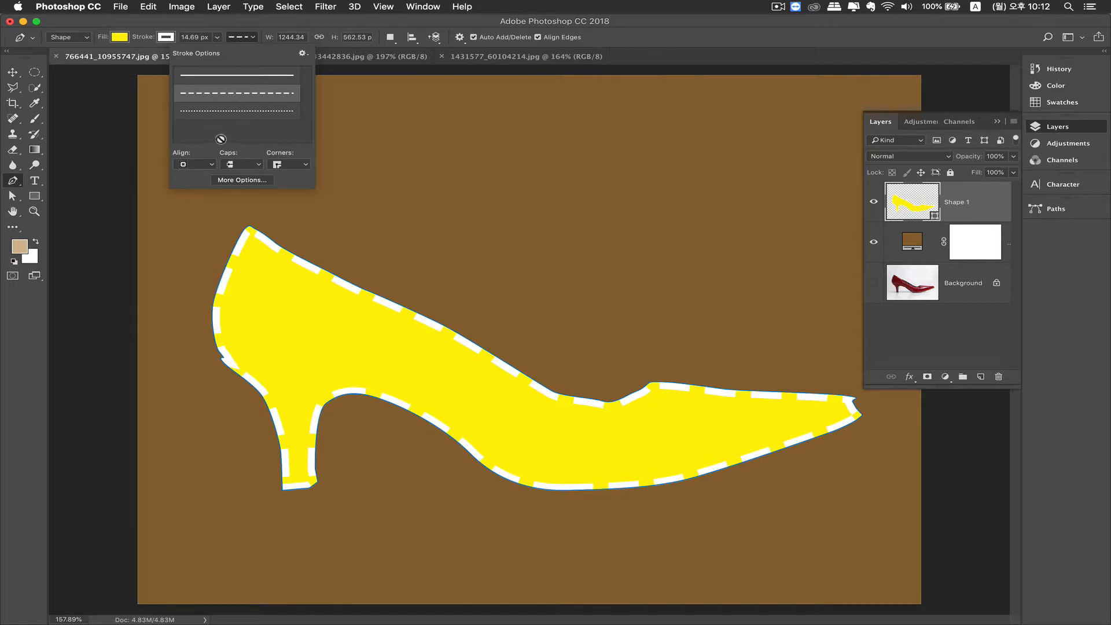
pyautogui.click(236, 115)
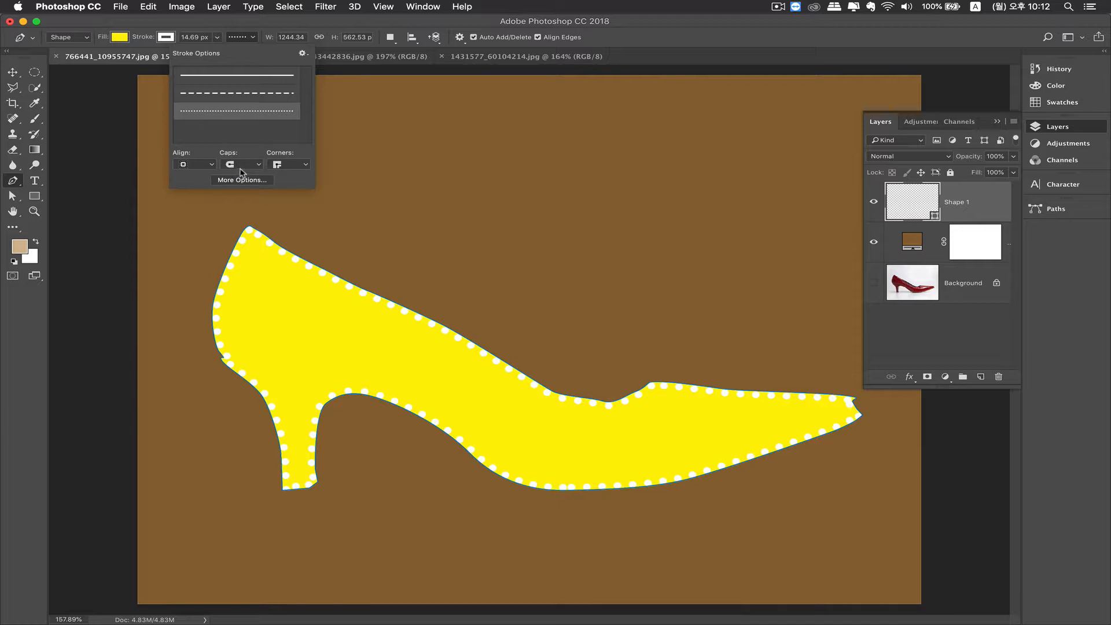
pyautogui.click(280, 165)
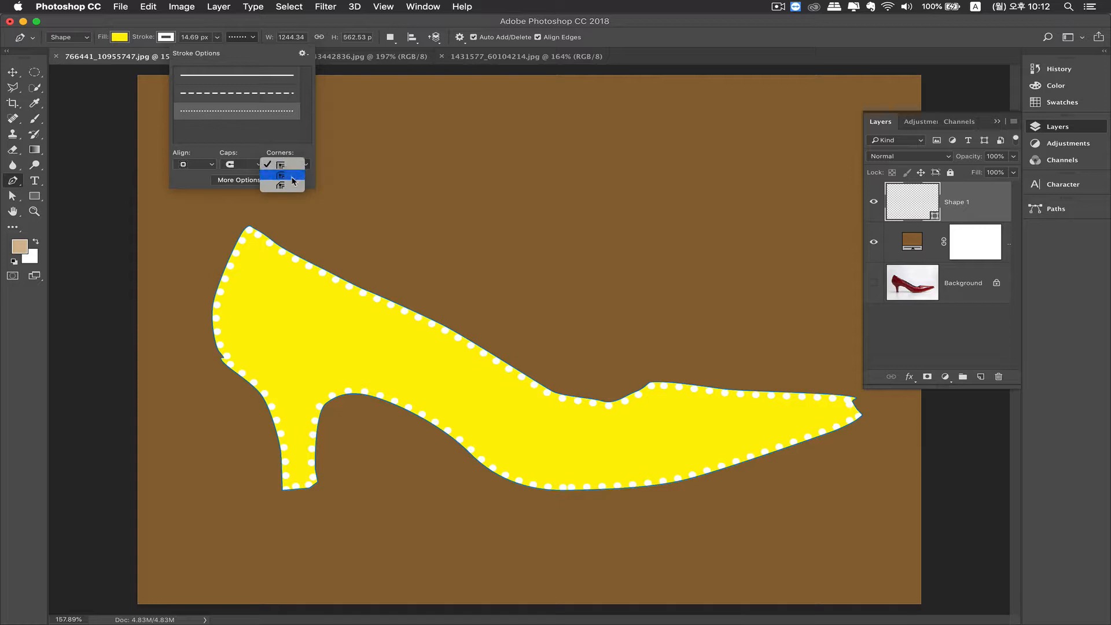
pyautogui.click(282, 176)
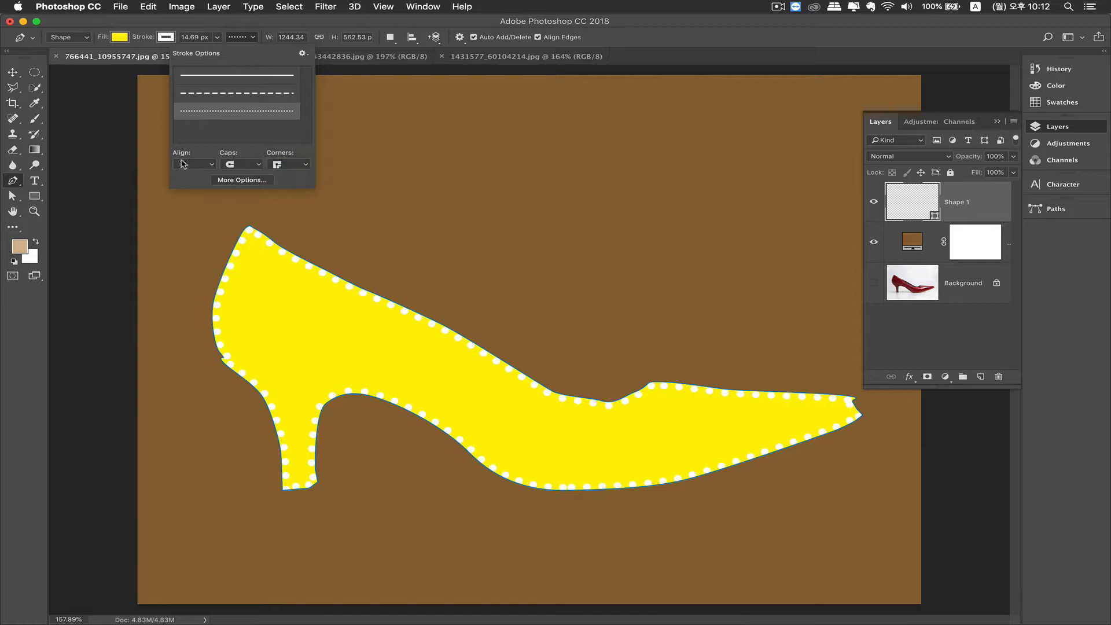
pyautogui.click(708, 56)
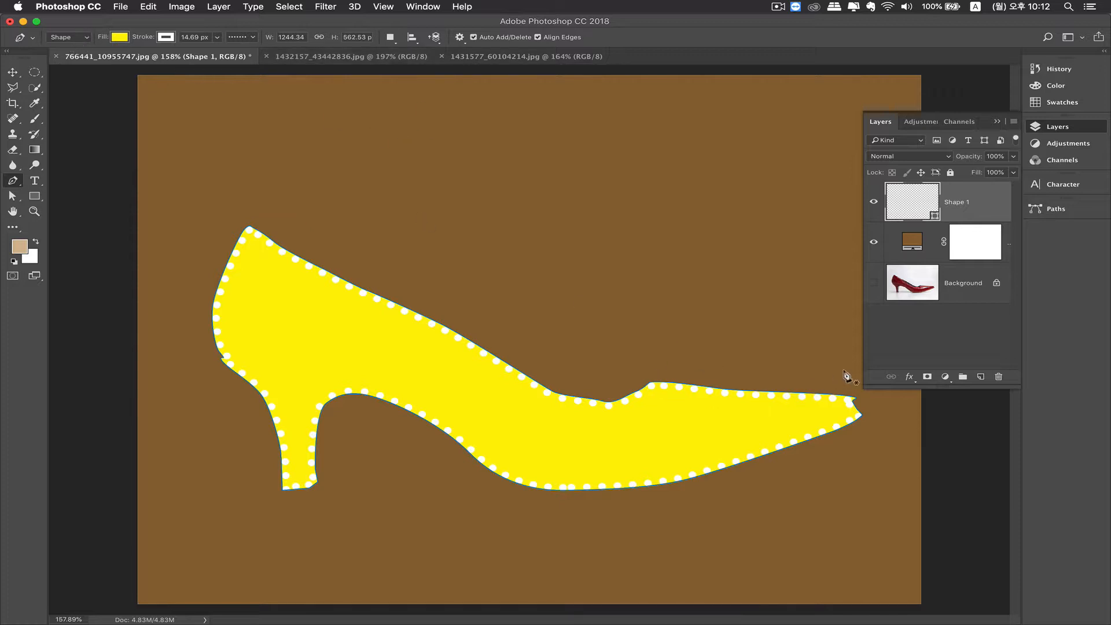
# Deselect the layers and toggle Shape 1's visibility, leaving it hidden
pyautogui.click(915, 324)
pyautogui.click(875, 203)
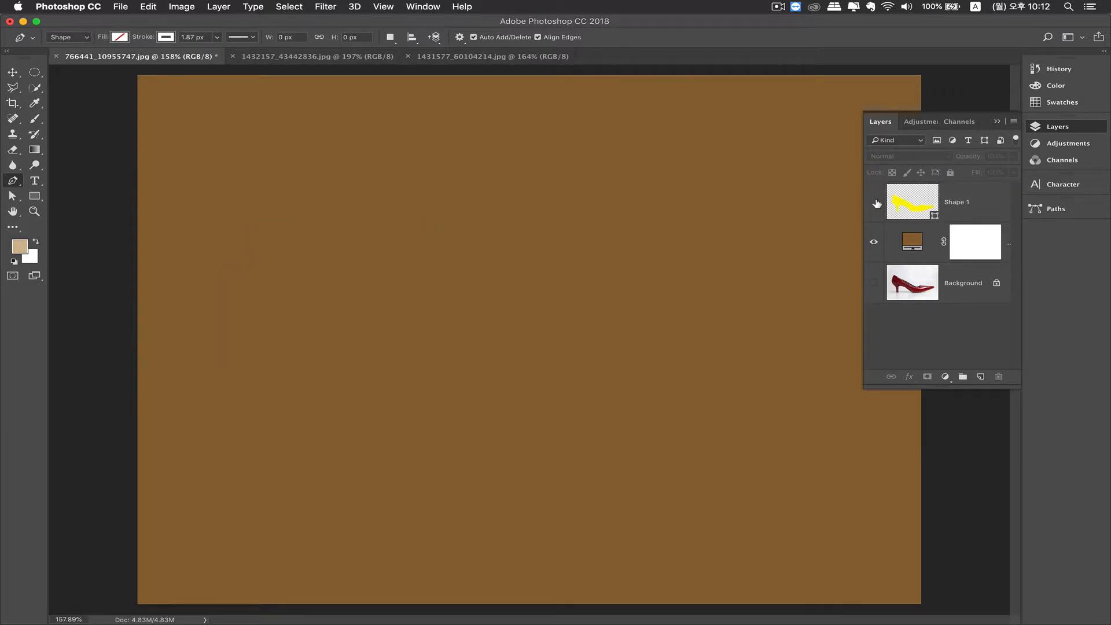
pyautogui.click(876, 203)
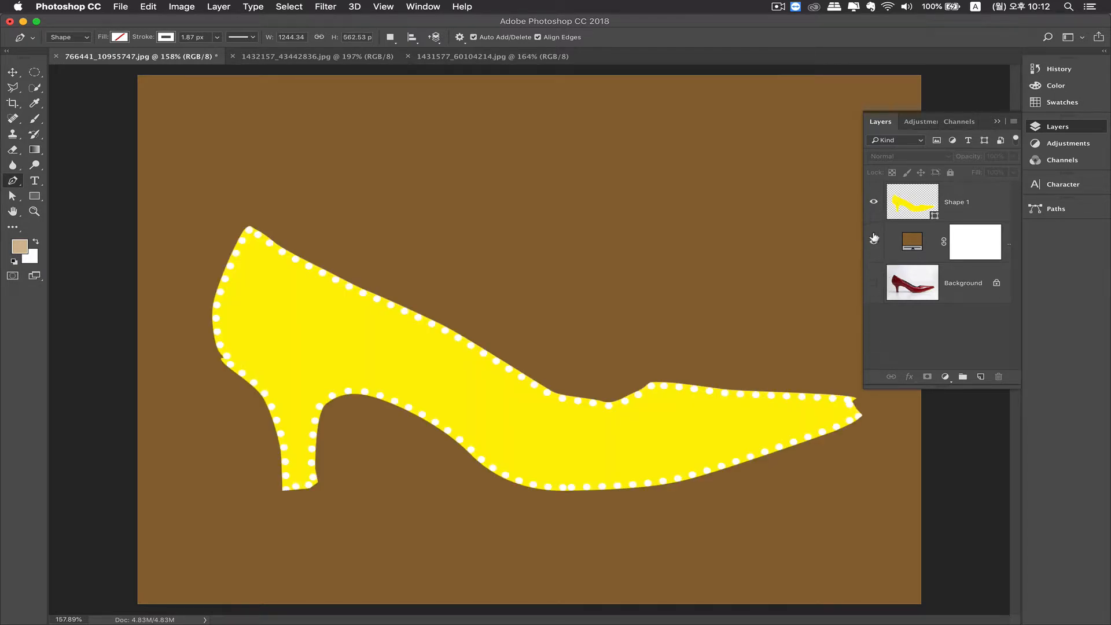
pyautogui.click(875, 203)
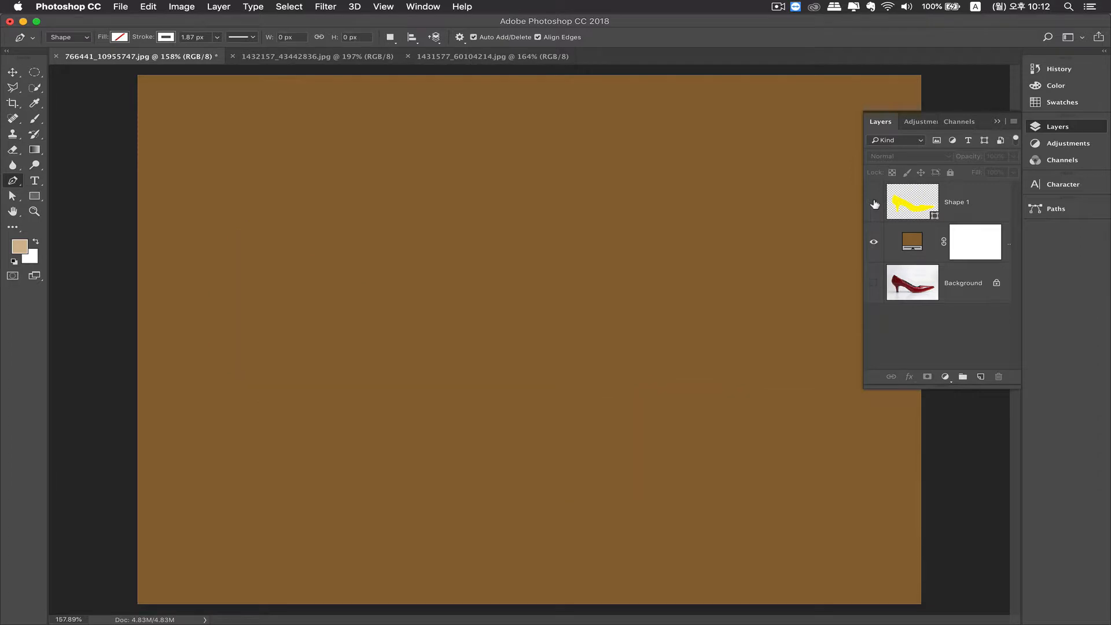
# Hide the brown fill layer, group it with Shape 1, and make the Background photo visible
pyautogui.click(874, 243)
pyautogui.click(922, 238)
pyautogui.keyDown('shift'); pyautogui.click(937, 214); pyautogui.keyUp('shift')
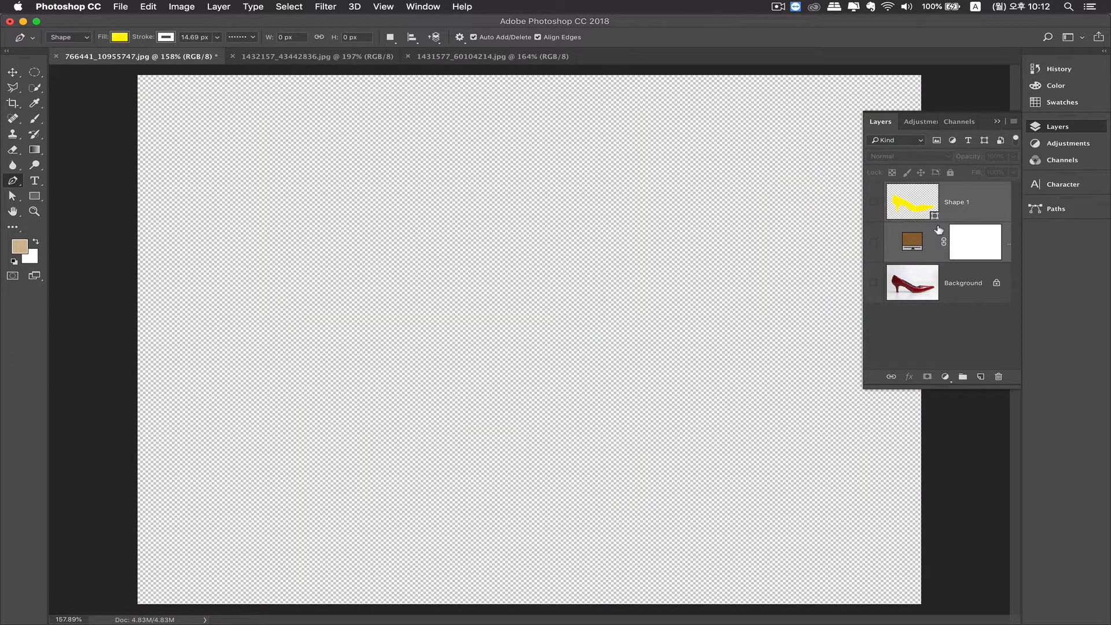
pyautogui.press('super+g')
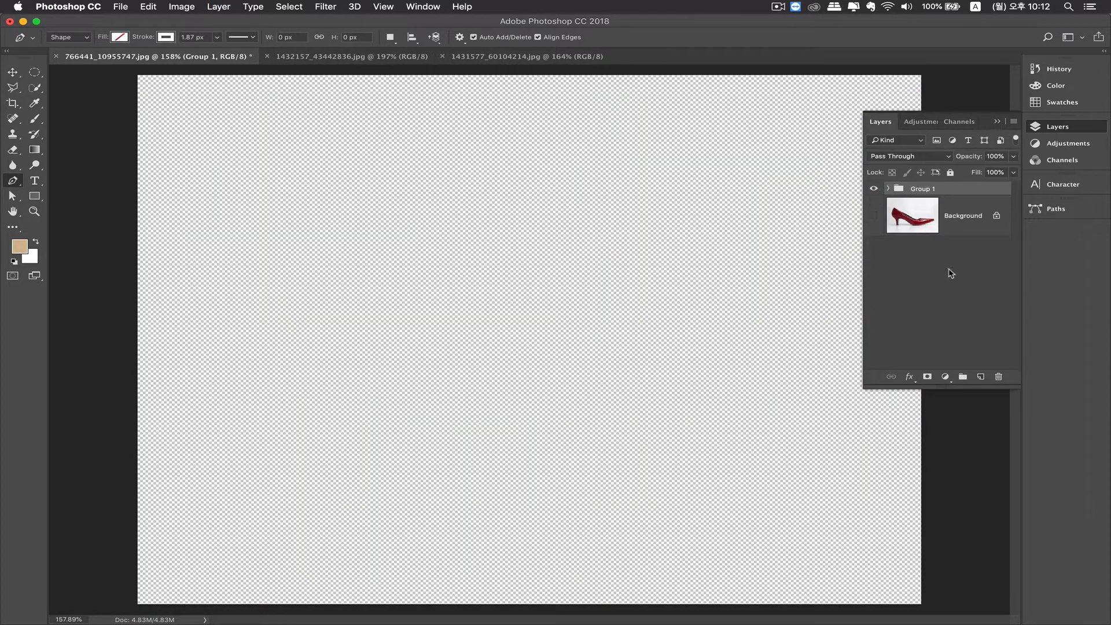
pyautogui.click(875, 215)
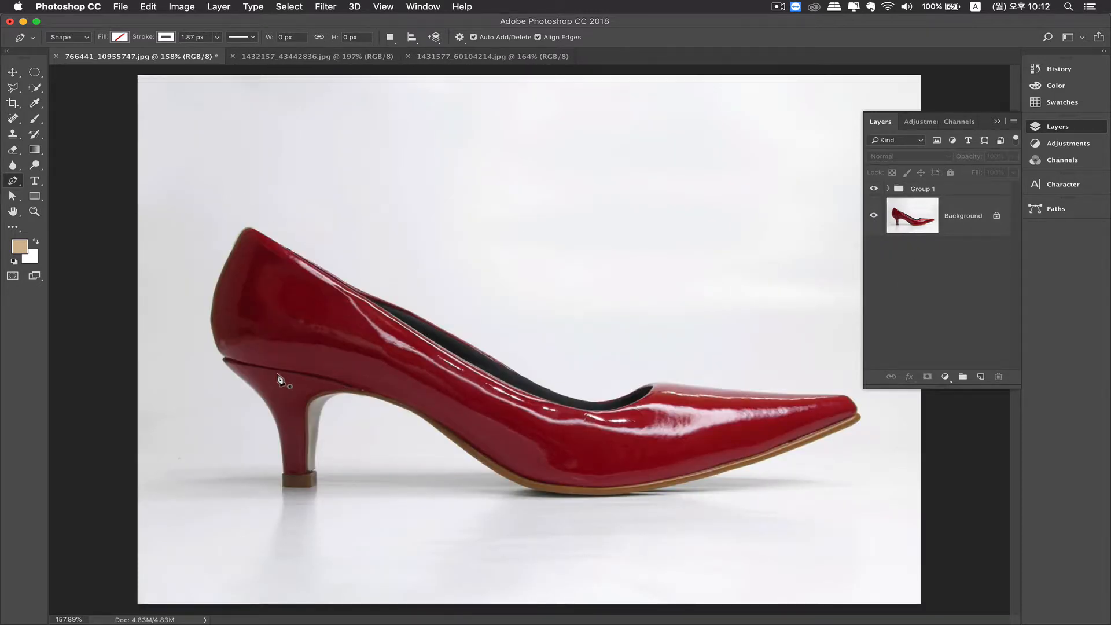
# Start a new unfilled shape with a white stroke, tracing from the rear heel seam down the heel's back edge and across its base
pyautogui.click(78, 41)
pyautogui.click(75, 41)
pyautogui.click(166, 37)
pyautogui.click(169, 37)
pyautogui.moveTo(223, 360); pyautogui.dragTo(226, 364)
pyautogui.click(262, 397)
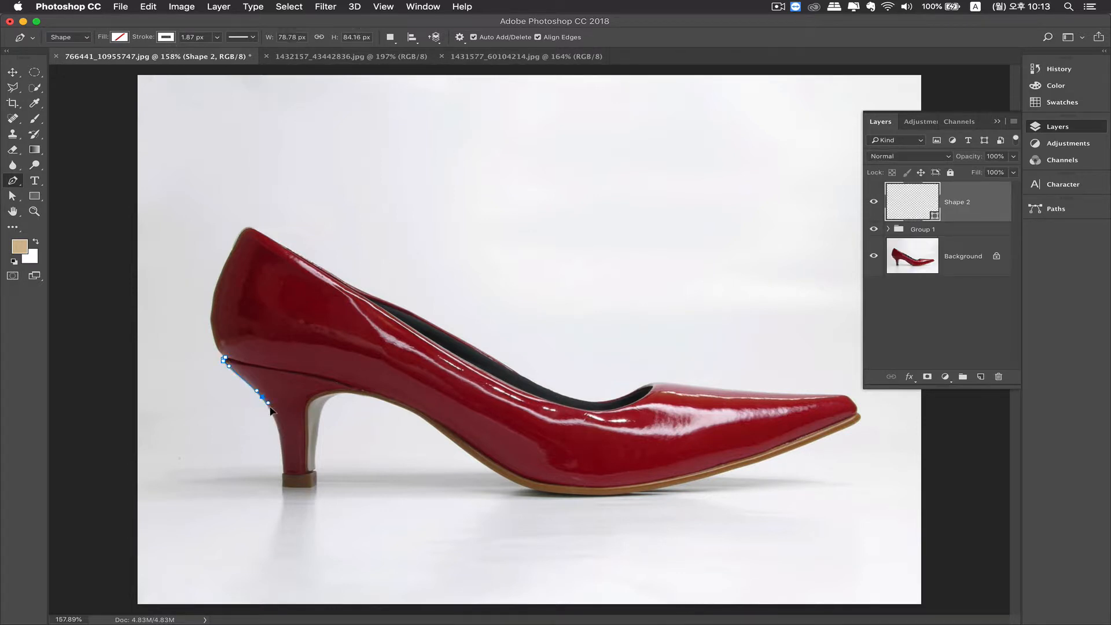
pyautogui.moveTo(274, 419); pyautogui.dragTo(282, 436)
pyautogui.click(281, 467)
pyautogui.click(283, 476)
pyautogui.click(307, 473)
pyautogui.click(315, 468)
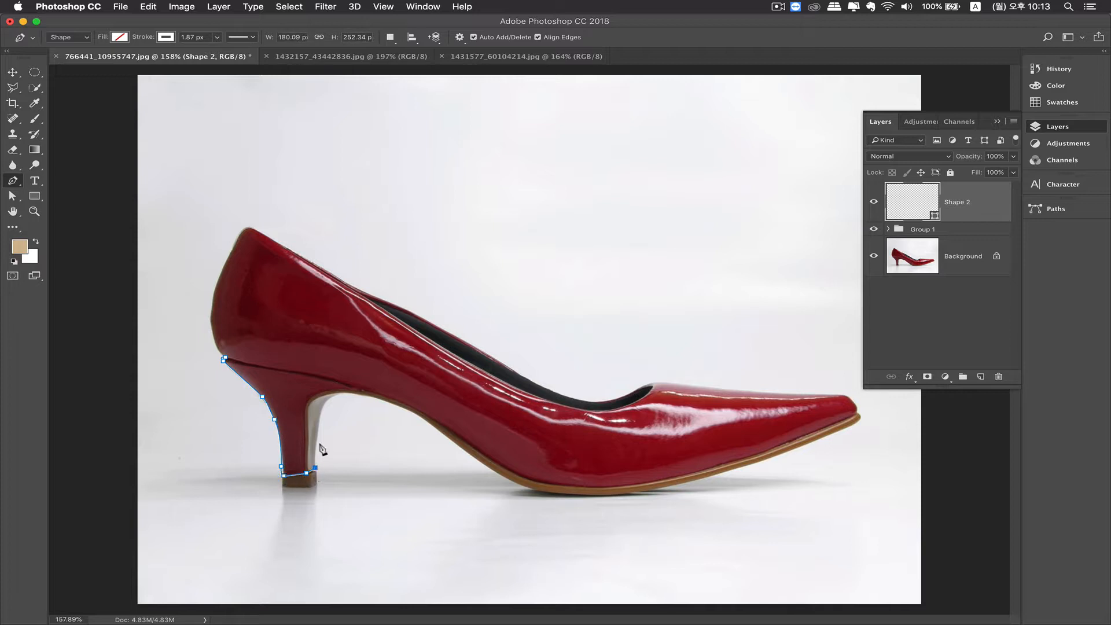
# Continue the heel-and-sole outline up the heel's inner edge and along the curve of the arch
pyautogui.click(322, 413)
pyautogui.click(325, 400)
pyautogui.click(333, 394)
pyautogui.click(340, 392)
pyautogui.click(346, 392)
pyautogui.click(353, 393)
pyautogui.click(381, 395)
pyautogui.click(394, 401)
pyautogui.click(405, 407)
pyautogui.click(421, 418)
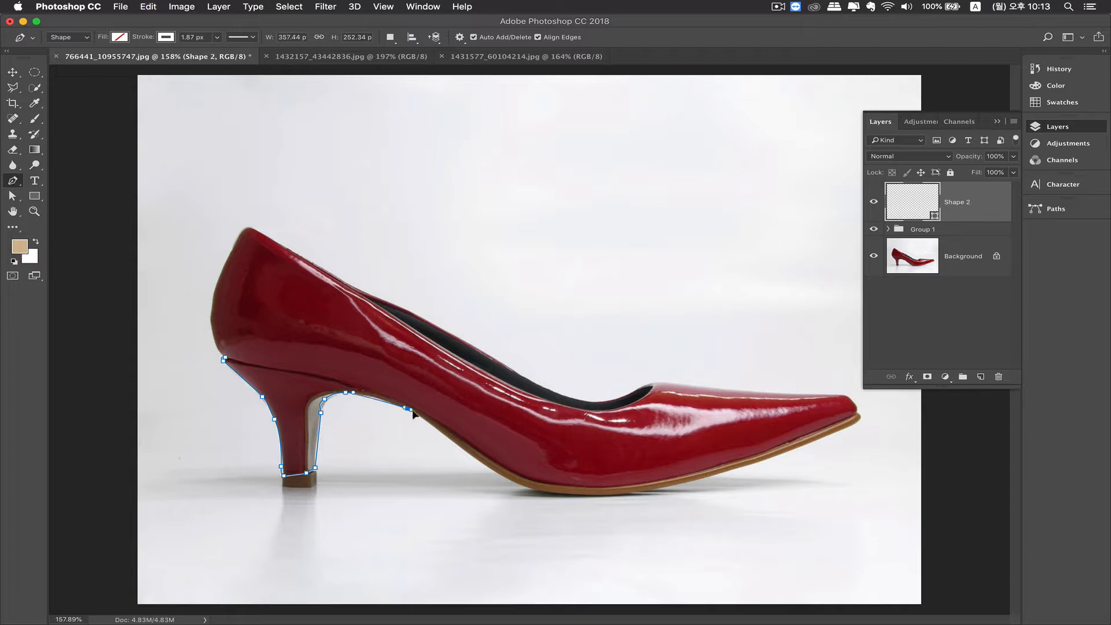
# Extend the outline with curved segments along the underside of the sole and around the toe tip
pyautogui.click(504, 474)
pyautogui.moveTo(517, 482); pyautogui.dragTo(607, 493)
pyautogui.moveTo(708, 476); pyautogui.dragTo(732, 469)
pyautogui.click(804, 448)
pyautogui.moveTo(857, 423); pyautogui.dragTo(857, 413)
pyautogui.moveTo(850, 416); pyautogui.dragTo(845, 419)
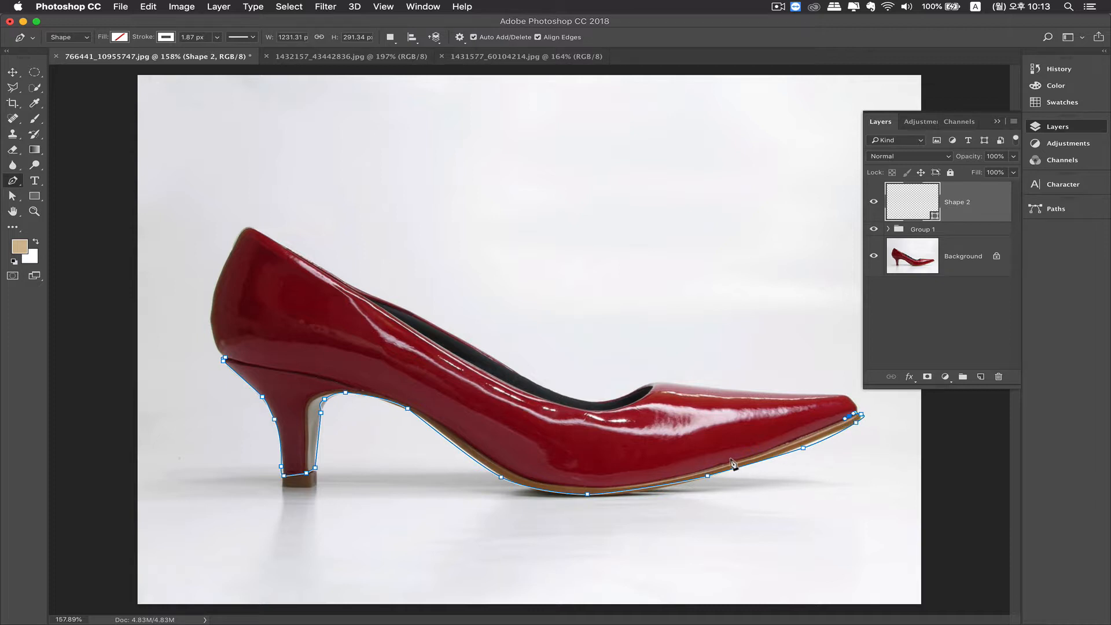
# Run the outline back roughly through the shoe's body and close it at the rear heel seam
pyautogui.moveTo(729, 462); pyautogui.dragTo(726, 462)
pyautogui.press('super+z')
pyautogui.click(764, 431)
pyautogui.click(619, 457)
pyautogui.click(452, 422)
pyautogui.click(394, 383)
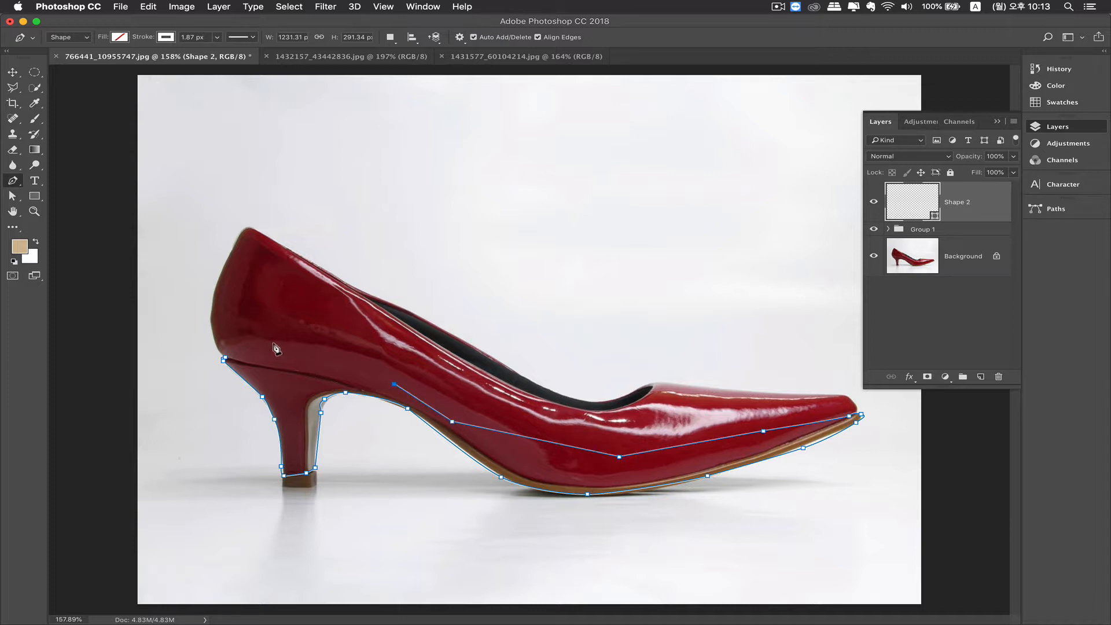
pyautogui.click(274, 343)
pyautogui.click(239, 343)
pyautogui.click(225, 359)
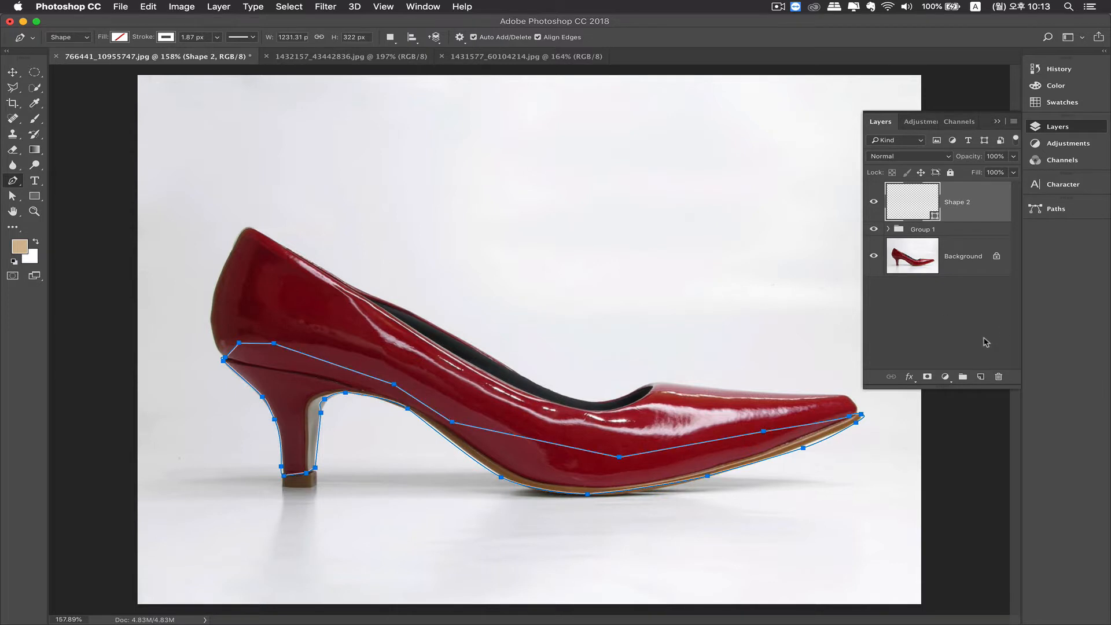
# Deselect the sole shape and start a separate shape at the shoe's top back corner, tracing the back edge down to the heel seam
pyautogui.click(945, 308)
pyautogui.click(249, 228)
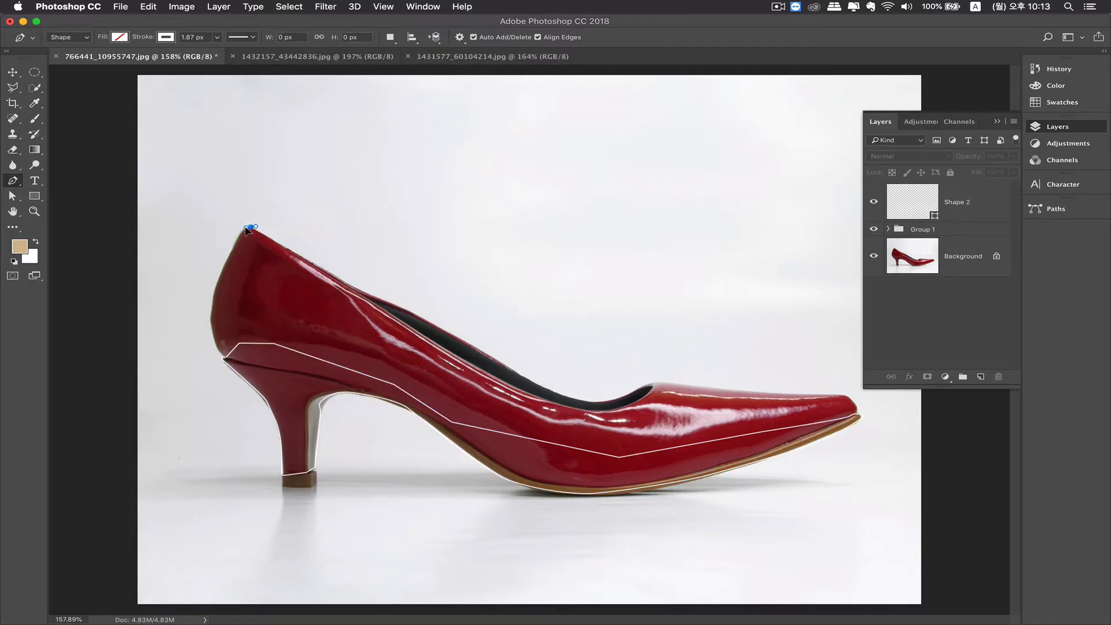
pyautogui.click(241, 234)
pyautogui.moveTo(215, 292); pyautogui.dragTo(271, 370)
pyautogui.click(222, 355)
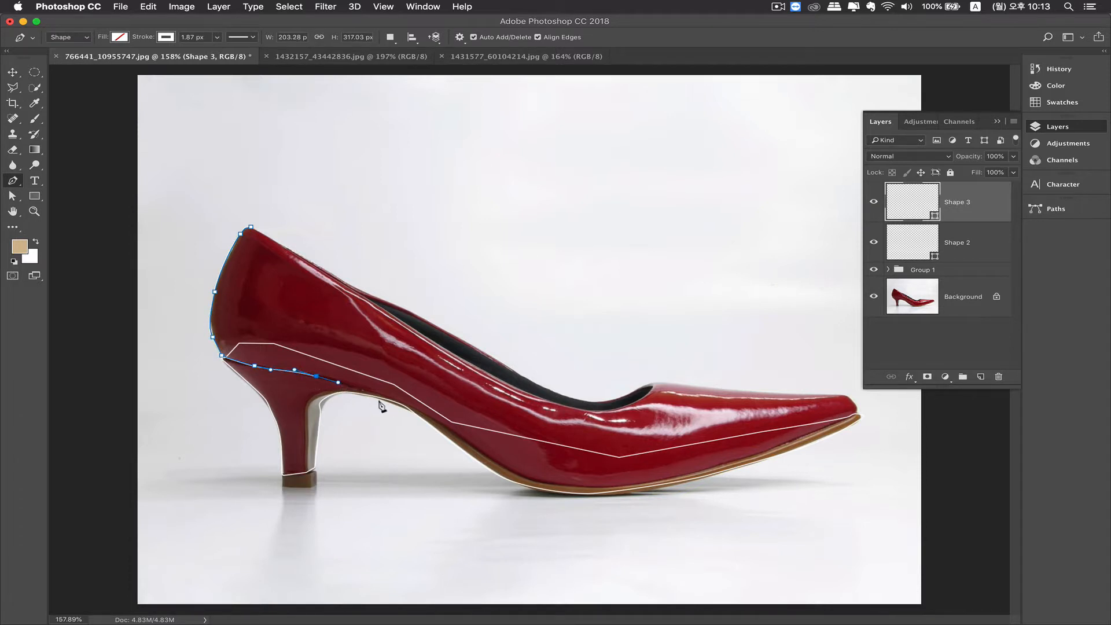
# Trace the upper's lower edge along the sole seam to the toe and around the toe tip
pyautogui.moveTo(383, 395); pyautogui.dragTo(396, 399)
pyautogui.click(451, 431)
pyautogui.moveTo(500, 463); pyautogui.dragTo(515, 473)
pyautogui.click(559, 488)
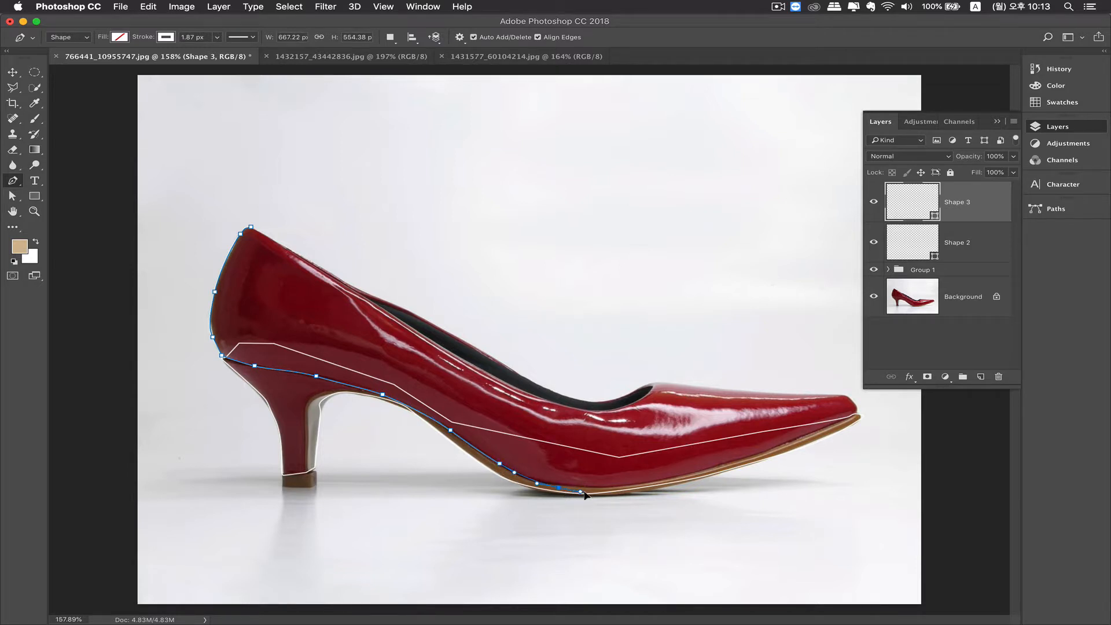
pyautogui.moveTo(578, 486); pyautogui.dragTo(595, 488)
pyautogui.moveTo(682, 474); pyautogui.dragTo(699, 470)
pyautogui.moveTo(768, 449); pyautogui.dragTo(840, 396)
# Trace the toe's top edge and the front curve of the shoe opening, undoing the misplaced anchors
pyautogui.click(809, 396)
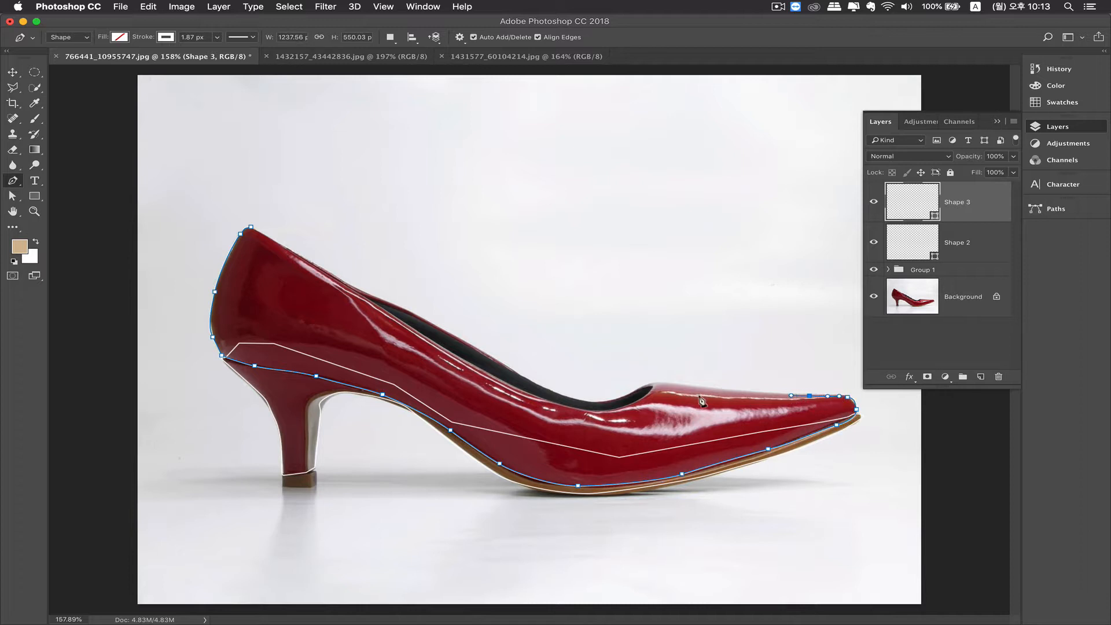
pyautogui.moveTo(690, 383); pyautogui.dragTo(576, 398)
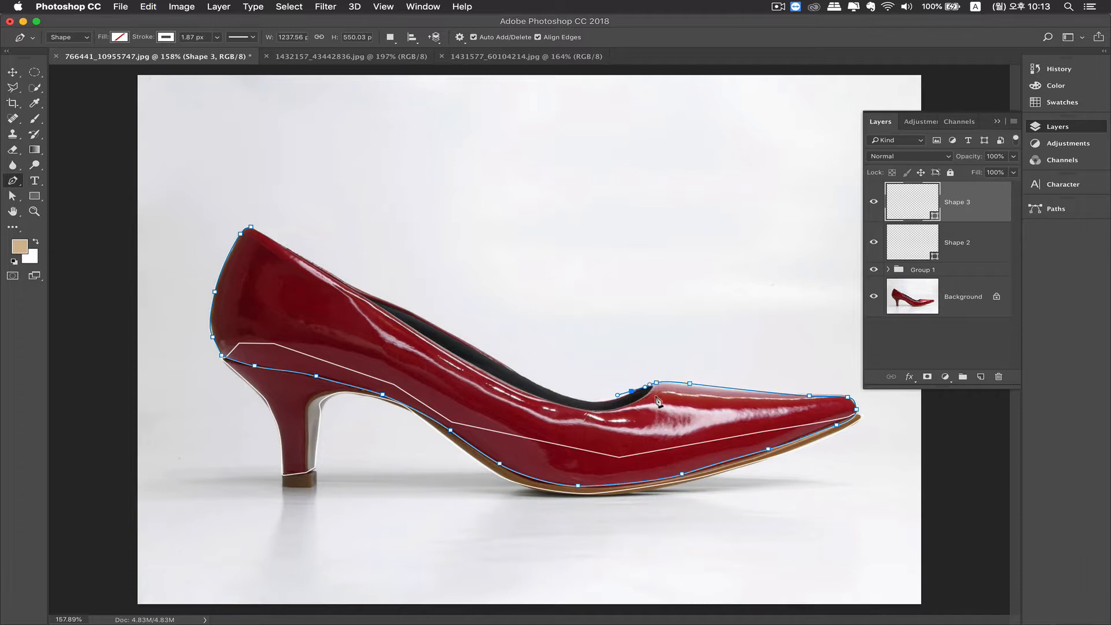
pyautogui.press('super+z')
pyautogui.press('super+z')
pyautogui.click(595, 404)
pyautogui.click(524, 379)
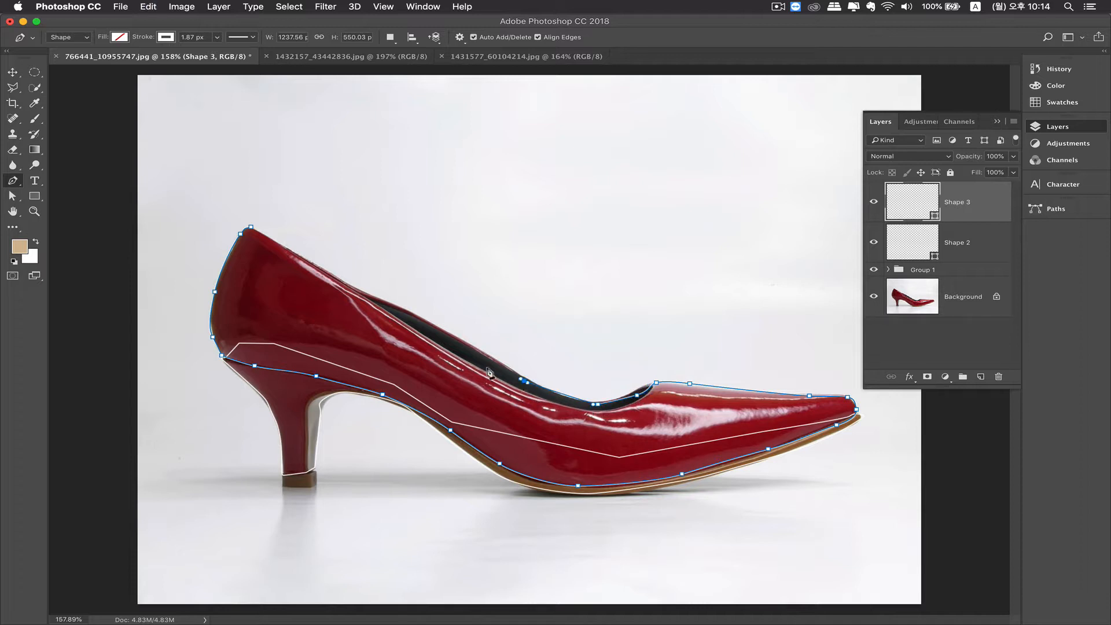
# Continue the upper's outline along the opening to the top back corner, close the shape and commit it
pyautogui.click(414, 321)
pyautogui.click(346, 286)
pyautogui.click(281, 256)
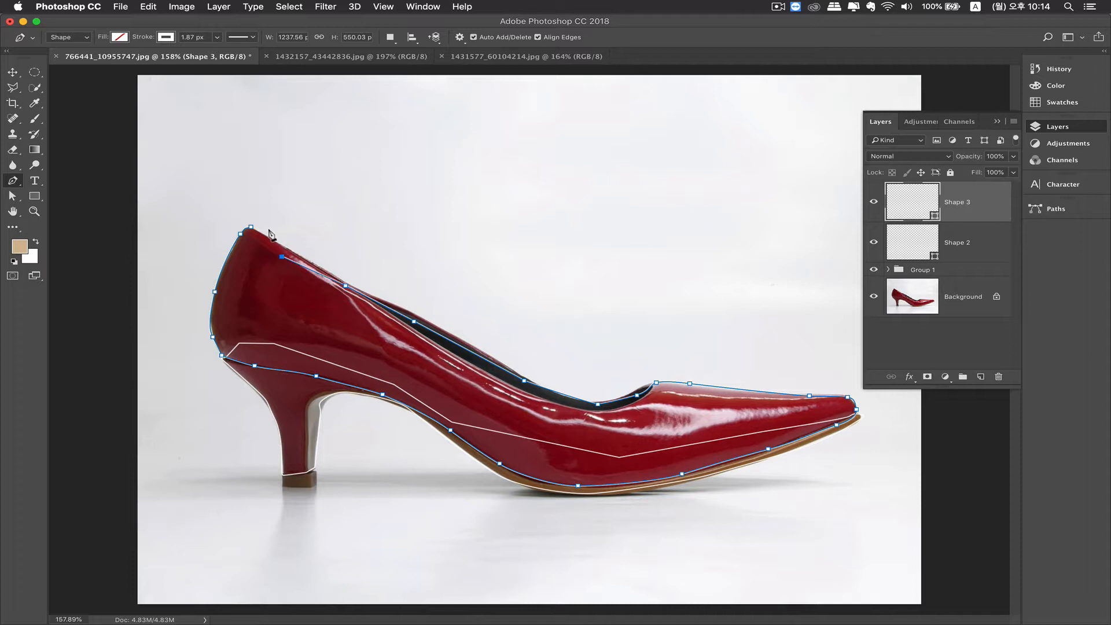
pyautogui.click(252, 227)
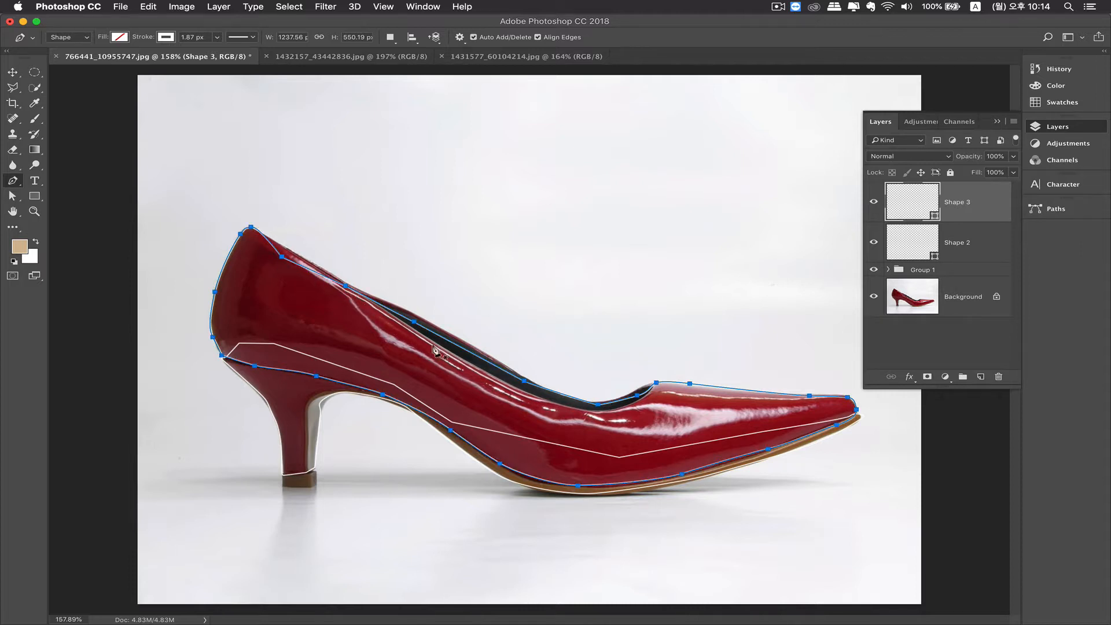
pyautogui.press('Return')
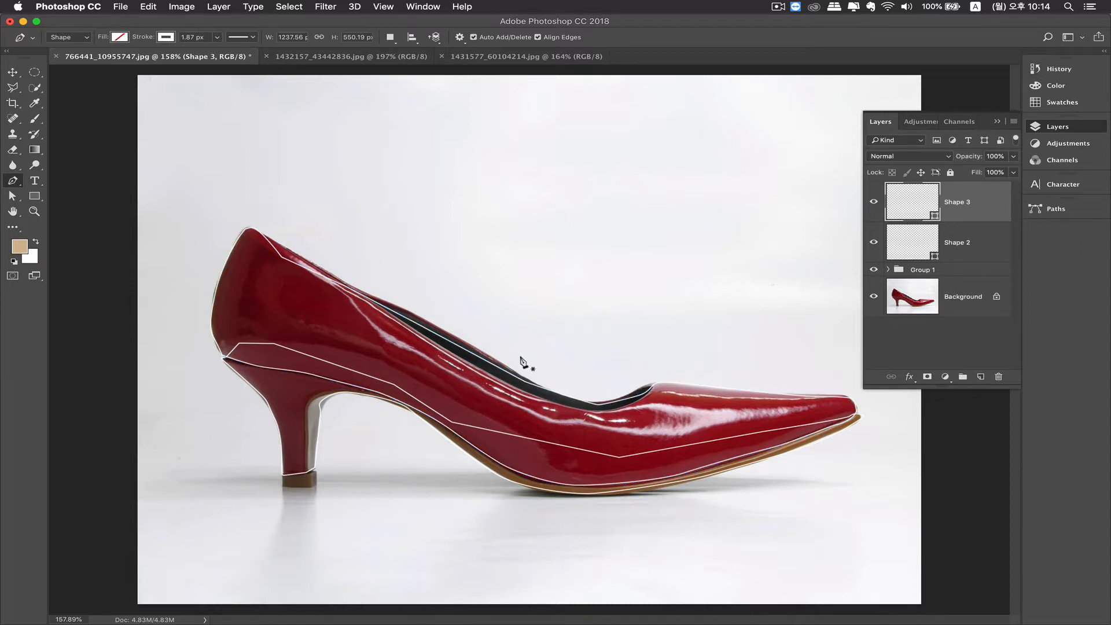
# Deselect the layers and draw a separate closed shape around the dark inner lining of the shoe opening
pyautogui.click(907, 344)
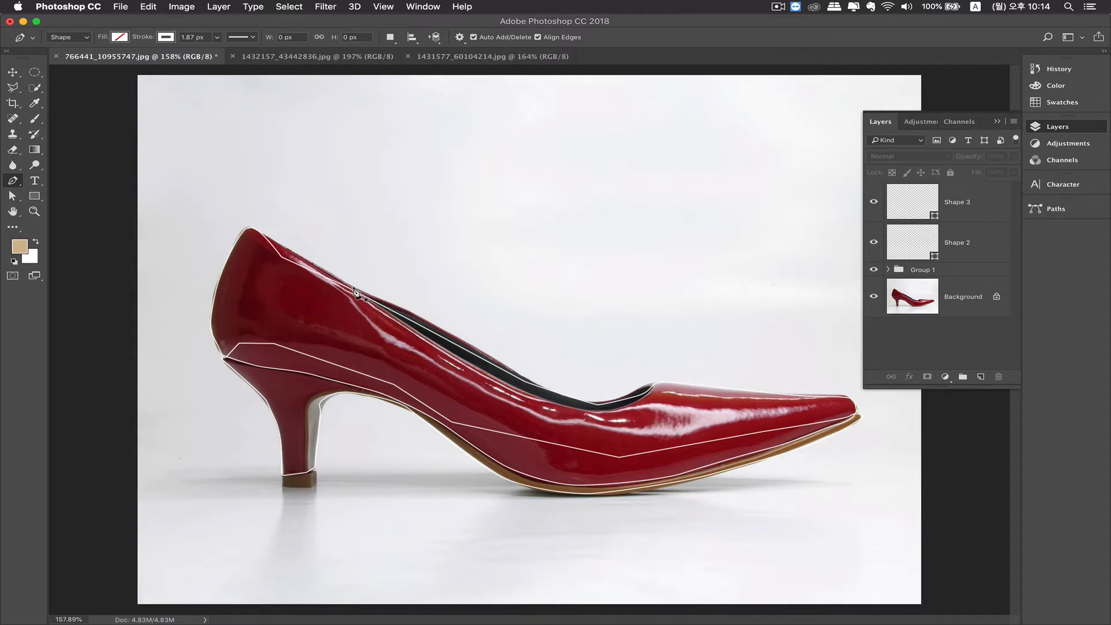
pyautogui.click(352, 287)
pyautogui.click(407, 327)
pyautogui.moveTo(472, 363); pyautogui.dragTo(397, 304)
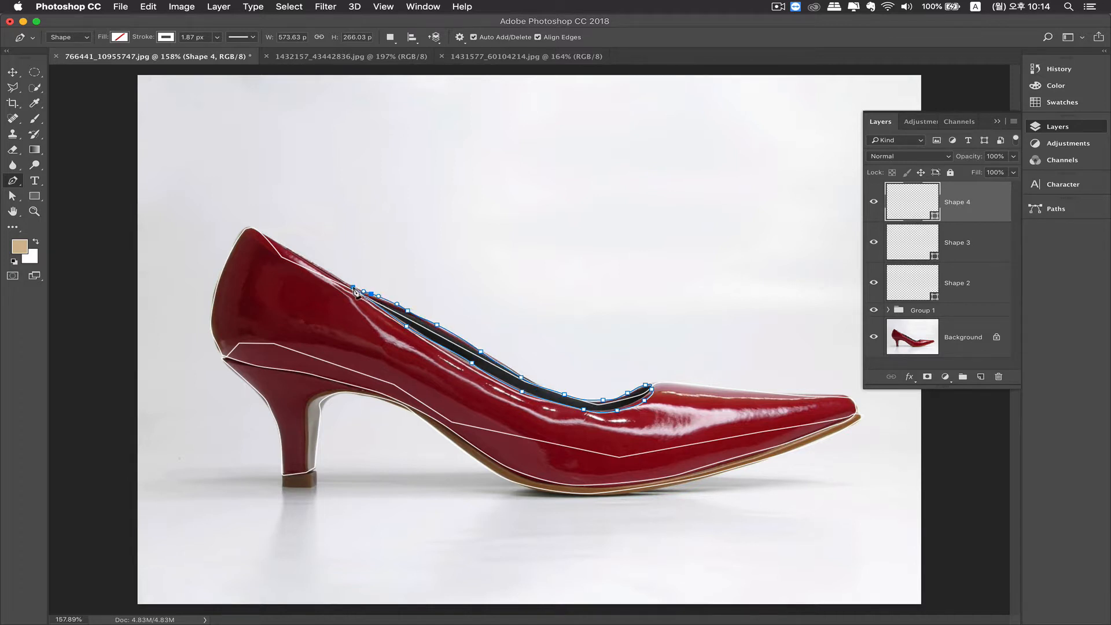
pyautogui.click(353, 286)
pyautogui.press('Return')
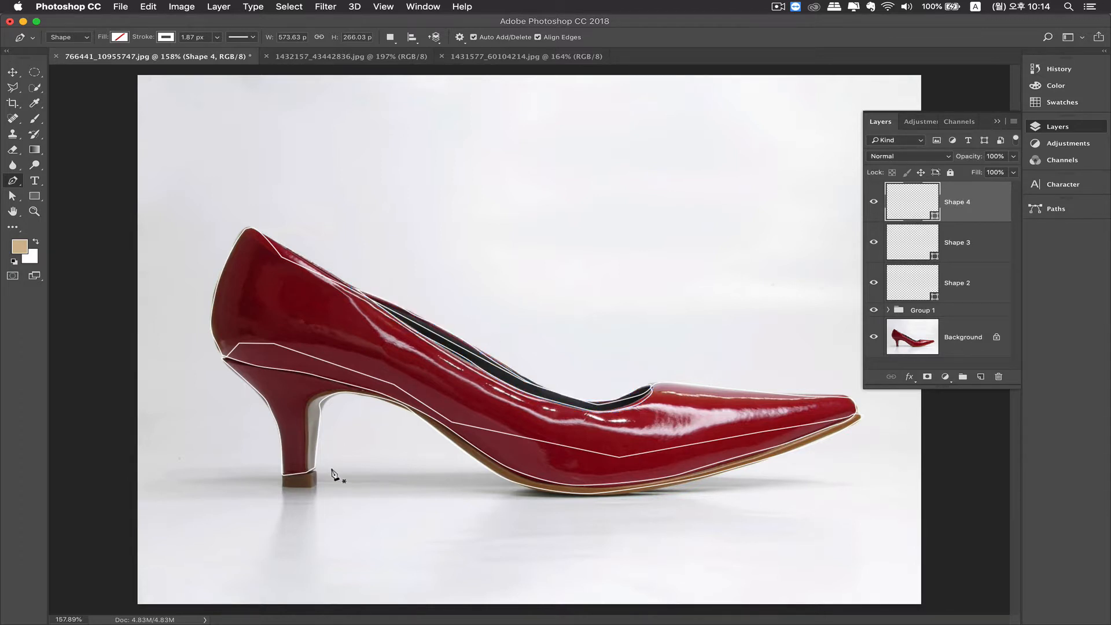
# Draw a closed shape around the brown heel tip and commit it
pyautogui.click(282, 476)
pyautogui.click(282, 485)
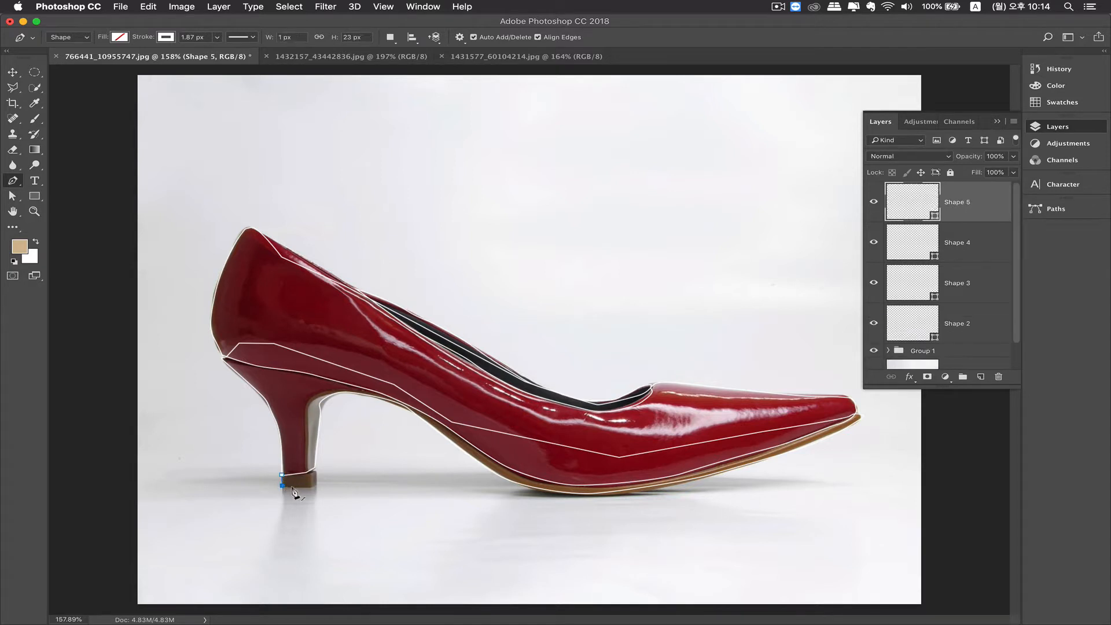
pyautogui.moveTo(299, 488); pyautogui.dragTo(306, 488)
pyautogui.click(315, 489)
pyautogui.click(317, 472)
pyautogui.moveTo(311, 466); pyautogui.dragTo(294, 467)
pyautogui.click(282, 476)
pyautogui.press('Return')
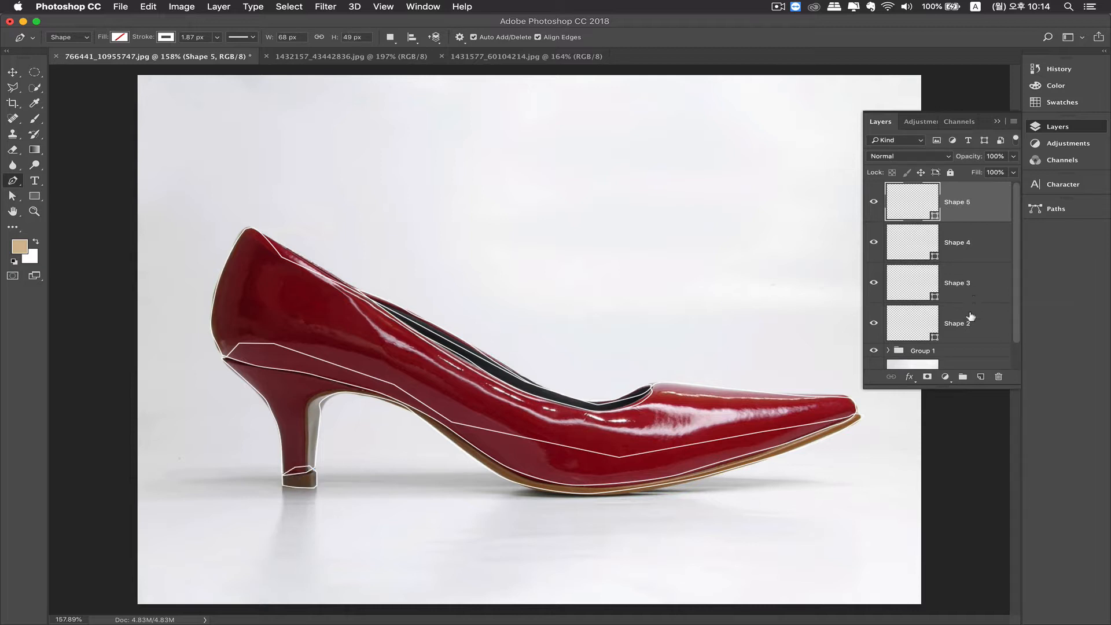
# Select the layers from Shape 5 to Shape 2 and fill all four shapes with orange
pyautogui.keyDown('shift'); pyautogui.click(924, 332); pyautogui.keyUp('shift')
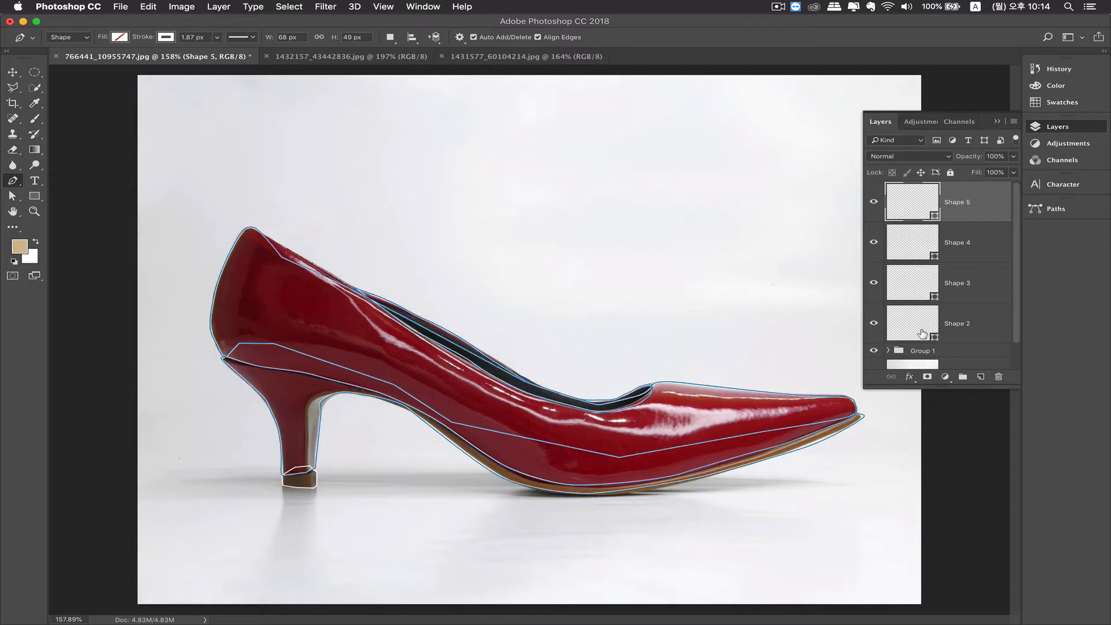
pyautogui.click(121, 38)
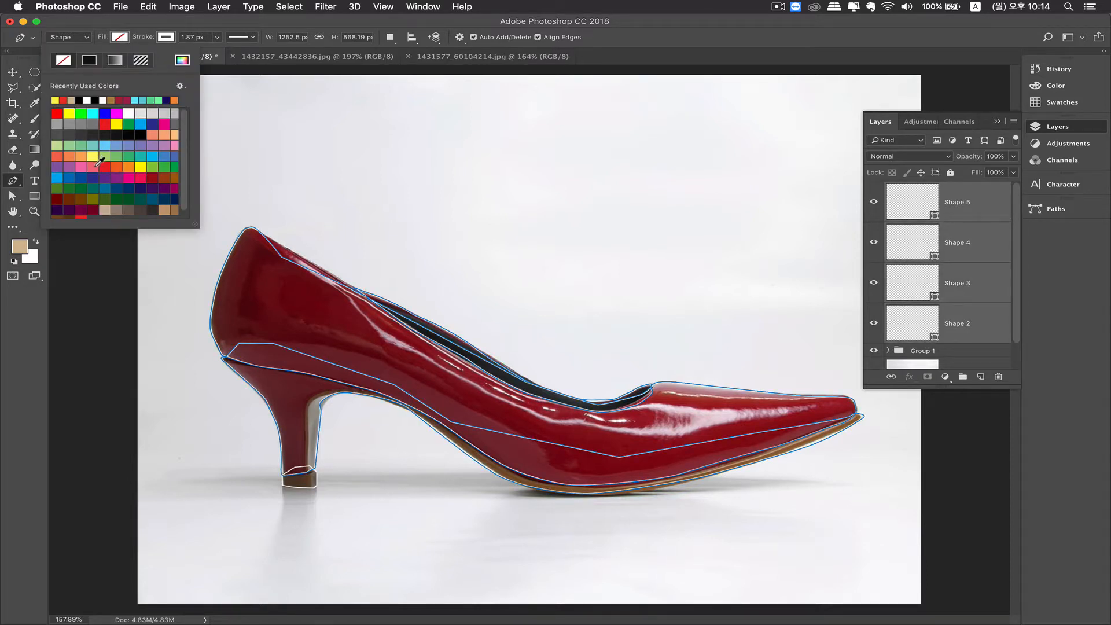
pyautogui.click(78, 157)
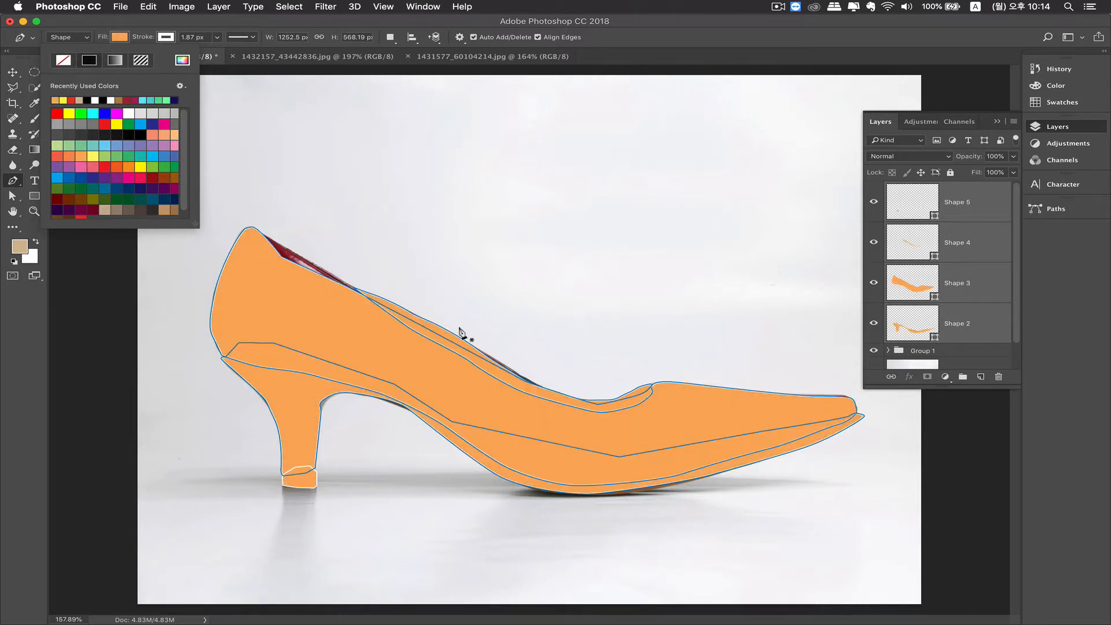
# Select only Shape 2, the heel and sole, and change its fill to pink
pyautogui.click(909, 328)
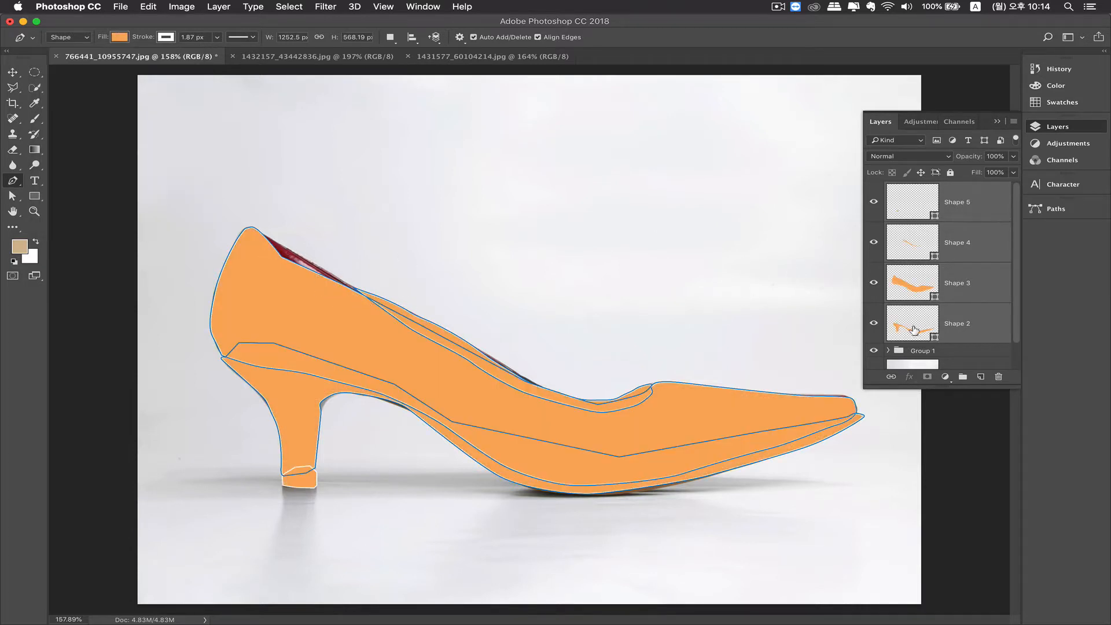
pyautogui.click(908, 327)
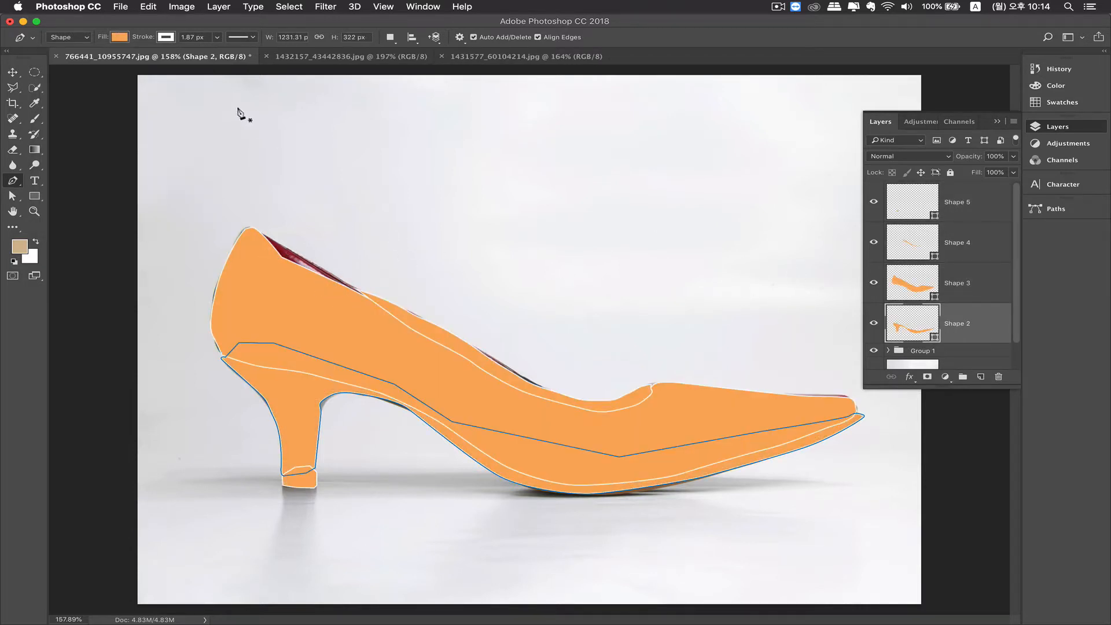
pyautogui.click(121, 38)
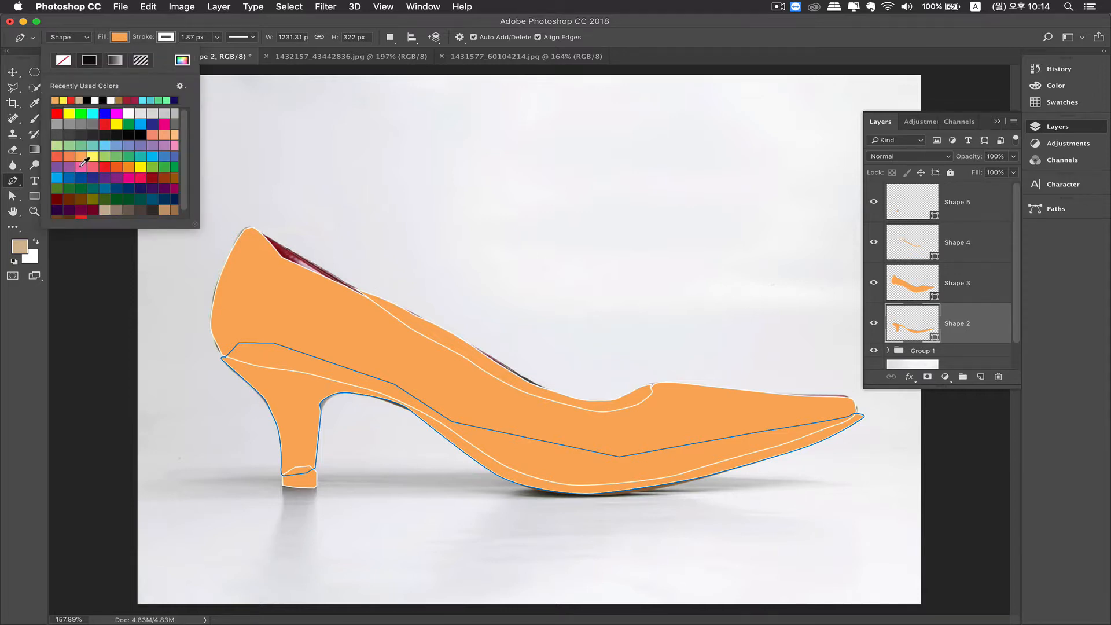
pyautogui.click(84, 166)
pyautogui.click(936, 281)
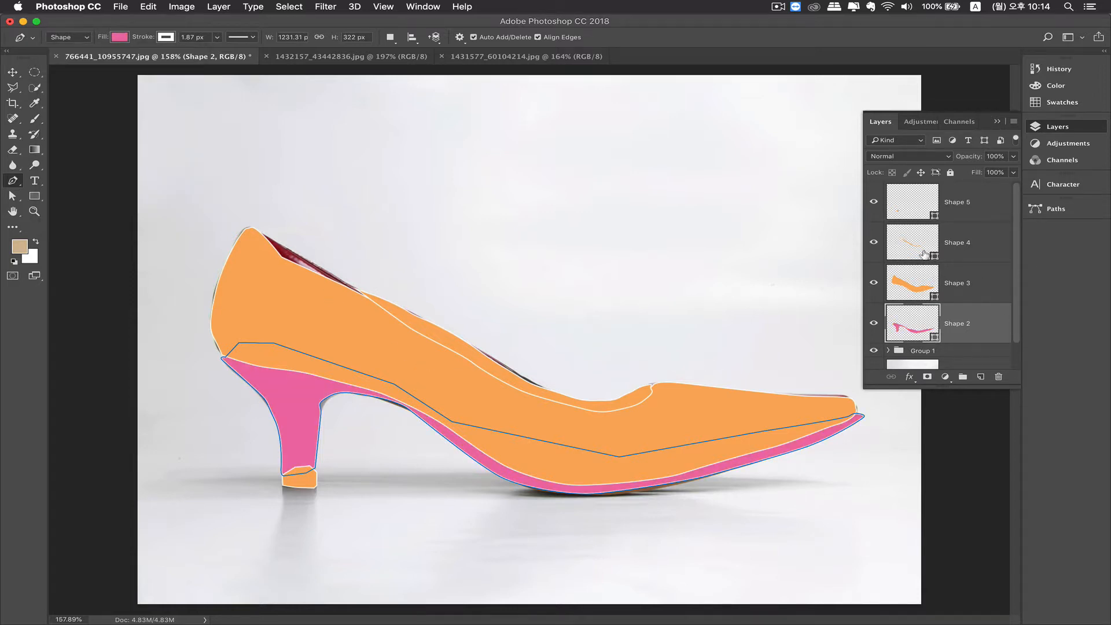
# Change the fill of Shape 5, the heel tip, to purple and move its layer below Shape 2
pyautogui.click(912, 213)
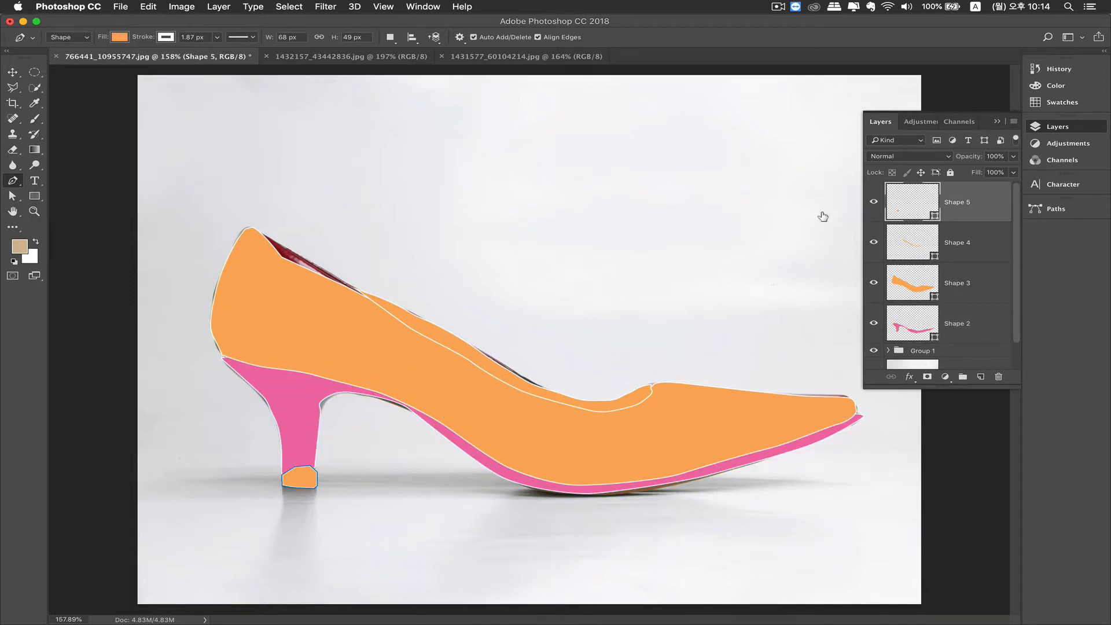
pyautogui.click(120, 38)
pyautogui.click(69, 166)
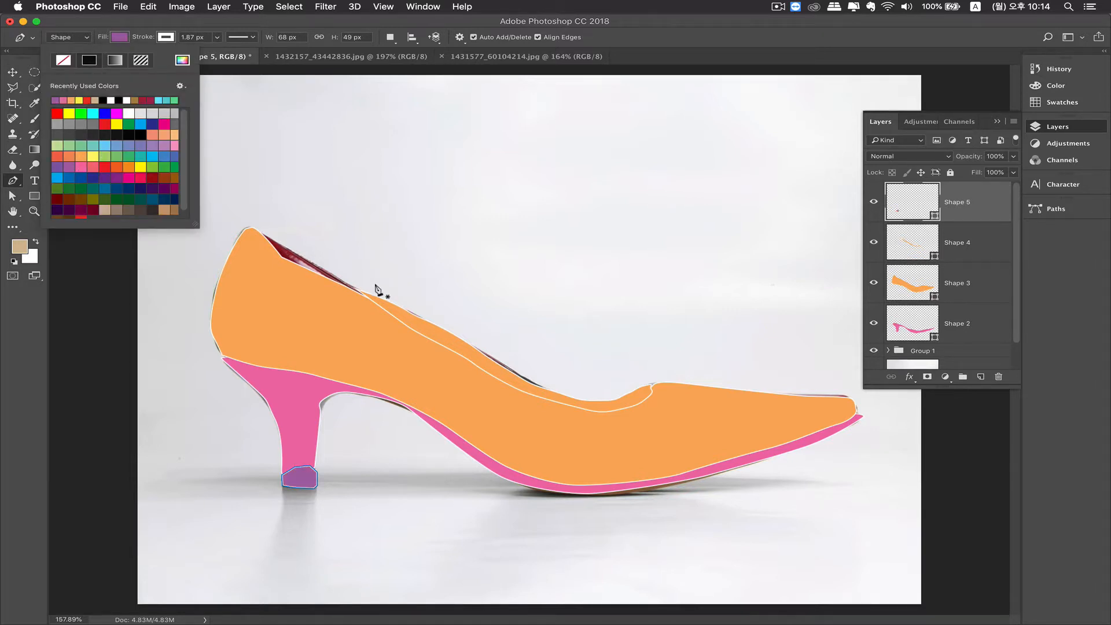
pyautogui.click(917, 211)
pyautogui.moveTo(921, 213); pyautogui.dragTo(910, 337)
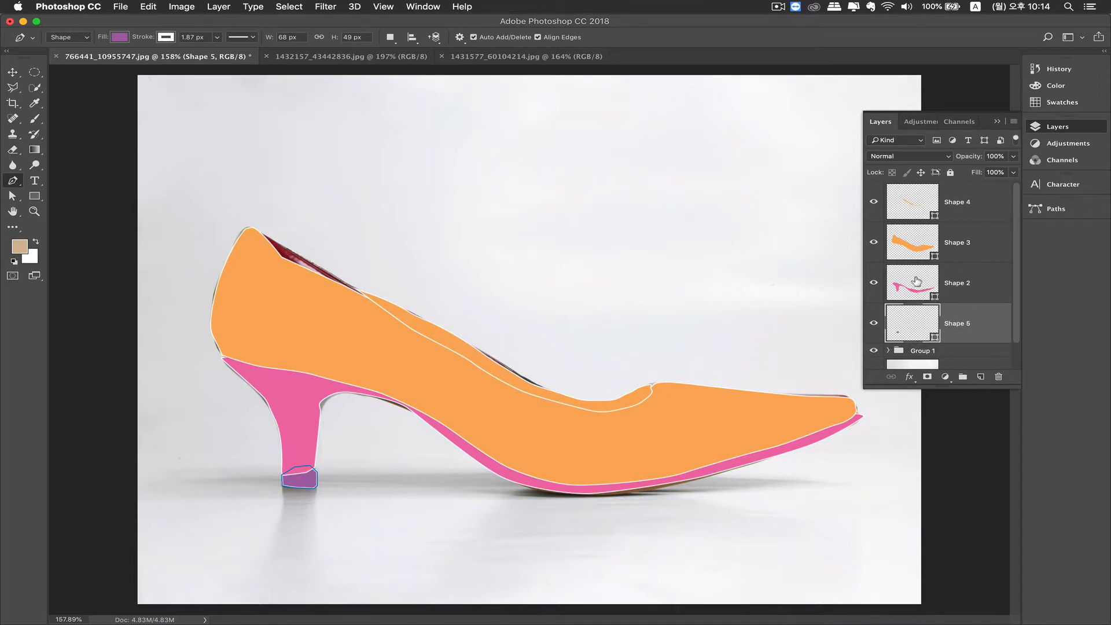
# Change the fill of Shape 4, the inner strip along the shoe opening, to dark violet
pyautogui.click(917, 281)
pyautogui.click(917, 249)
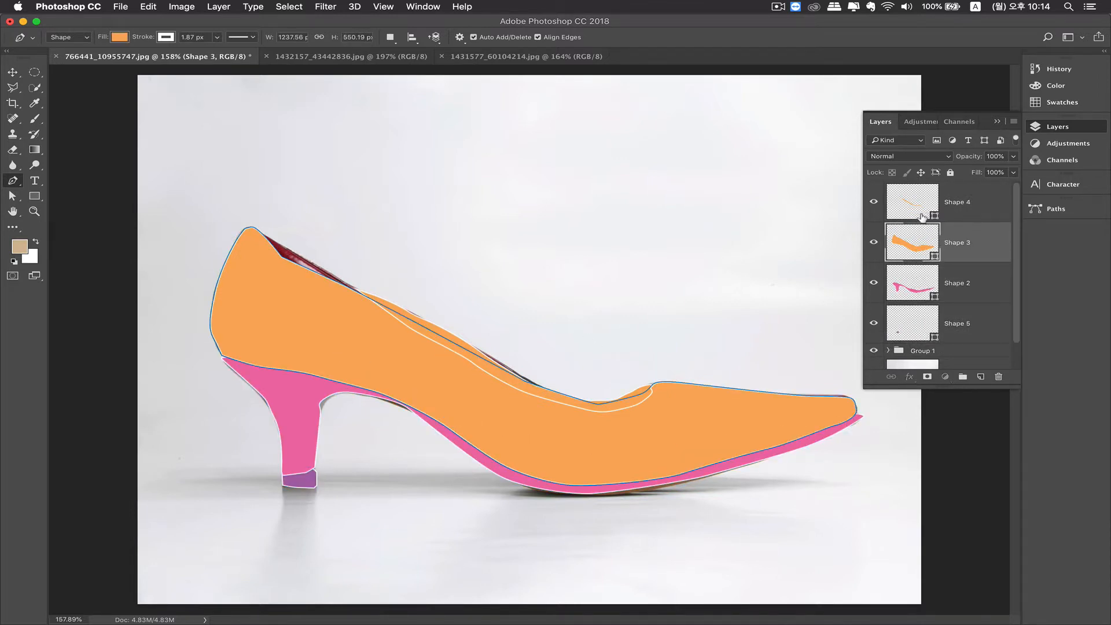
pyautogui.click(926, 223)
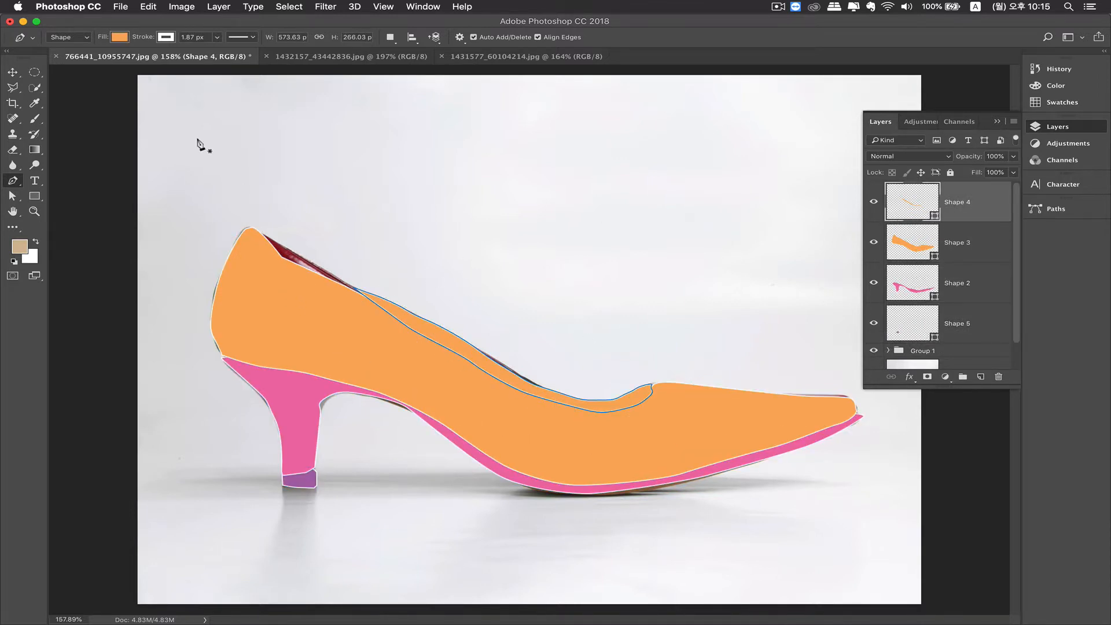
pyautogui.click(120, 37)
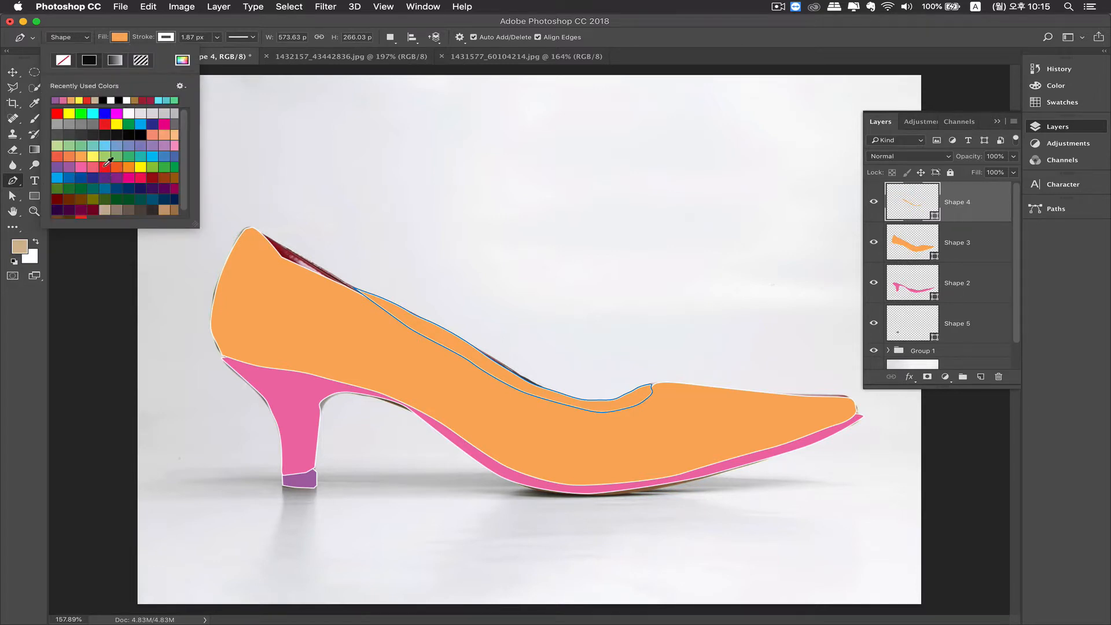
pyautogui.click(107, 173)
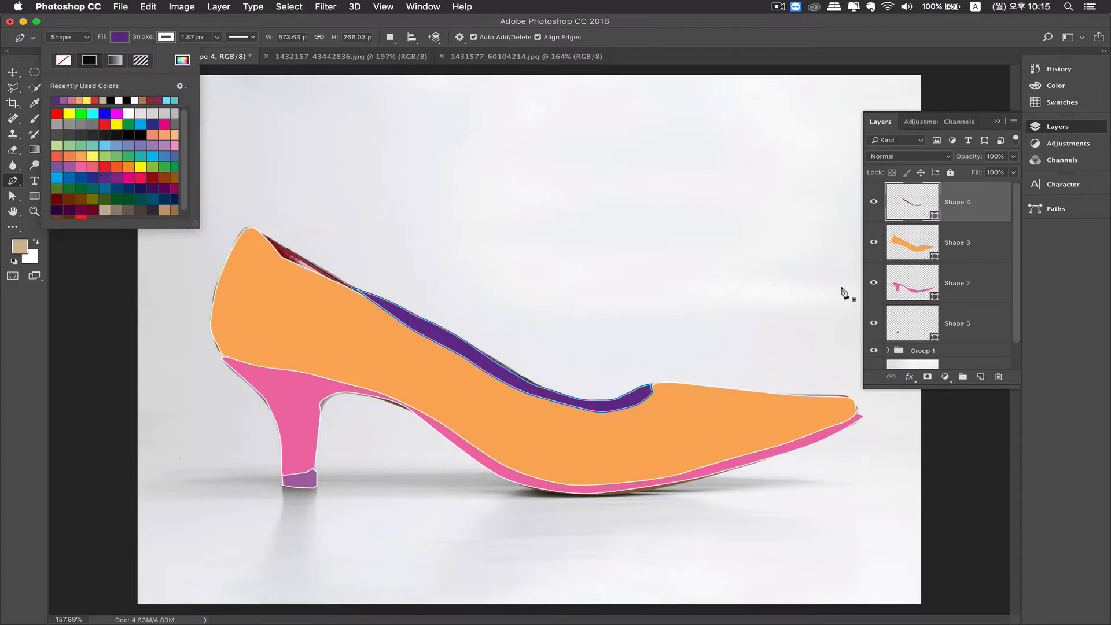
pyautogui.click(984, 270)
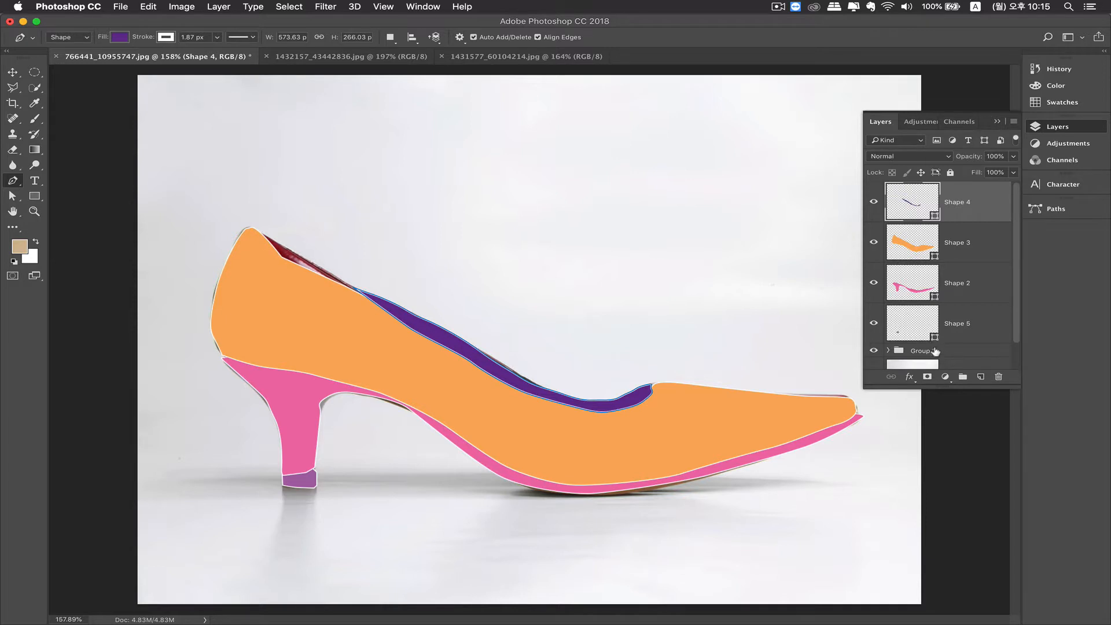
# Group the layers from Shape 5 to Shape 4 and hide the Background and Group 1
pyautogui.scroll(-2, 970, 313)
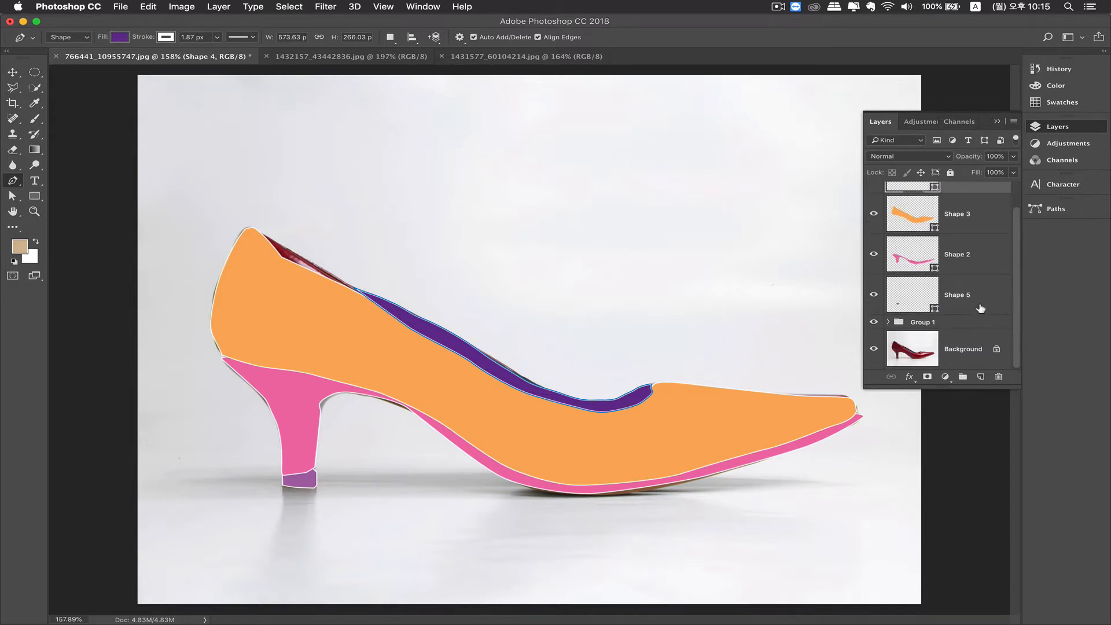
pyautogui.click(972, 308)
pyautogui.scroll(2, 1021, 311)
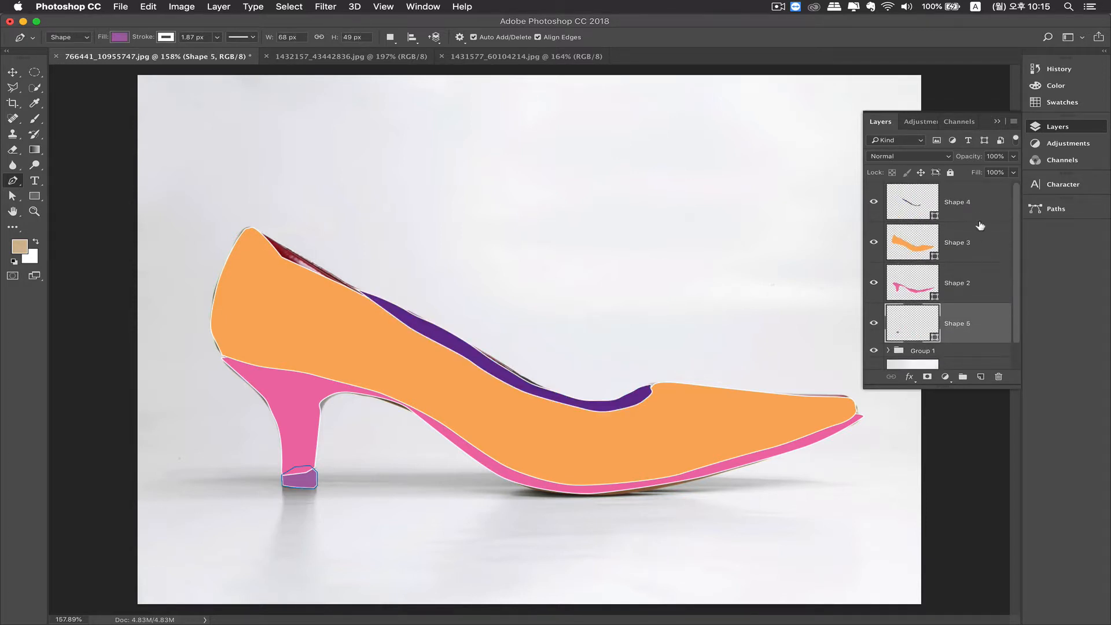
pyautogui.keyDown('shift'); pyautogui.click(974, 218); pyautogui.keyUp('shift')
pyautogui.press('super+g')
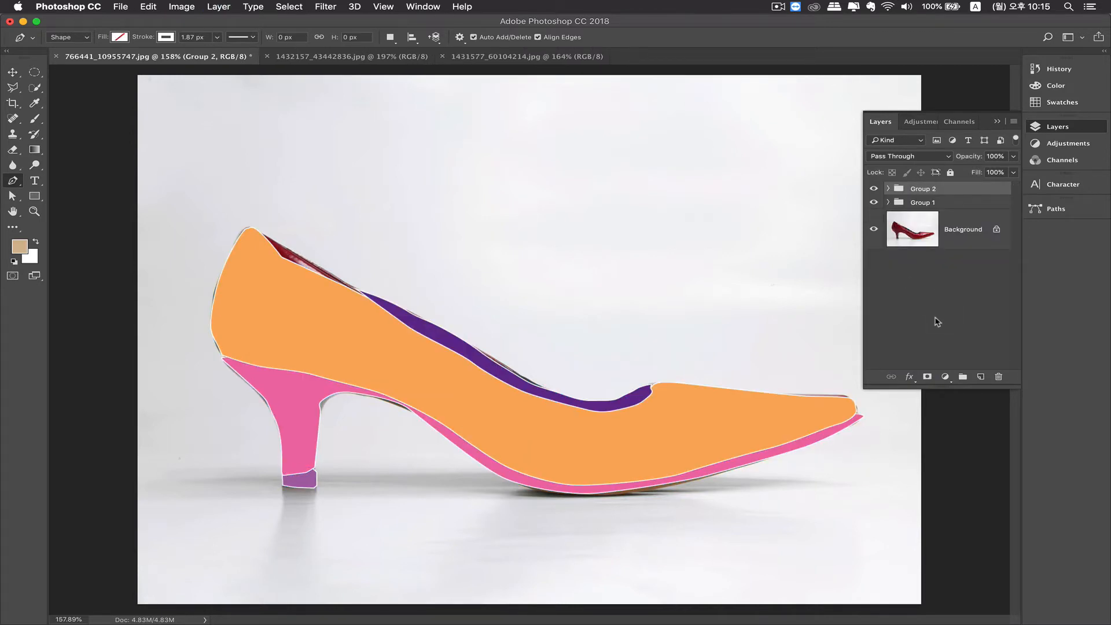
pyautogui.click(938, 322)
pyautogui.click(878, 237)
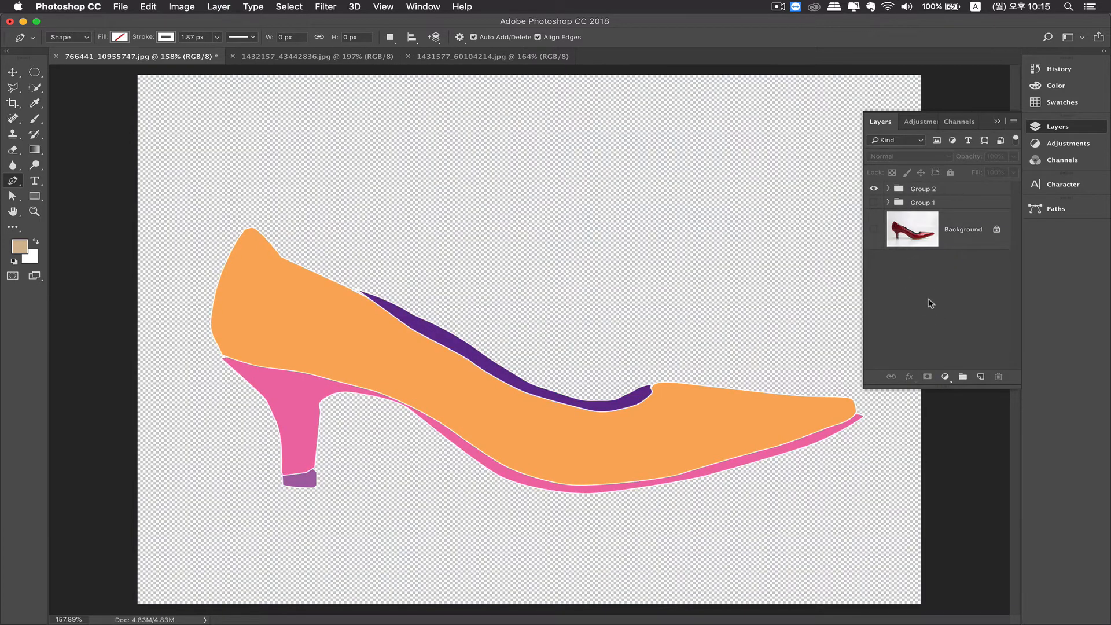
# Add a dark brown Solid Color fill layer
pyautogui.click(946, 377)
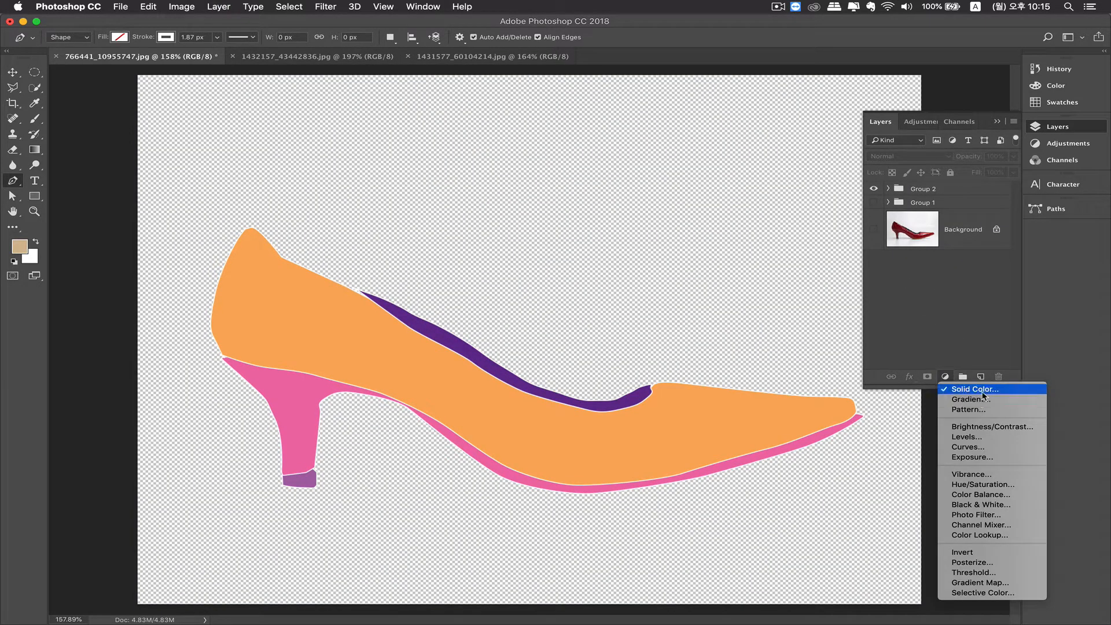
pyautogui.click(913, 365)
pyautogui.click(808, 334)
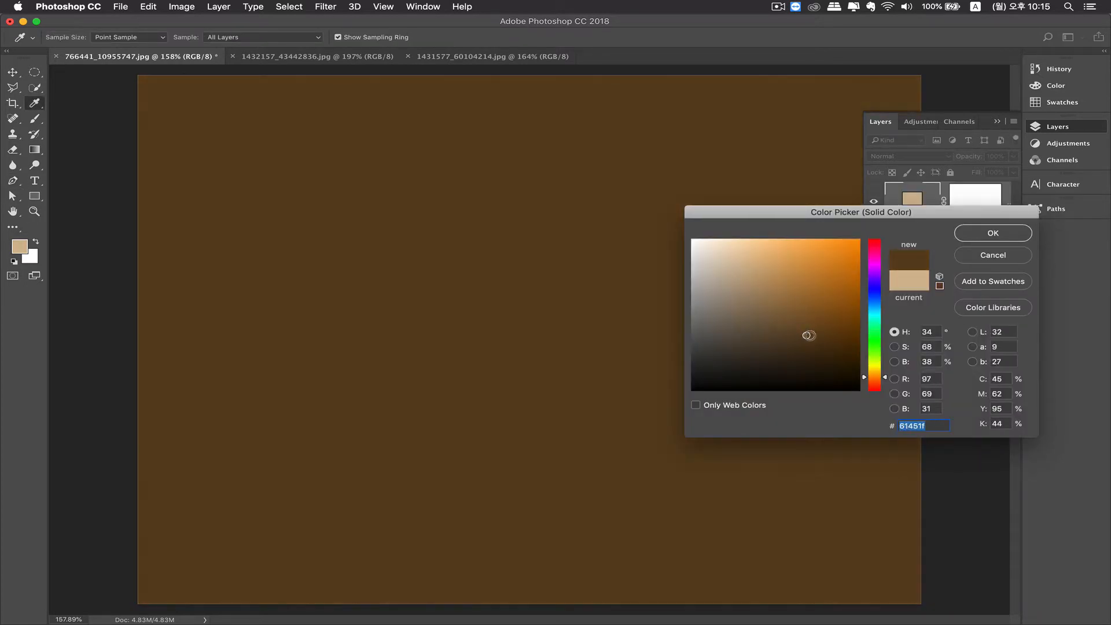
pyautogui.click(994, 232)
# Move the colour fill layer beneath Shape 5 inside Group 2 so it sits behind all the shoe shapes
pyautogui.moveTo(912, 203); pyautogui.dragTo(944, 349)
pyautogui.click(890, 189)
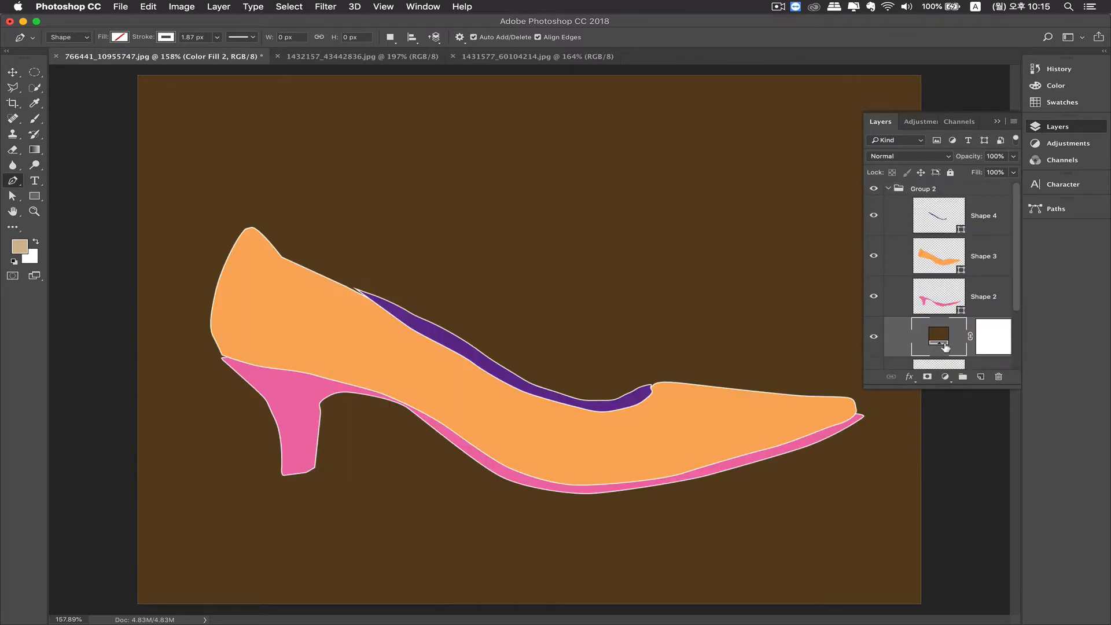
pyautogui.scroll(-4, 945, 347)
pyautogui.moveTo(941, 274); pyautogui.dragTo(940, 292)
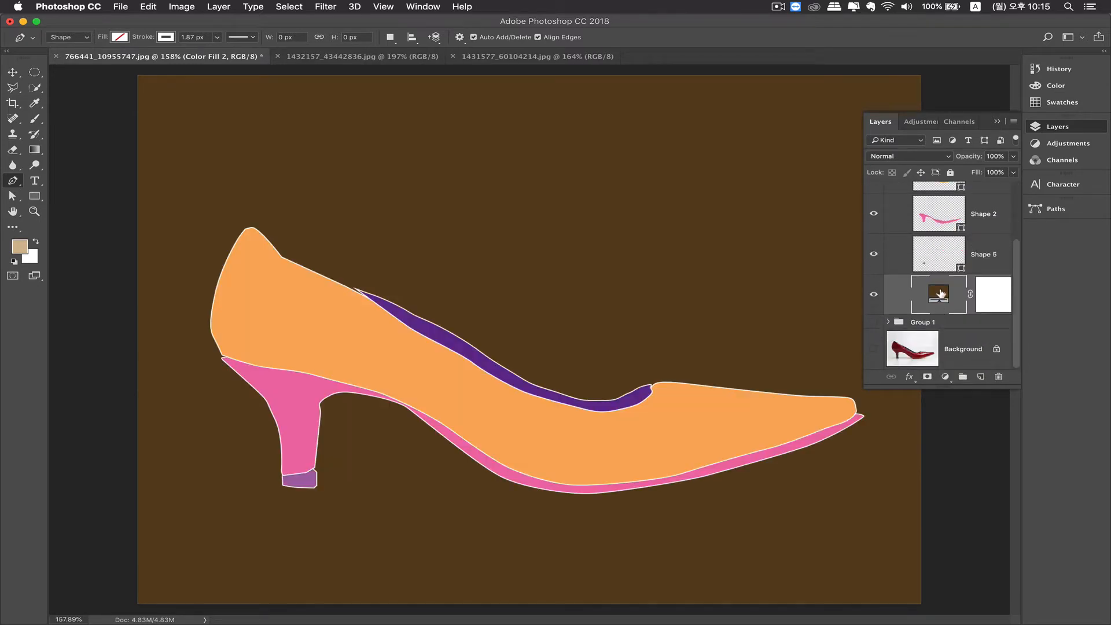
# Change the background colour fill to dark grey
pyautogui.doubleClick(939, 293)
pyautogui.moveTo(722, 329)
pyautogui.mouseDown()
pyautogui.moveTo(718, 347)
pyautogui.moveTo(676, 355)
pyautogui.mouseUp()
pyautogui.click(972, 243)
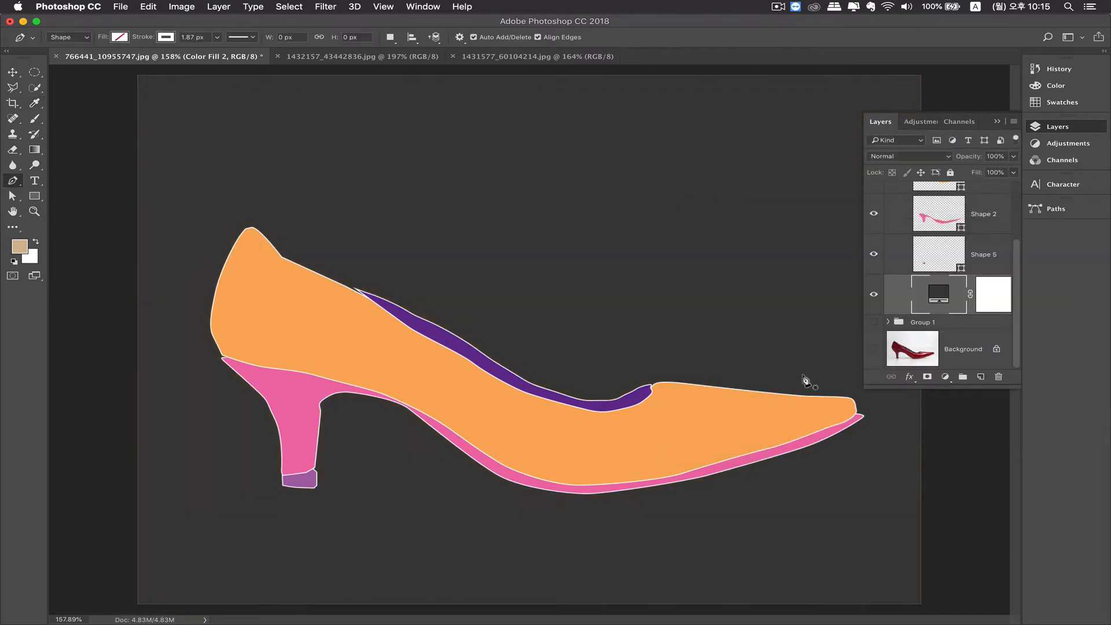
# Review the shoe layers from Shape 4 to Shape 5 in Group 2, then collapse the group
pyautogui.moveTo(1012, 258); pyautogui.dragTo(1011, 221)
pyautogui.moveTo(1019, 260); pyautogui.dragTo(1019, 242)
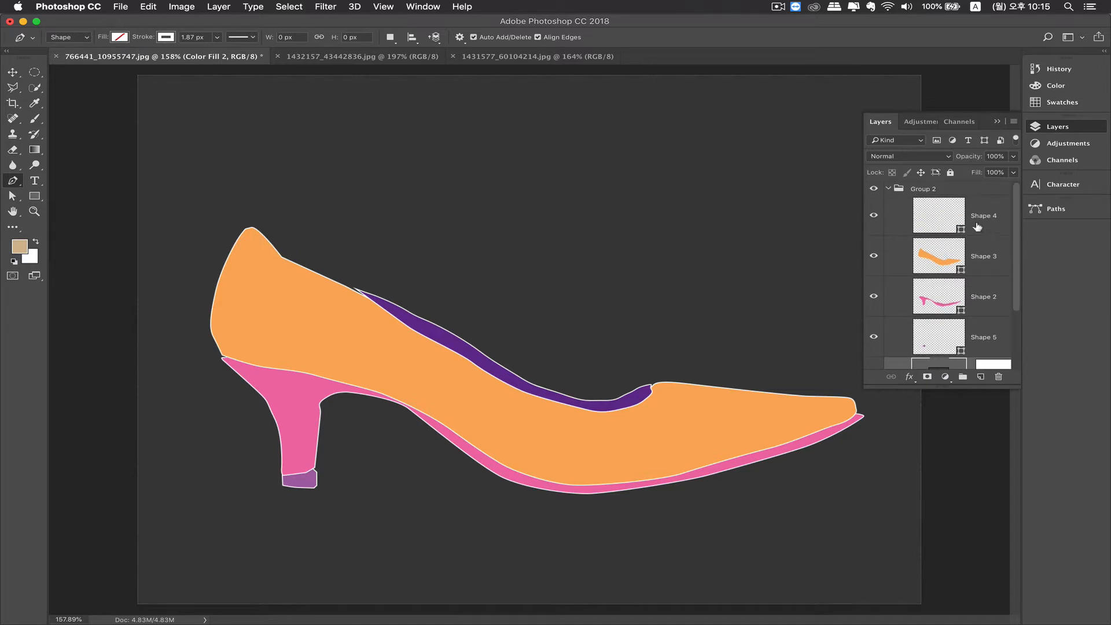
pyautogui.click(987, 224)
pyautogui.keyDown('shift'); pyautogui.click(955, 337); pyautogui.keyUp('shift')
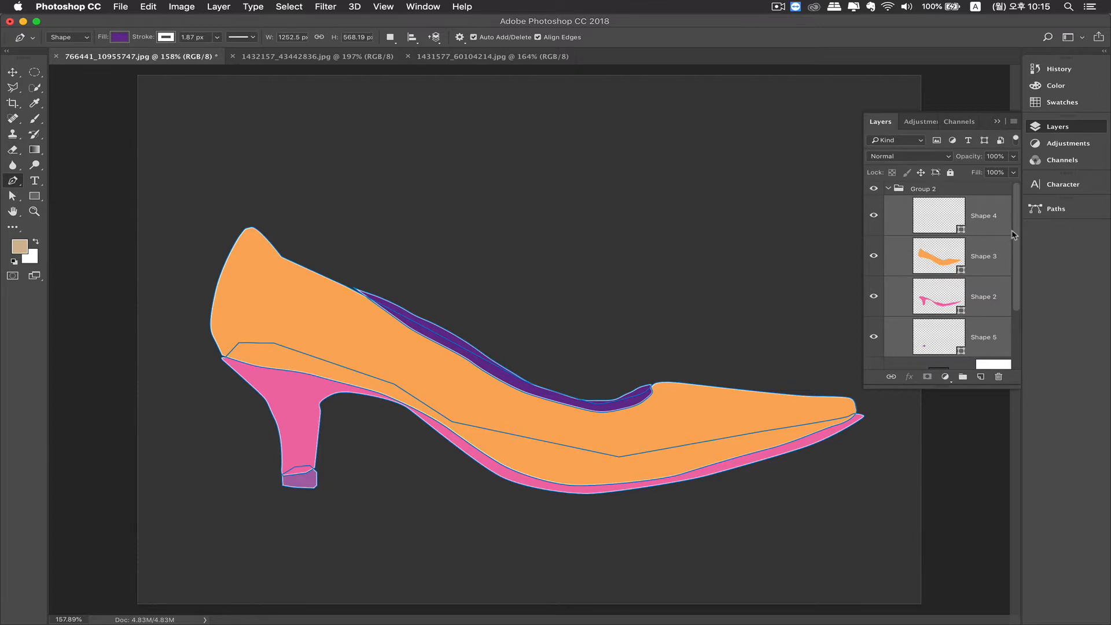
pyautogui.moveTo(1017, 243); pyautogui.dragTo(1010, 216)
pyautogui.click(888, 188)
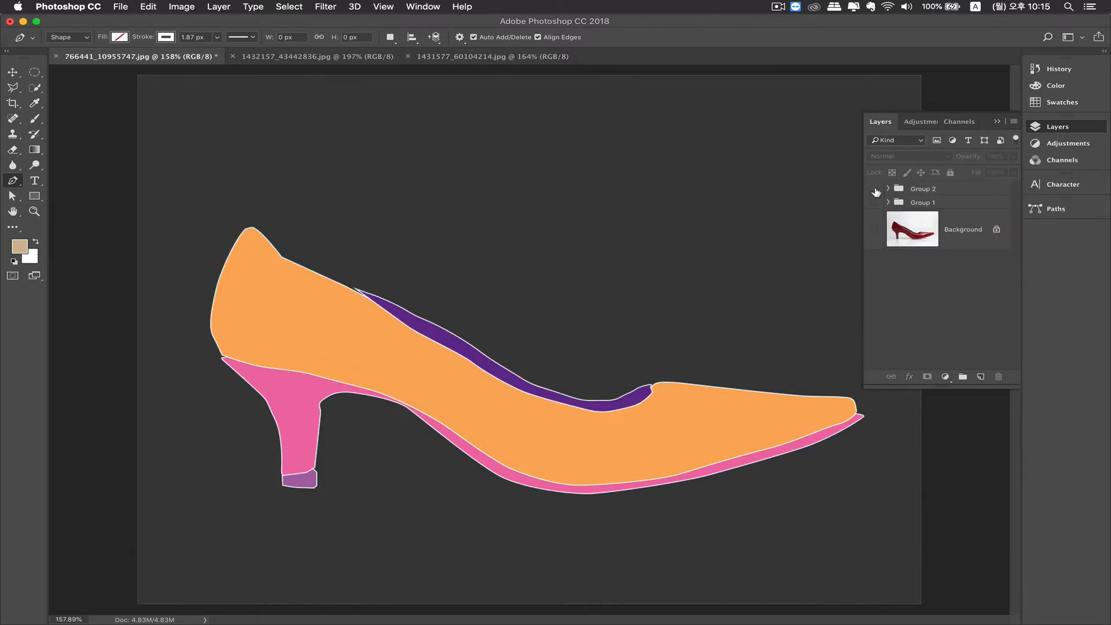
# Toggle the visibility of Group 2 and leave it hidden
pyautogui.click(874, 188)
pyautogui.click(874, 188)
pyautogui.click(874, 189)
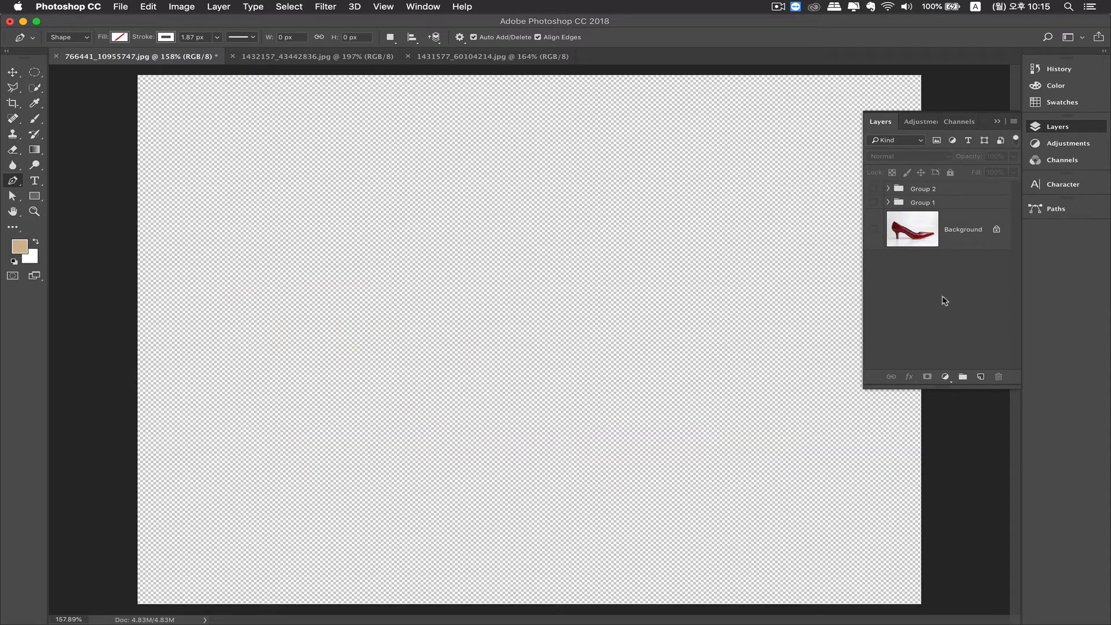
# Switch to the laptop photo 1432157_43442836.jpg and set the Pen tool to Path mode
pyautogui.click(288, 57)
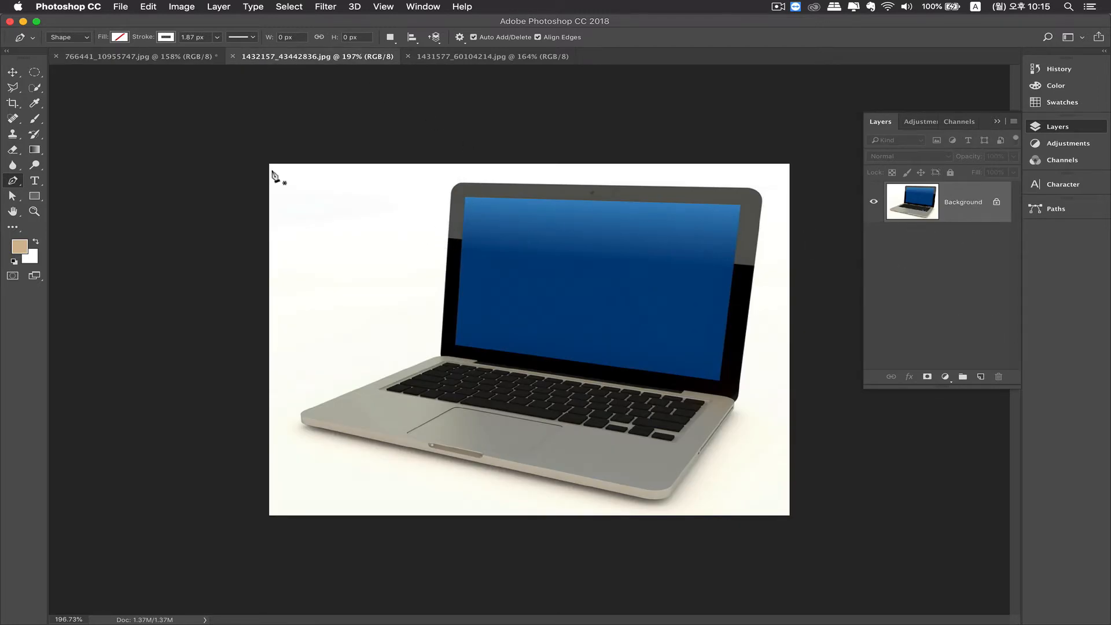
pyautogui.click(84, 38)
pyautogui.click(64, 49)
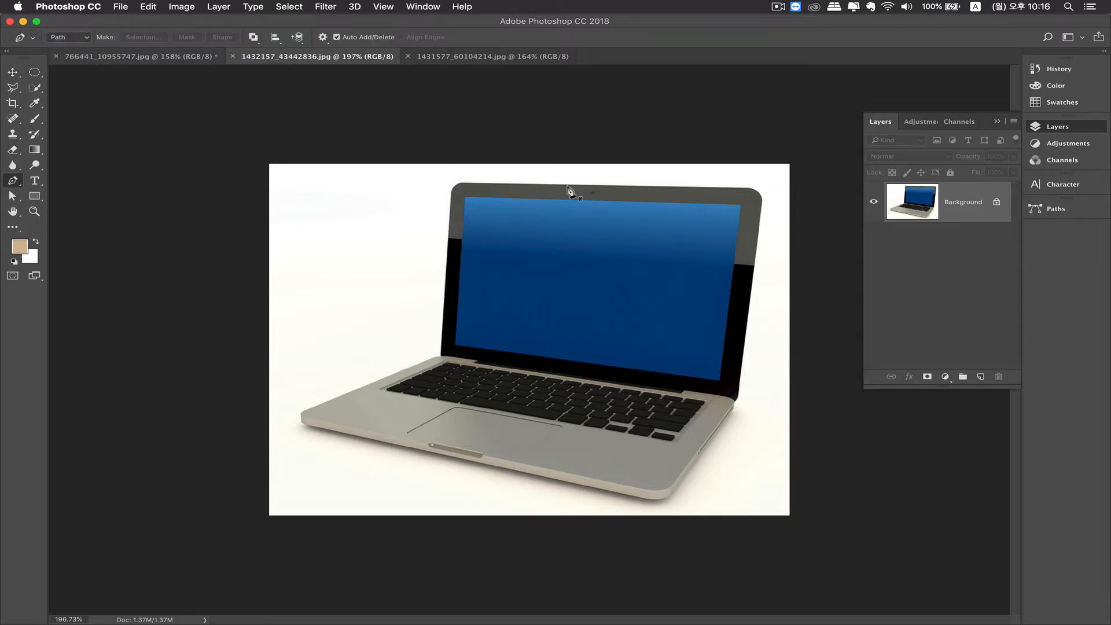
# Start a path at the laptop lid's upper-left corner and curve it around the rounded corner
pyautogui.press('super+equal')
pyautogui.moveTo(494, 213); pyautogui.dragTo(523, 206)
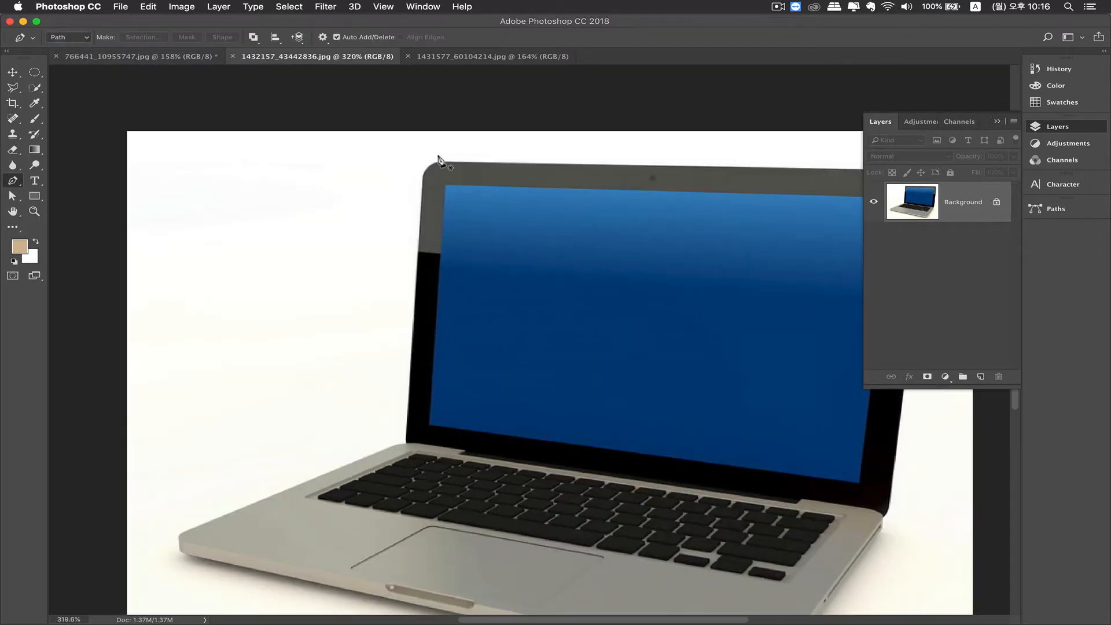
pyautogui.click(440, 161)
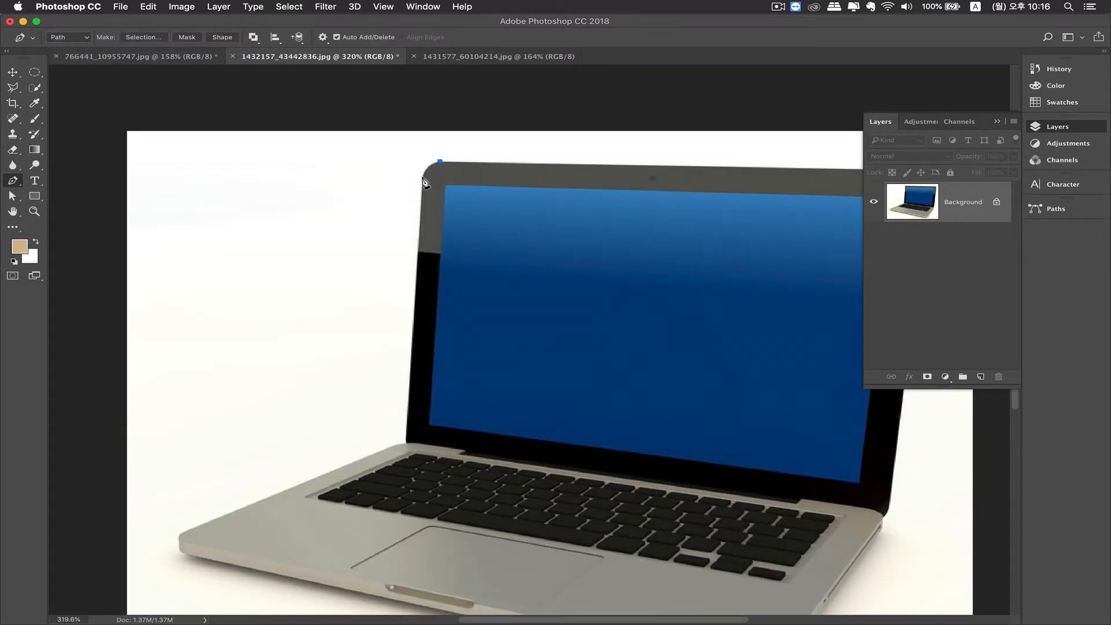
pyautogui.scroll(-3, 421, 196)
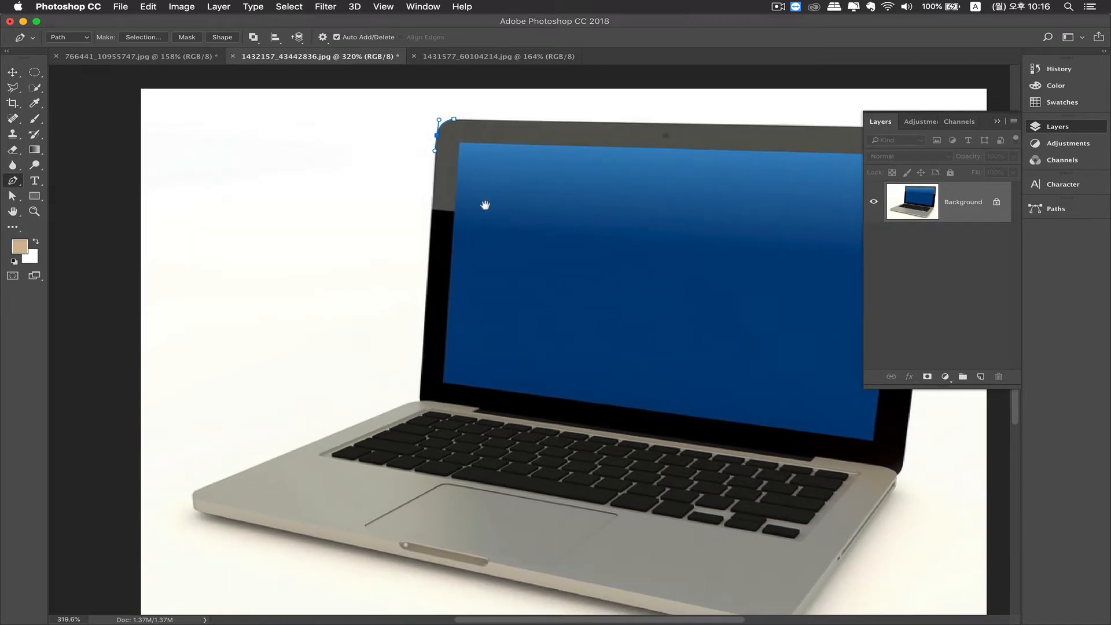
# Trace the path down the lid's left edge and around the hinge corner onto the laptop base, undoing misplaced anchors
pyautogui.click(421, 392)
pyautogui.moveTo(468, 408); pyautogui.dragTo(604, 273)
pyautogui.press('super+z')
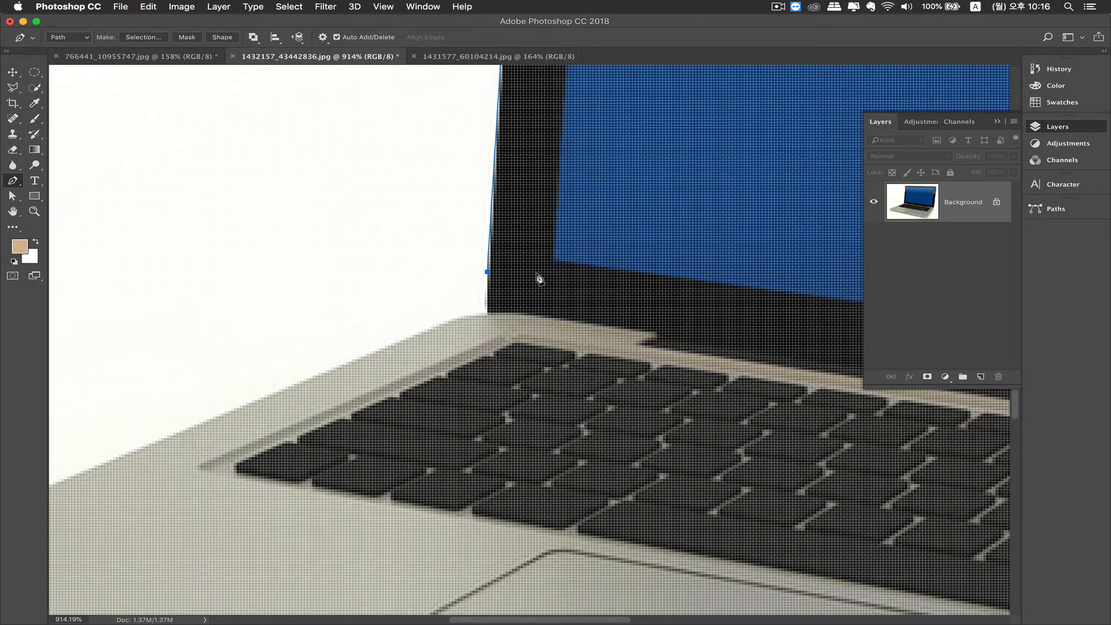
pyautogui.click(486, 316)
pyautogui.press('super+z')
pyautogui.moveTo(487, 309); pyautogui.dragTo(495, 316)
pyautogui.click(448, 320)
pyautogui.moveTo(491, 313); pyautogui.dragTo(469, 315)
pyautogui.moveTo(454, 359); pyautogui.dragTo(554, 234)
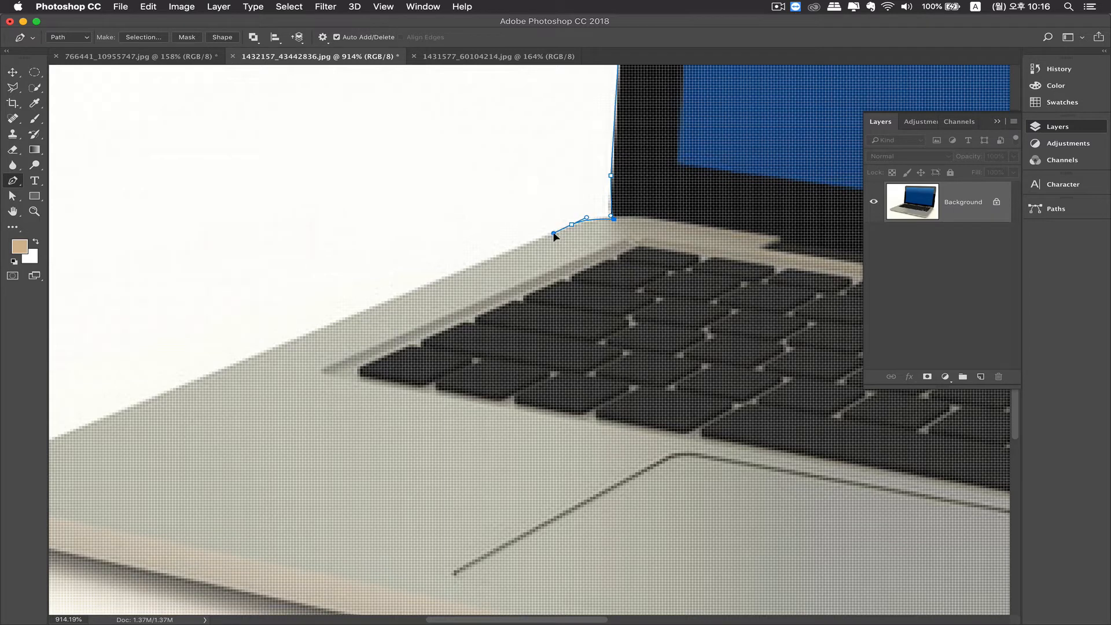
# Continue the path along the base's left edge and around its rounded front-left corner, redoing the corner anchor
pyautogui.click(354, 317)
pyautogui.moveTo(374, 363); pyautogui.dragTo(651, 233)
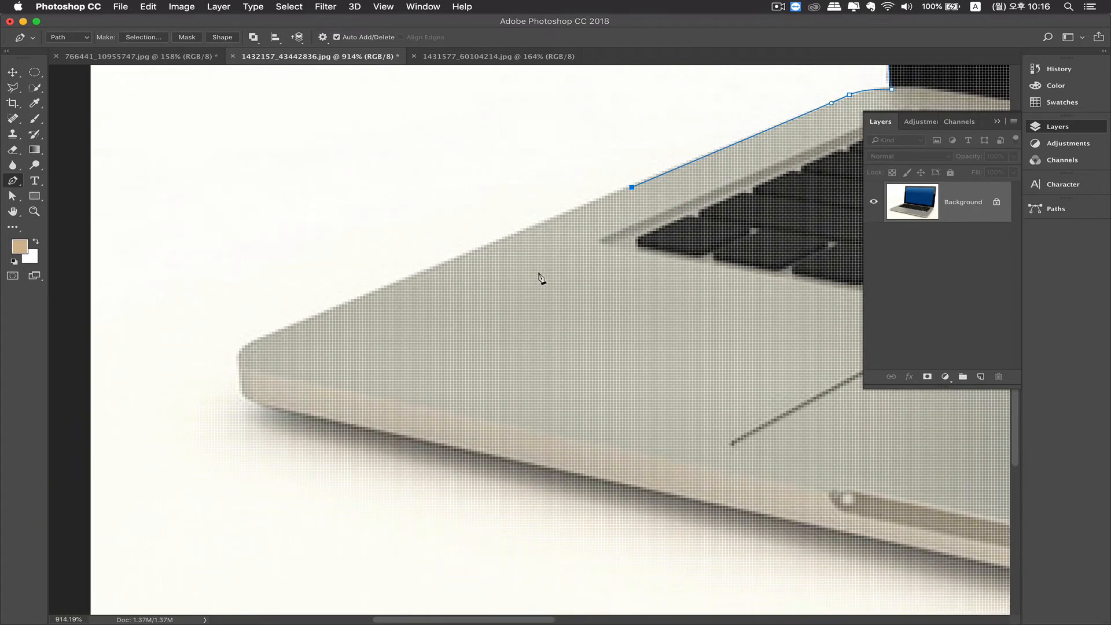
pyautogui.click(275, 332)
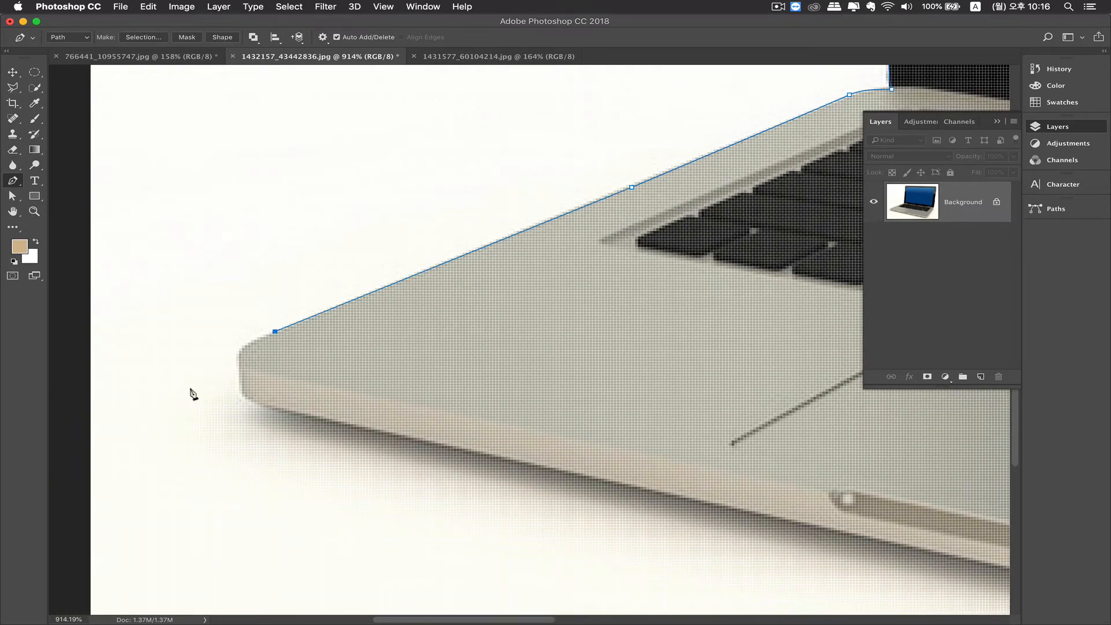
pyautogui.moveTo(240, 364); pyautogui.dragTo(240, 377)
pyautogui.press('super+z')
pyautogui.click(242, 391)
pyautogui.moveTo(275, 411); pyautogui.dragTo(289, 414)
# Trace the path along the base's front edge and curve it around the front-right corner
pyautogui.moveTo(518, 442); pyautogui.dragTo(230, 258)
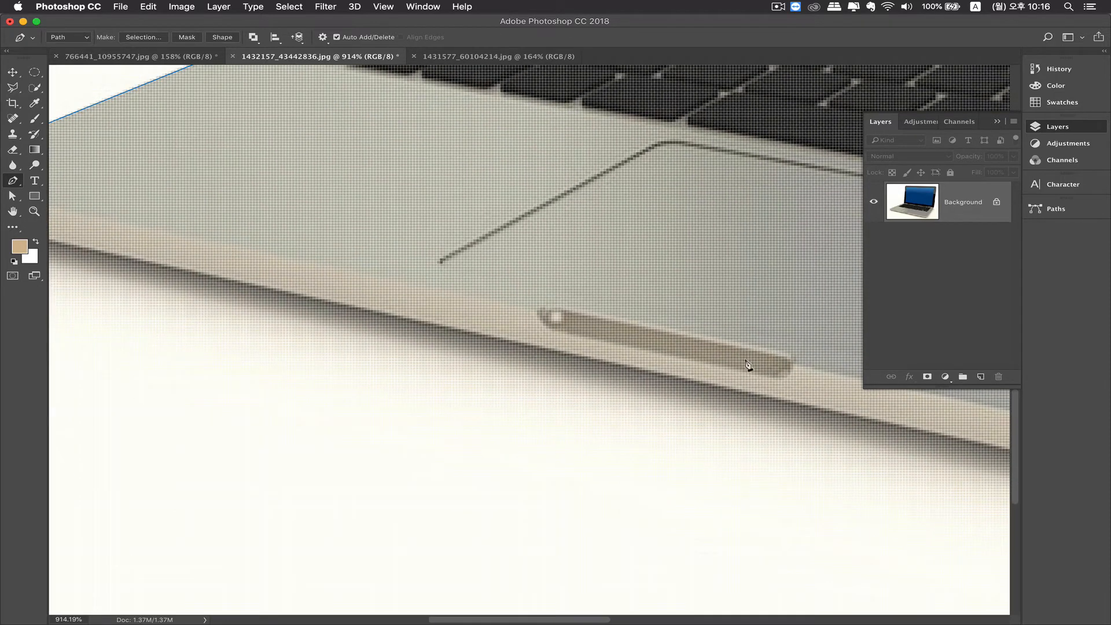
pyautogui.hscroll(10, 902, 431)
pyautogui.scroll(-5, 901, 431)
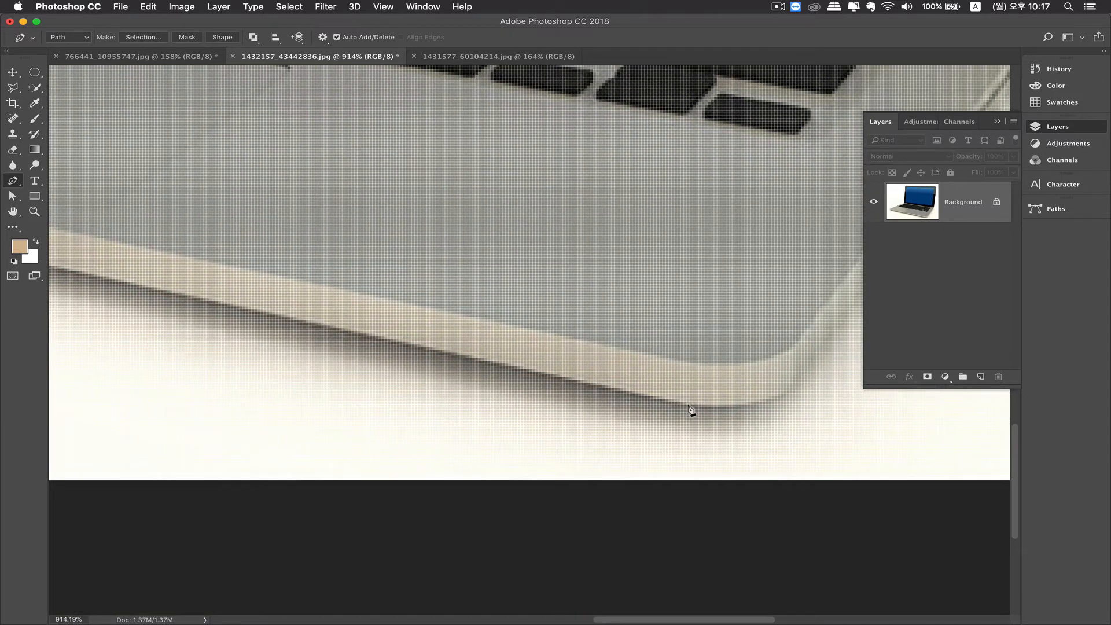
pyautogui.moveTo(688, 405); pyautogui.dragTo(693, 398)
pyautogui.press('super+z')
pyautogui.click(688, 404)
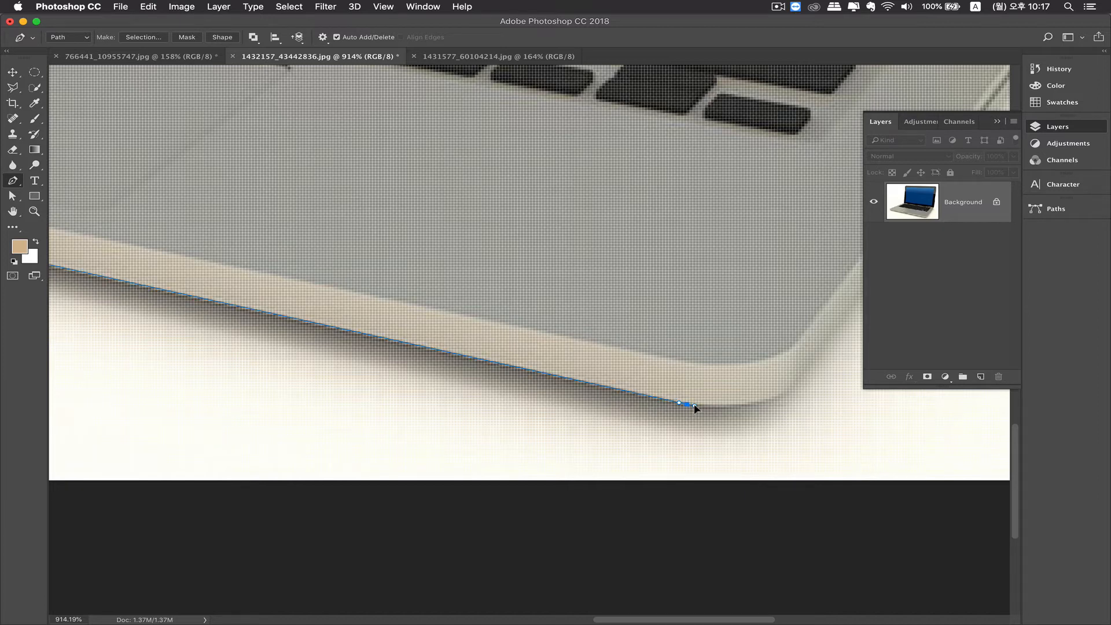
pyautogui.moveTo(781, 396); pyautogui.dragTo(800, 384)
# Extend the path up the base's right edge to the hinge with straight segments
pyautogui.hscroll(5, 793, 393)
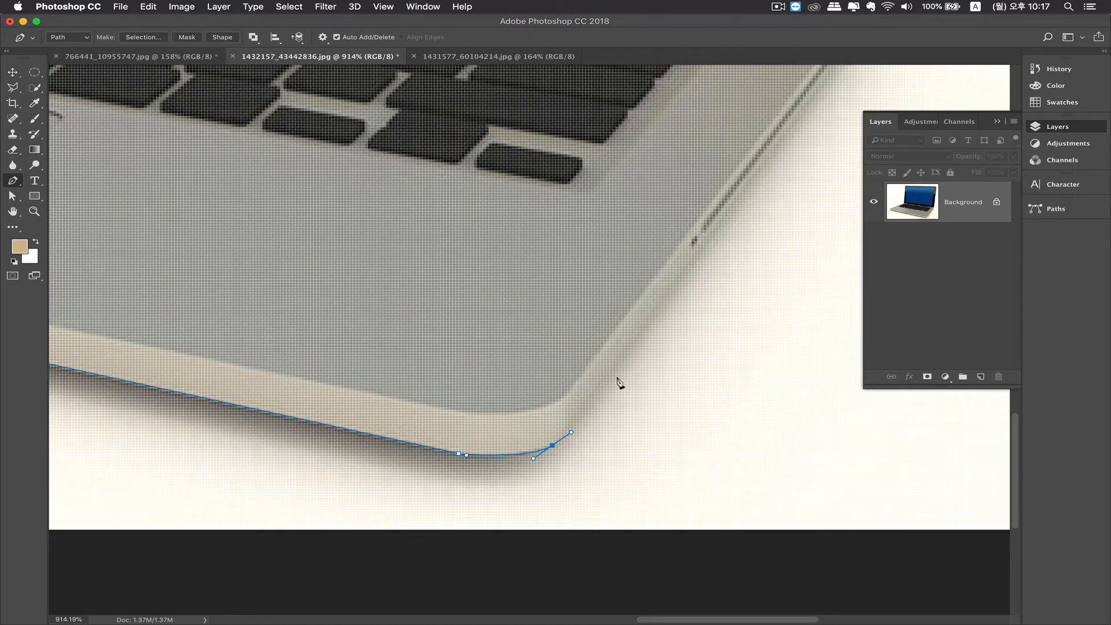
pyautogui.click(730, 217)
pyautogui.scroll(5, 735, 243)
pyautogui.hscroll(3, 735, 243)
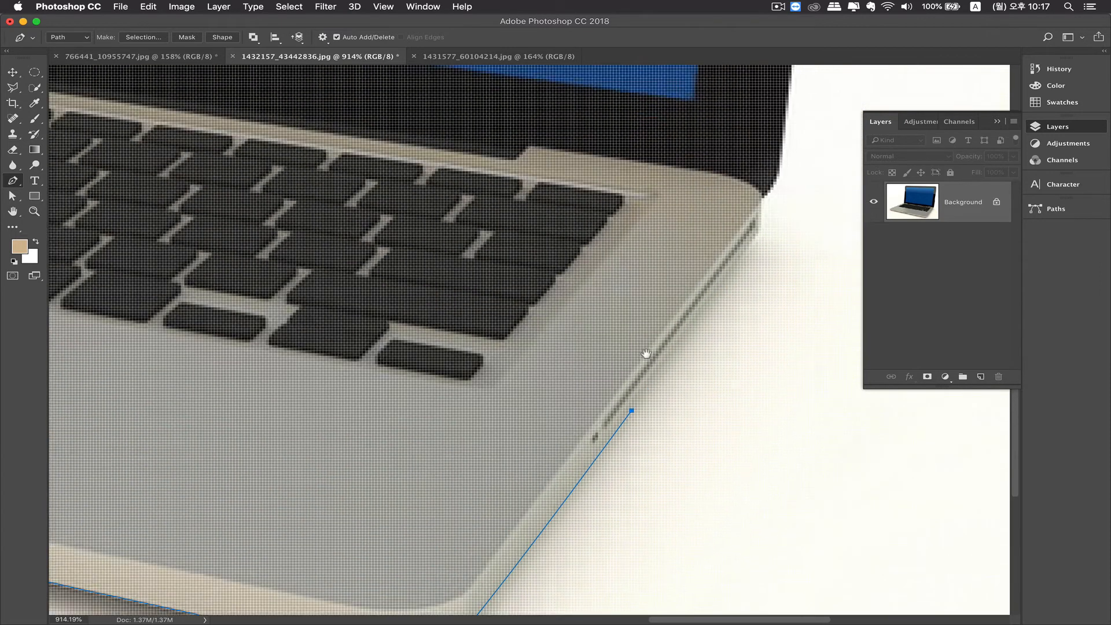
pyautogui.click(738, 254)
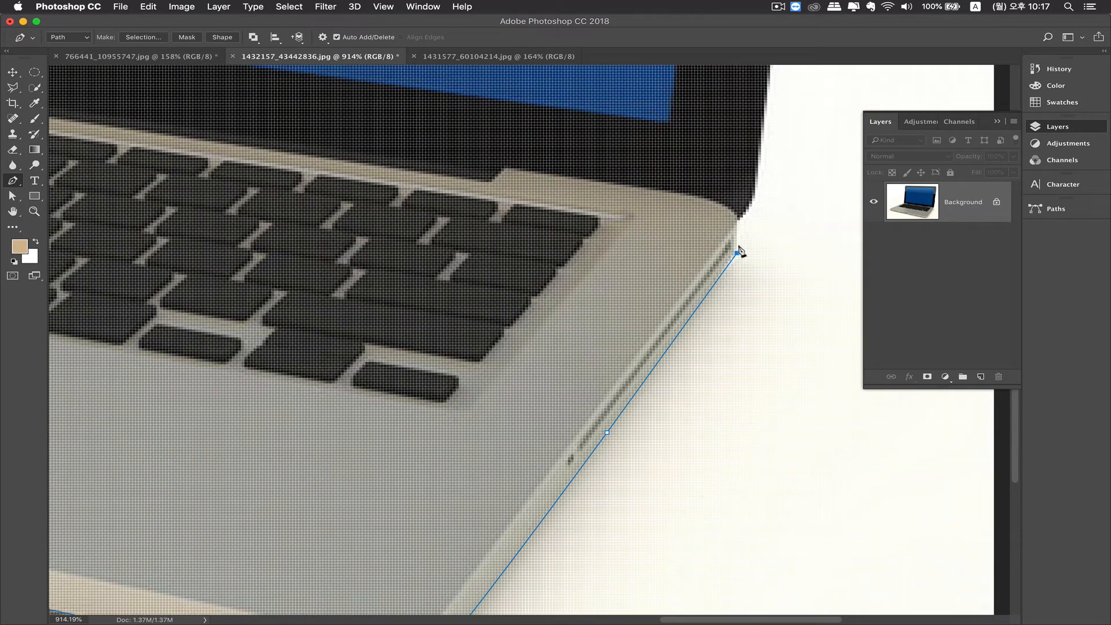
pyautogui.click(739, 224)
# Continue the path from the base's rear-right corner around the hinge and onto the lid's right edge
pyautogui.scroll(3, 738, 243)
pyautogui.hscroll(1, 738, 243)
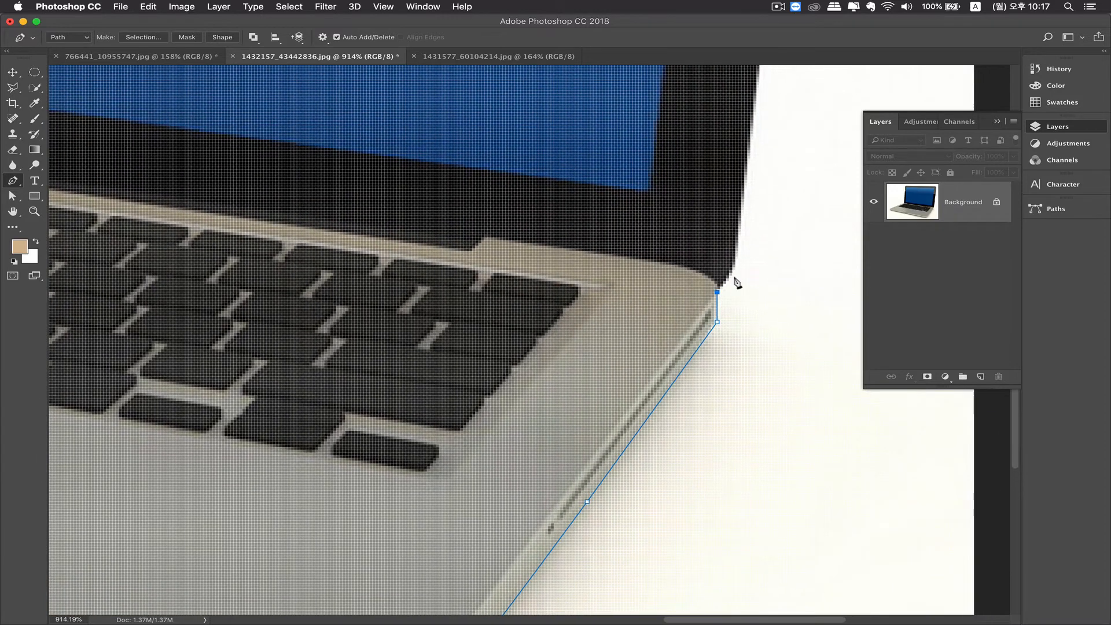
pyautogui.click(735, 254)
pyautogui.moveTo(737, 253); pyautogui.dragTo(740, 228)
pyautogui.scroll(10, 712, 278)
pyautogui.hscroll(2, 712, 278)
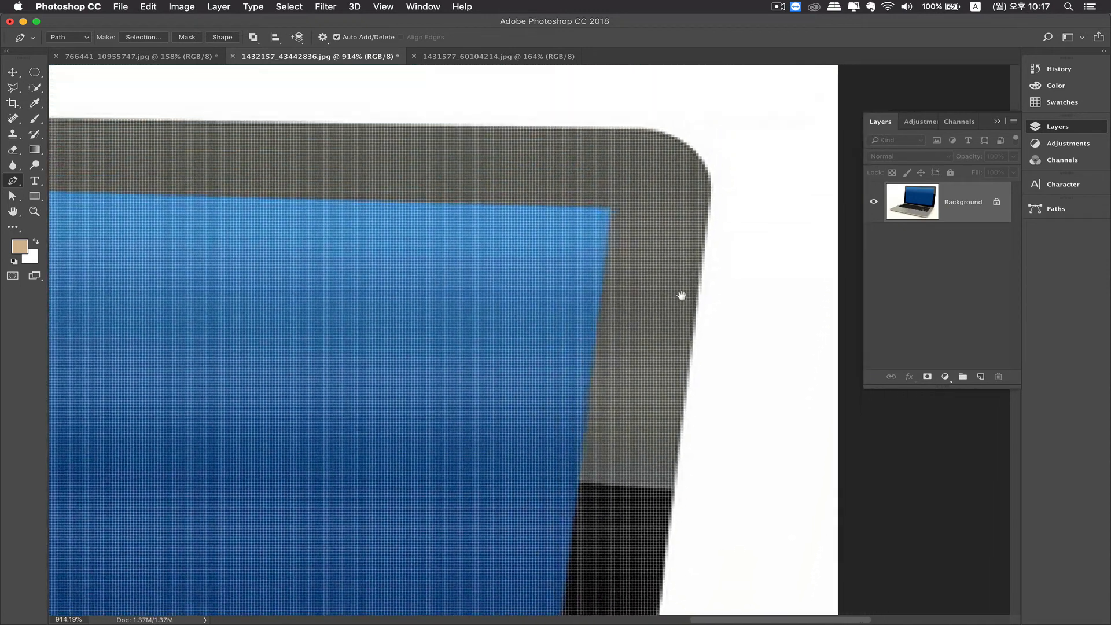
# Run the path up the lid's right edge and curve it around the top-right corner, redoing the misplaced corner handle
pyautogui.scroll(3, 682, 296)
pyautogui.hscroll(1, 682, 296)
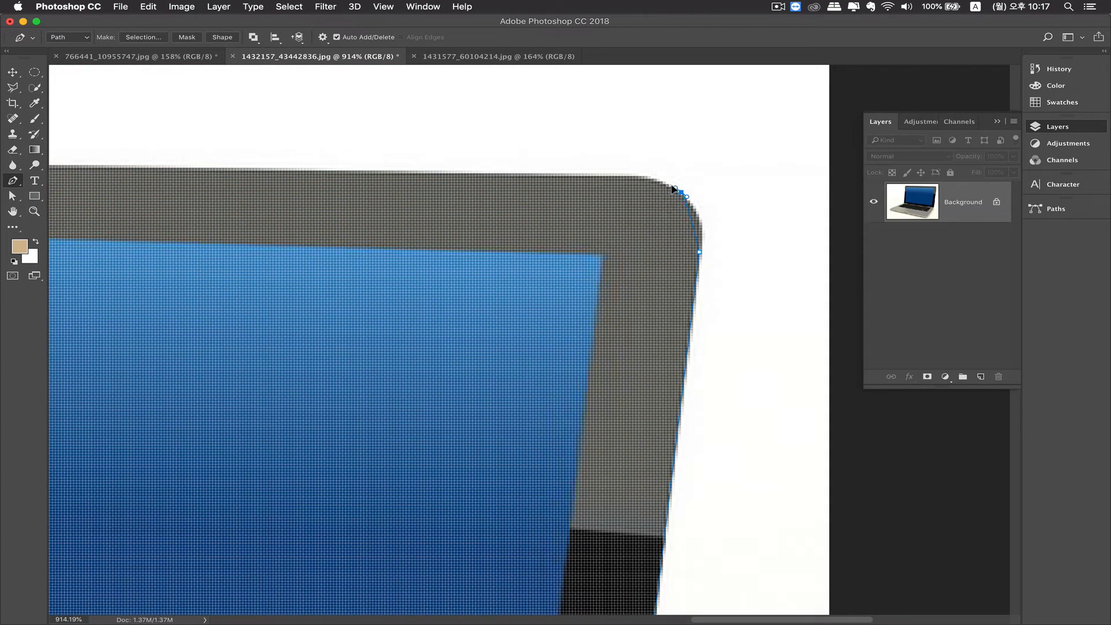
pyautogui.moveTo(681, 192)
pyautogui.mouseDown()
pyautogui.moveTo(653, 180)
pyautogui.moveTo(673, 189)
pyautogui.moveTo(664, 183)
pyautogui.mouseUp()
pyautogui.press('super+z')
pyautogui.moveTo(687, 198); pyautogui.dragTo(685, 198)
pyautogui.moveTo(628, 175); pyautogui.dragTo(601, 177)
# Trace the path along the lid's top edge and close it at the starting anchor near the top-left corner
pyautogui.moveTo(441, 230); pyautogui.dragTo(714, 202)
pyautogui.keyDown('alt'); pyautogui.click(441, 191); pyautogui.keyUp('alt')
pyautogui.moveTo(502, 208); pyautogui.dragTo(529, 206)
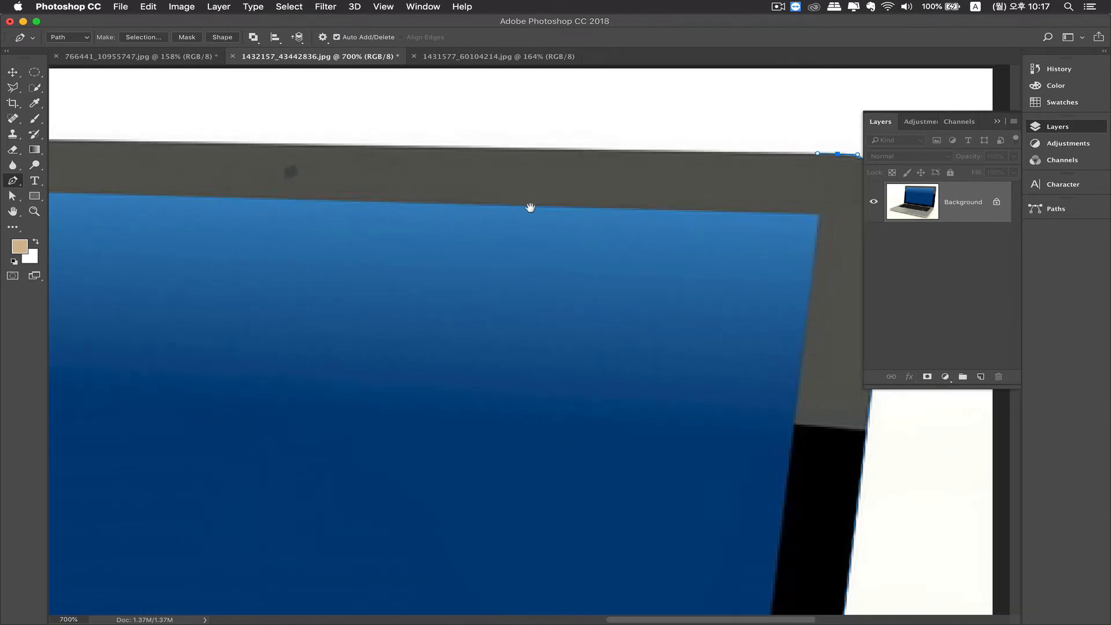
pyautogui.moveTo(429, 154); pyautogui.dragTo(845, 183)
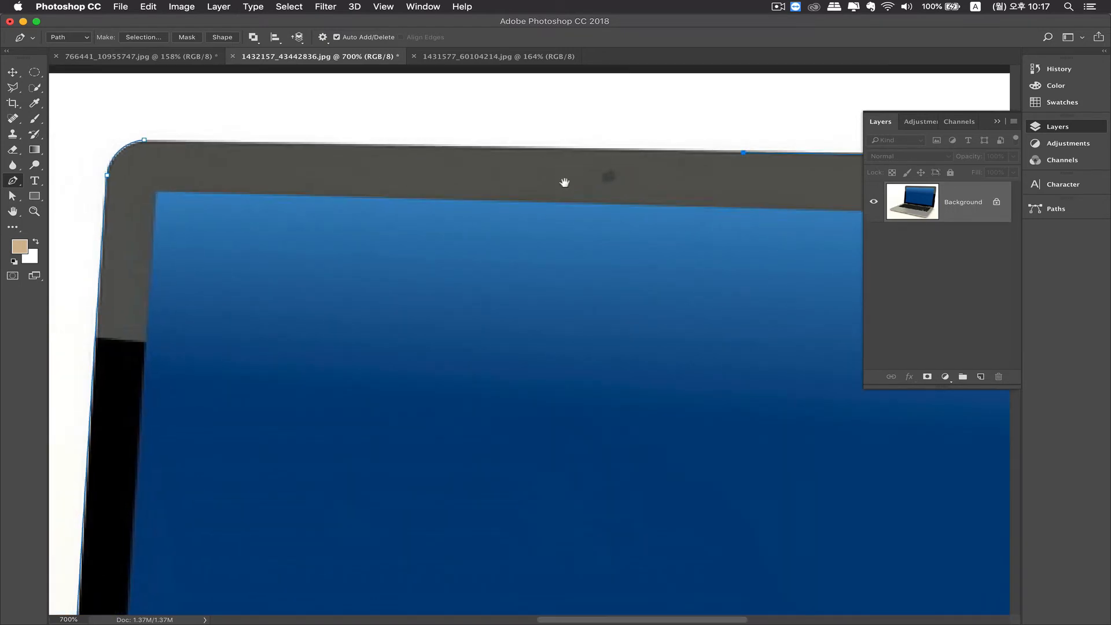
pyautogui.moveTo(563, 181); pyautogui.dragTo(519, 191)
pyautogui.click(230, 150)
pyautogui.moveTo(647, 208); pyautogui.dragTo(612, 238)
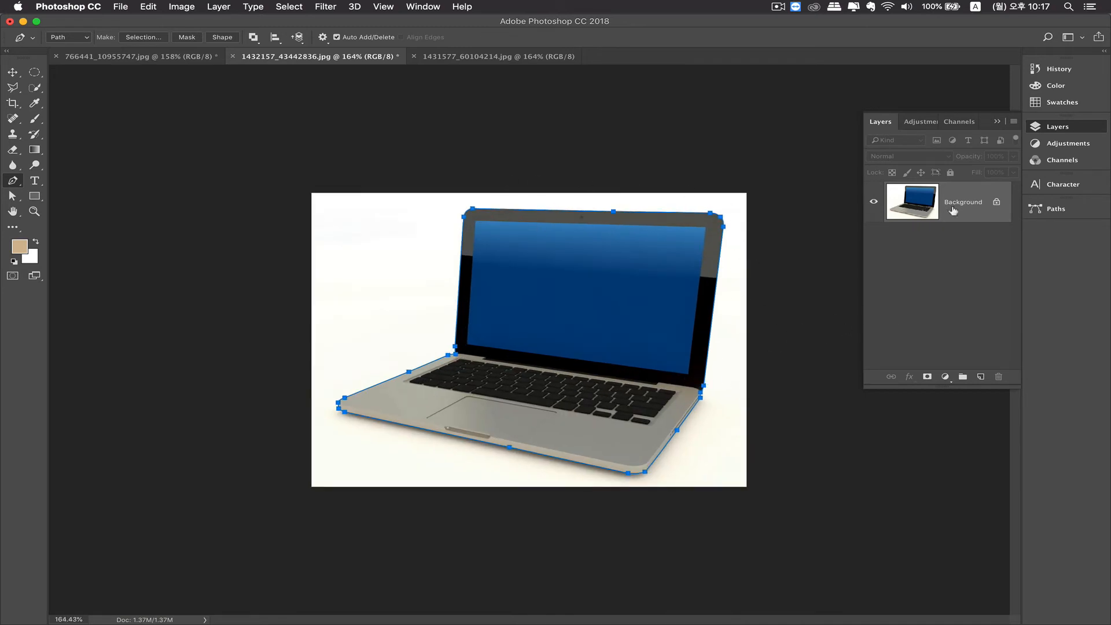
# Save the laptop outline's work path as Path 1 and deselect it
pyautogui.click(1056, 209)
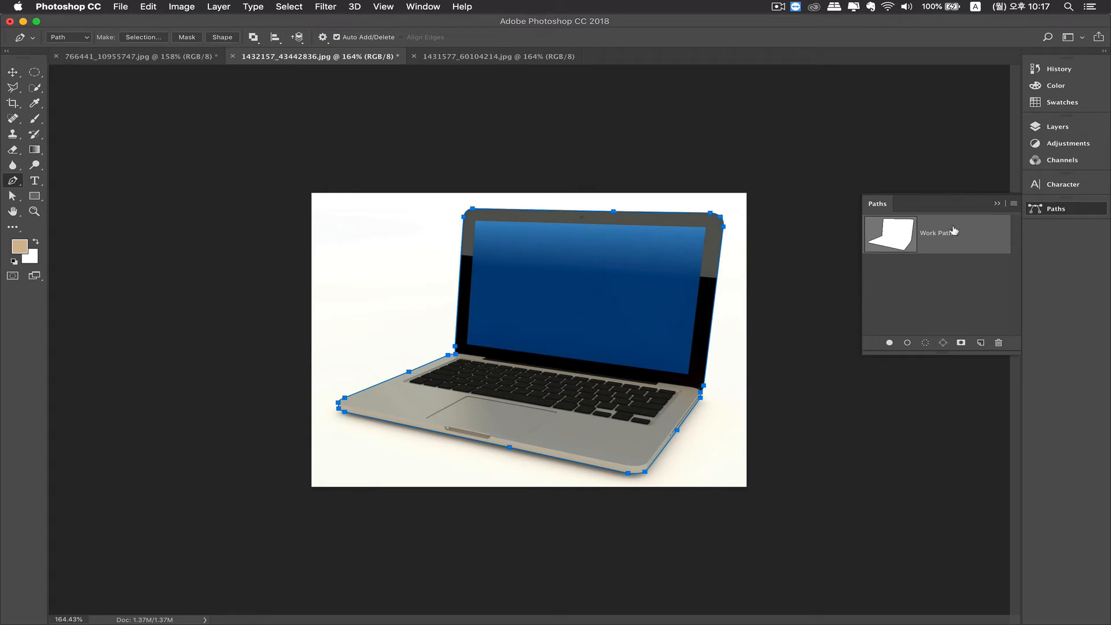
pyautogui.keyDown('super'); pyautogui.click(898, 236); pyautogui.keyUp('super')
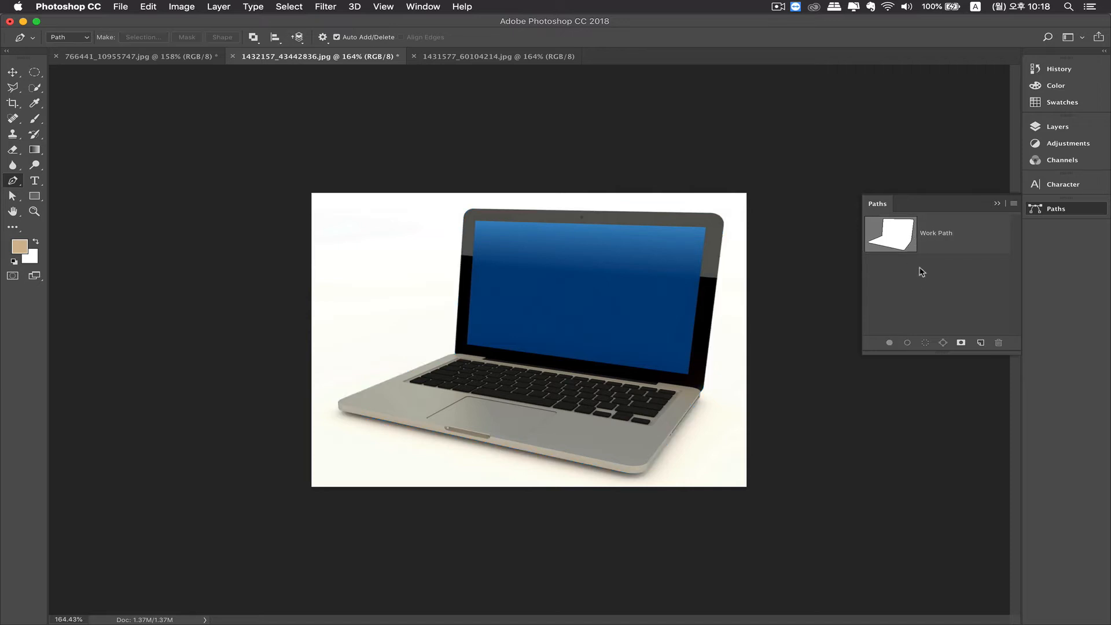
pyautogui.doubleClick(951, 237)
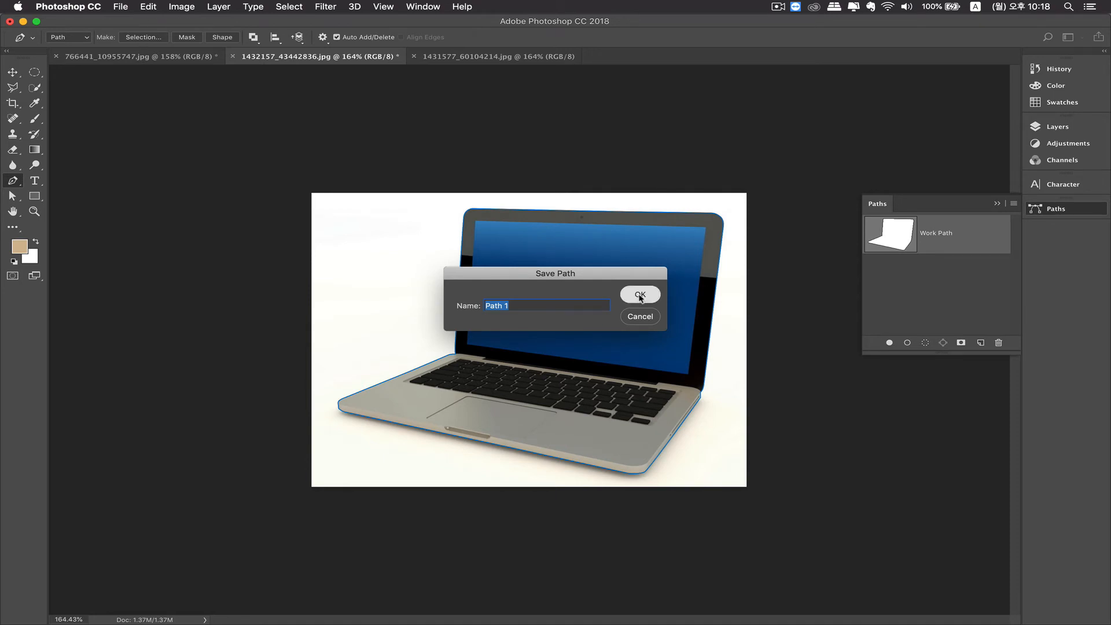
pyautogui.click(640, 295)
pyautogui.click(925, 296)
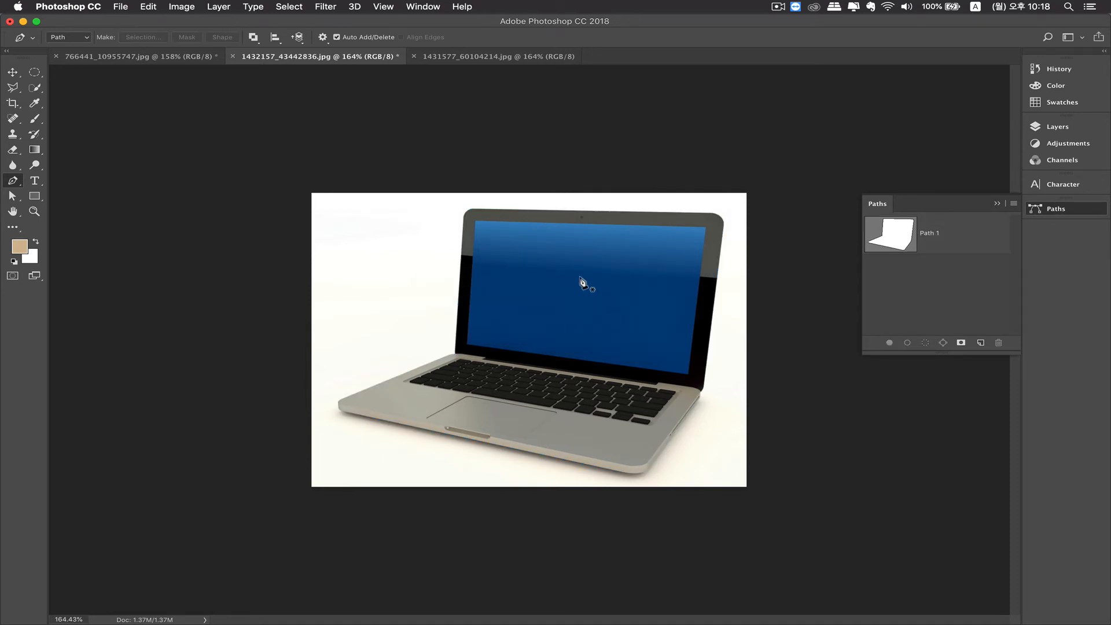
# Trace a closed four-point path around the laptop's blue display with straight segments and deselect it
pyautogui.moveTo(656, 308); pyautogui.dragTo(685, 304)
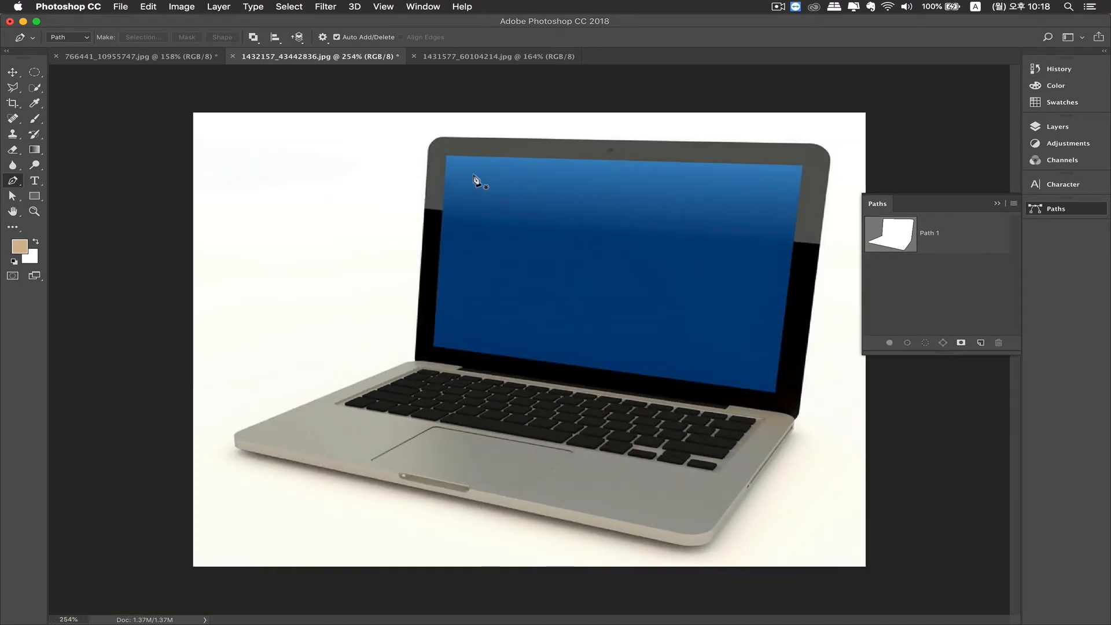
pyautogui.click(448, 158)
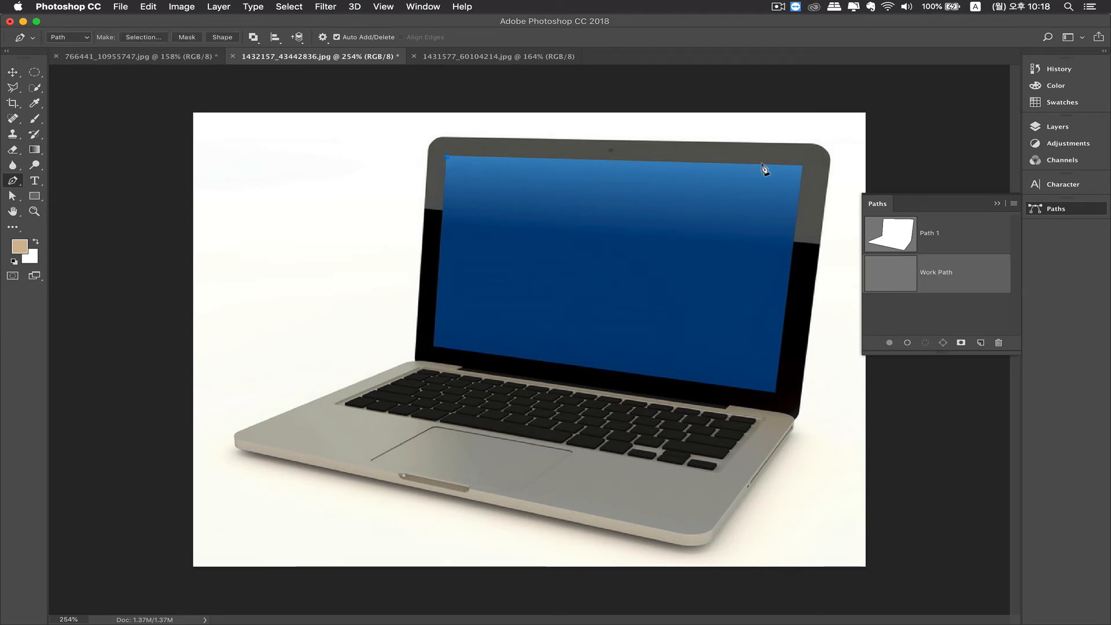
pyautogui.click(802, 166)
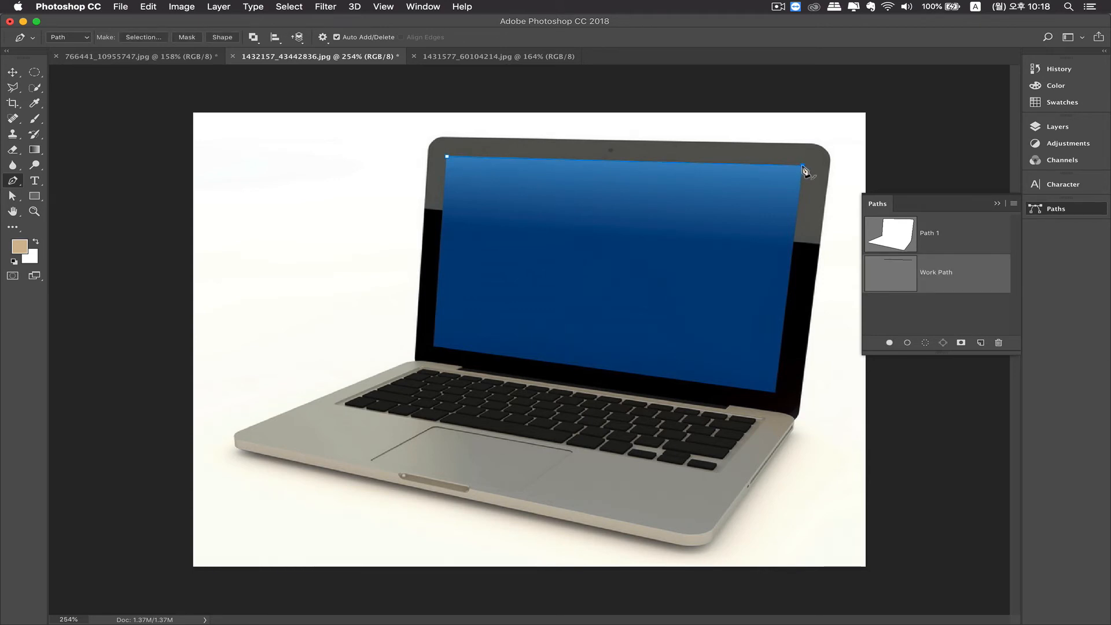
pyautogui.click(775, 393)
pyautogui.click(434, 346)
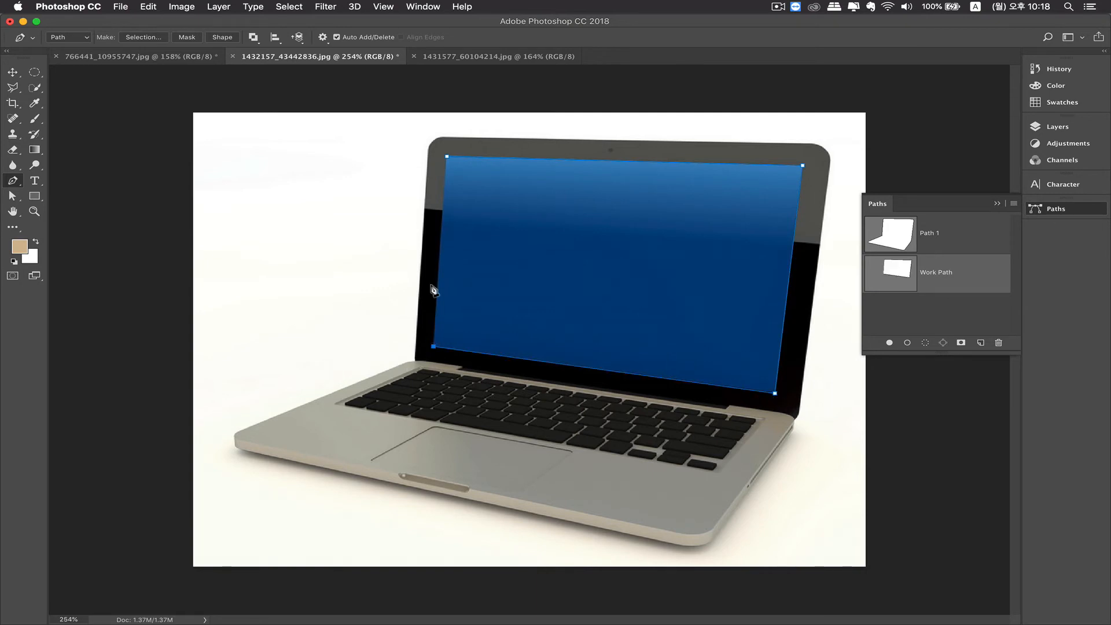
pyautogui.click(446, 157)
pyautogui.click(881, 301)
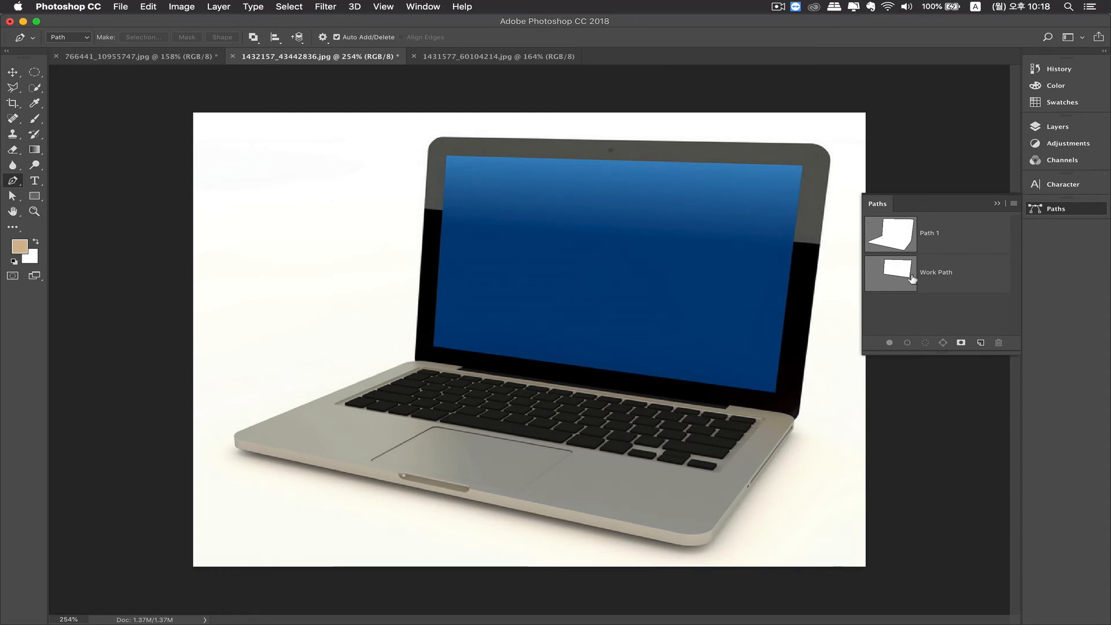
# Save the display outline's work path as Path 2 and deselect it
pyautogui.doubleClick(916, 278)
pyautogui.click(643, 297)
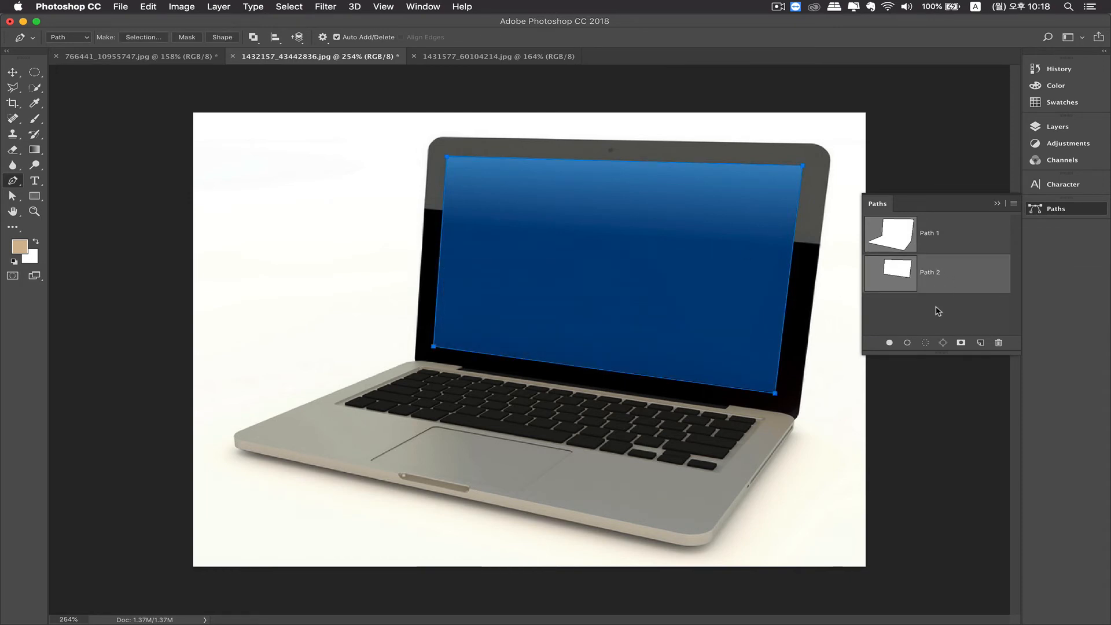
pyautogui.click(938, 312)
pyautogui.scroll(-3, 682, 255)
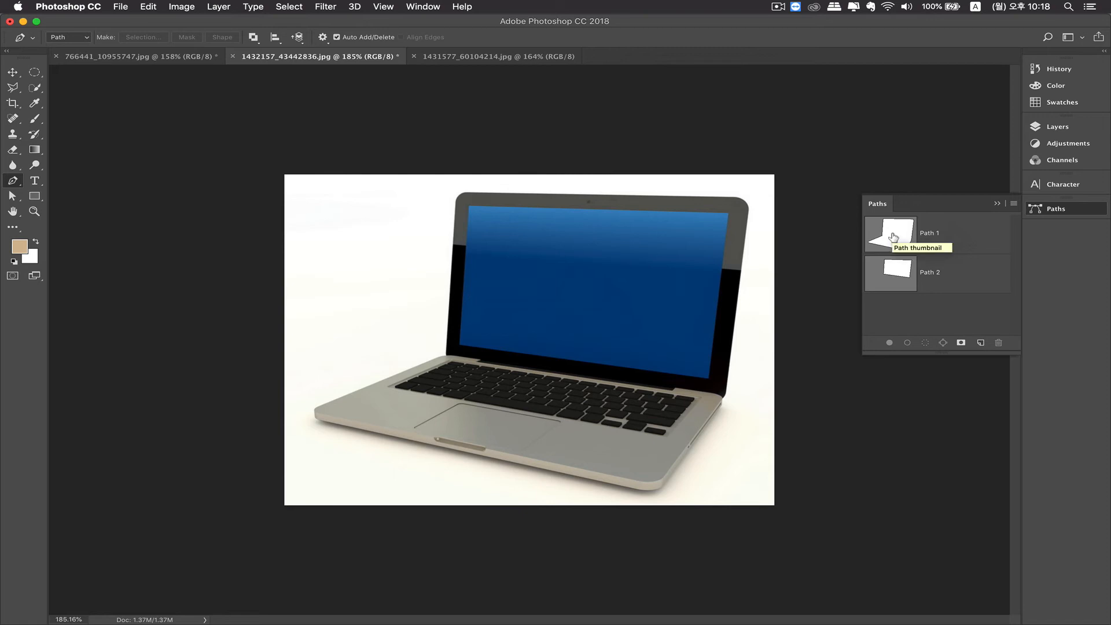
# Load Path 1 as a selection around the laptop and clear that selection
pyautogui.moveTo(893, 238); pyautogui.dragTo(926, 344)
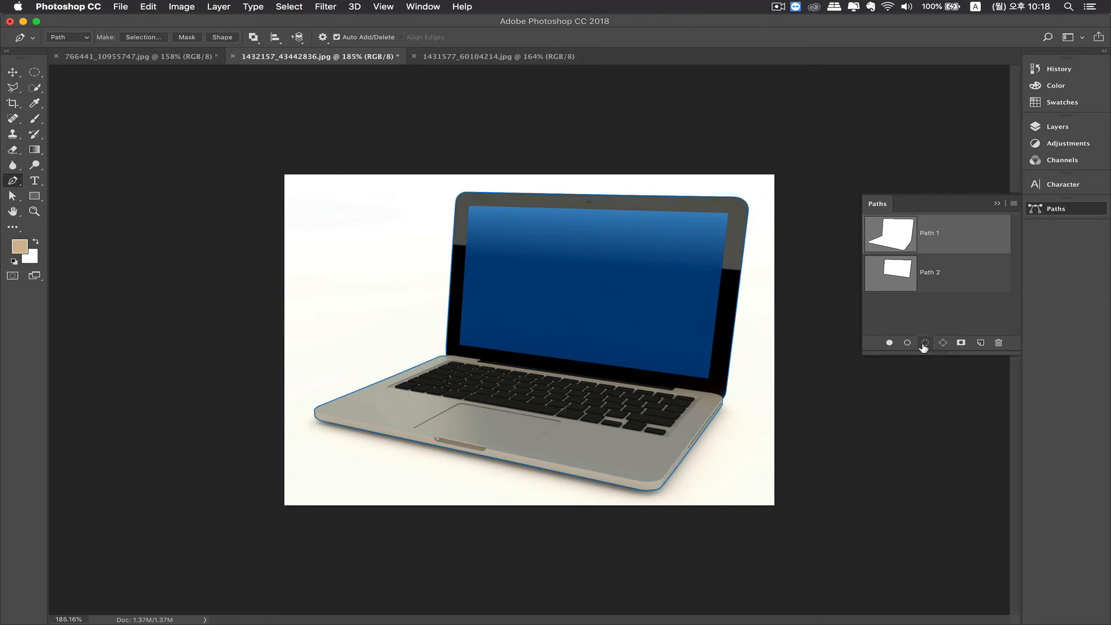
pyautogui.moveTo(903, 242); pyautogui.dragTo(925, 343)
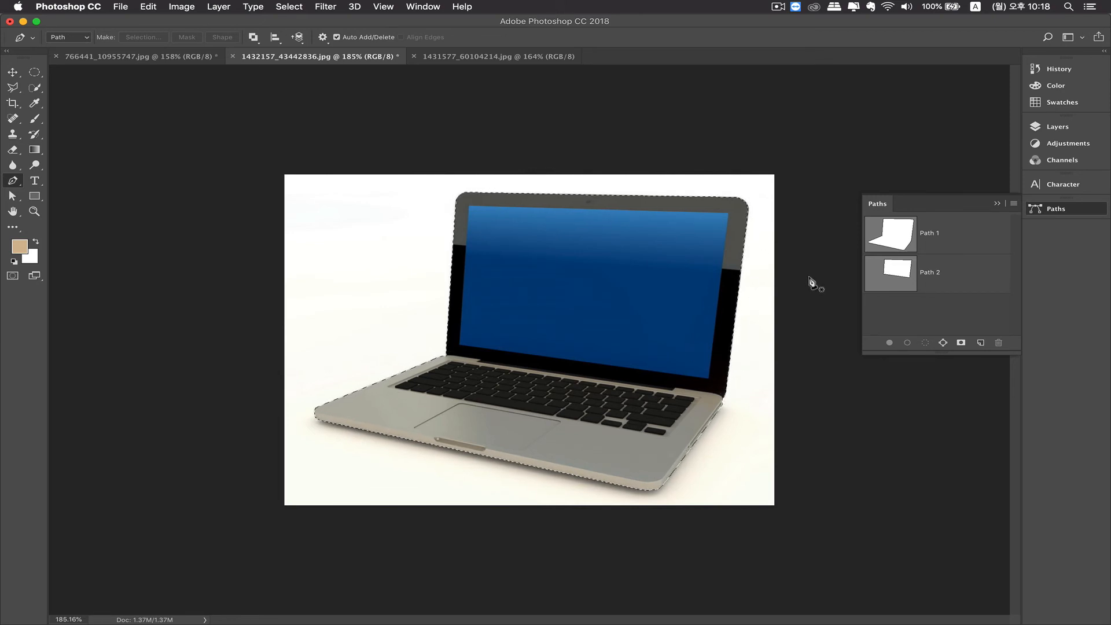
pyautogui.moveTo(739, 263); pyautogui.dragTo(771, 255)
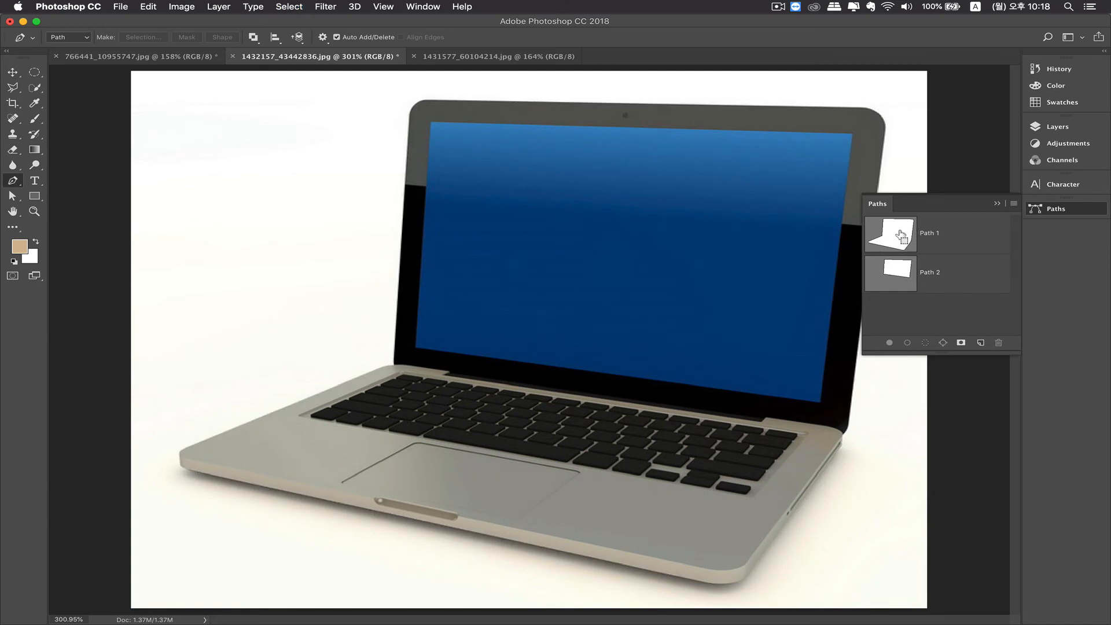
# Load Path 1 as a selection, copy the laptop onto a new layer and hide the Background layer
pyautogui.keyDown('super'); pyautogui.click(900, 234); pyautogui.keyUp('super')
pyautogui.click(1059, 127)
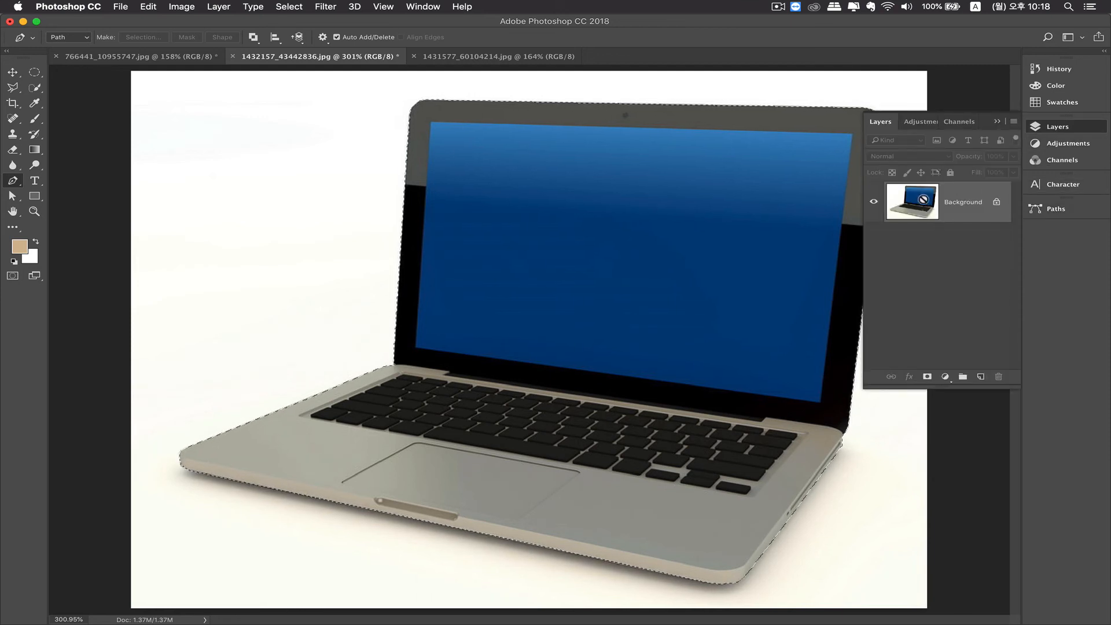
pyautogui.press('super+j')
pyautogui.click(874, 242)
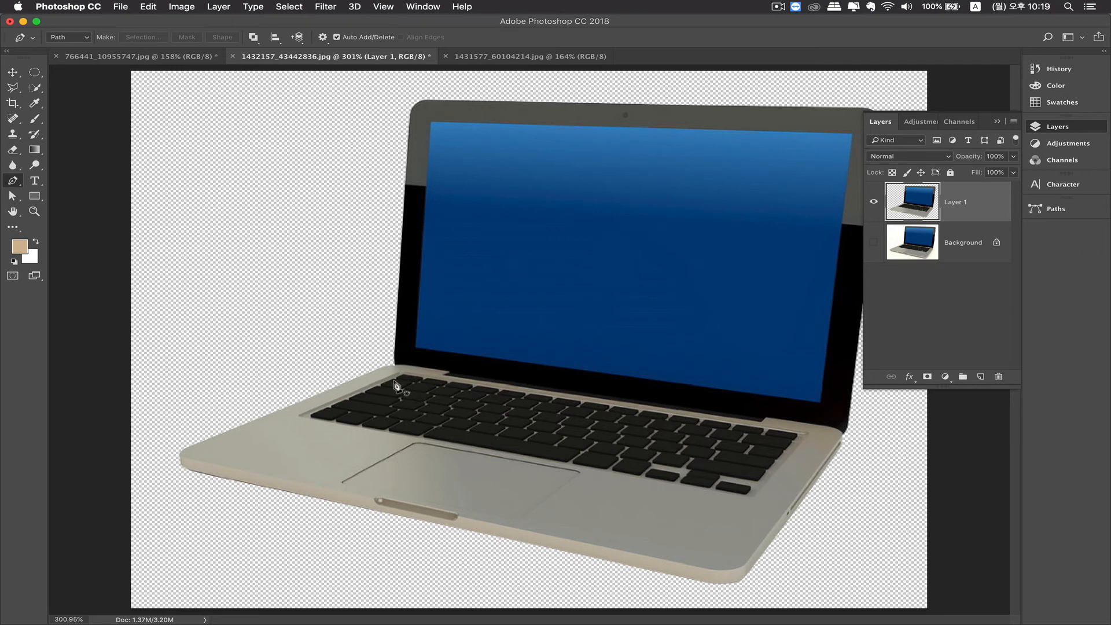
pyautogui.click(940, 336)
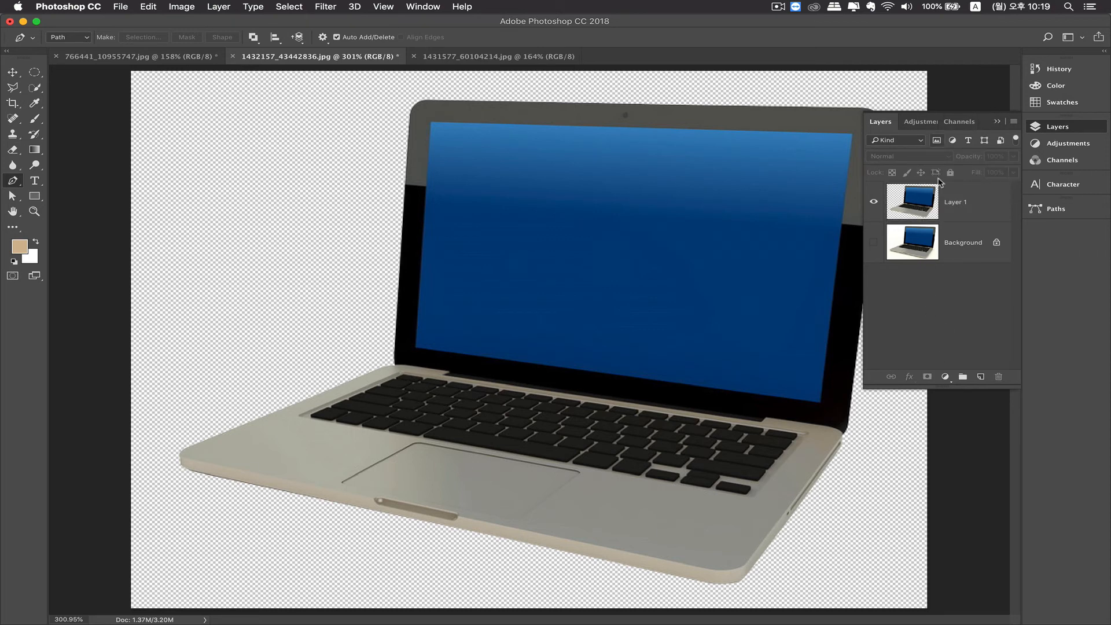
# Hide Layer 1, make the Background layer active and visible, and load Path 1 as a selection
pyautogui.click(874, 202)
pyautogui.click(963, 243)
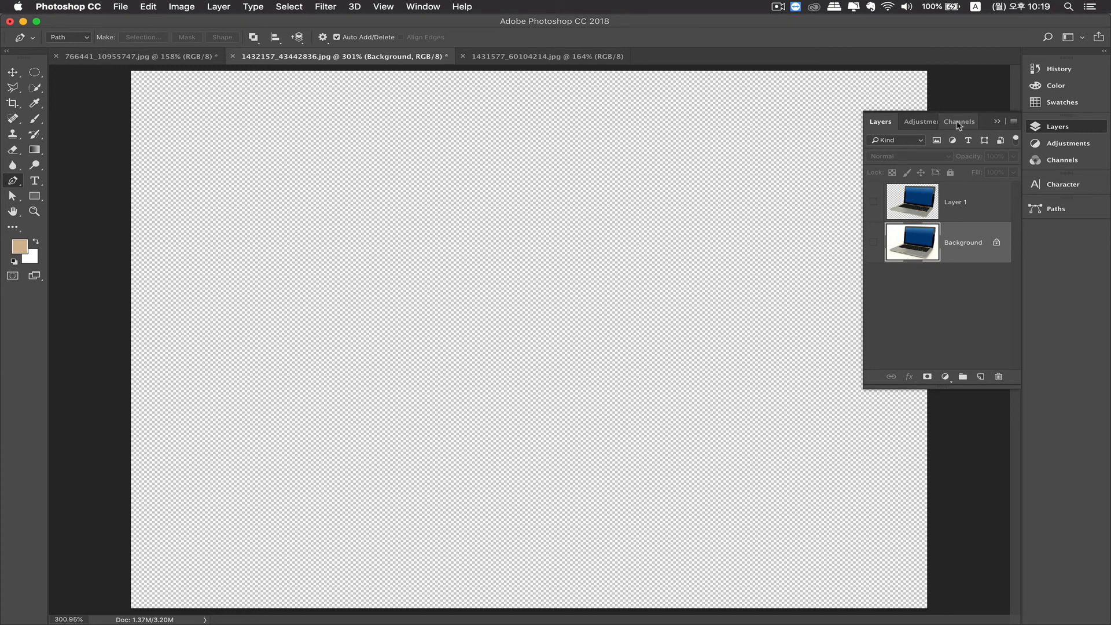
pyautogui.click(1035, 209)
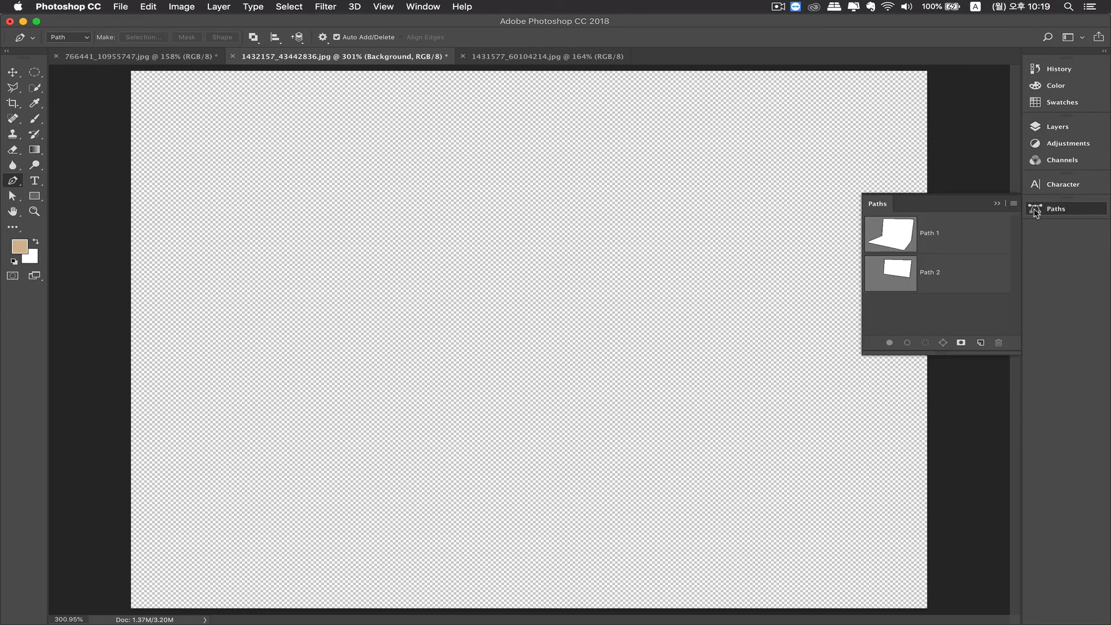
pyautogui.keyDown('super'); pyautogui.click(900, 239); pyautogui.keyUp('super')
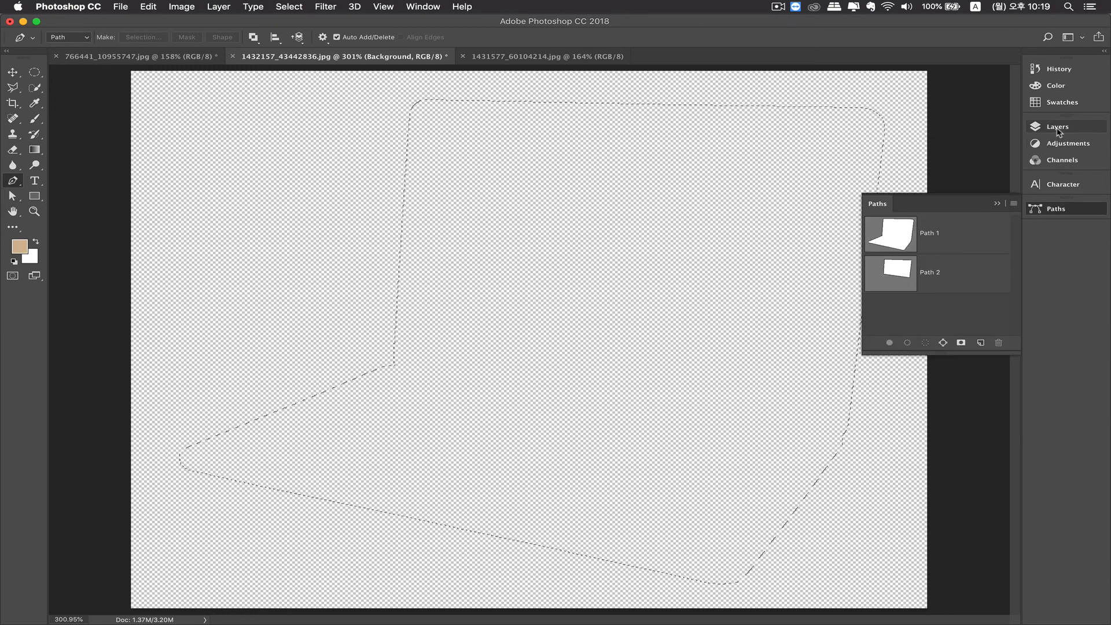
pyautogui.click(1058, 126)
pyautogui.click(874, 242)
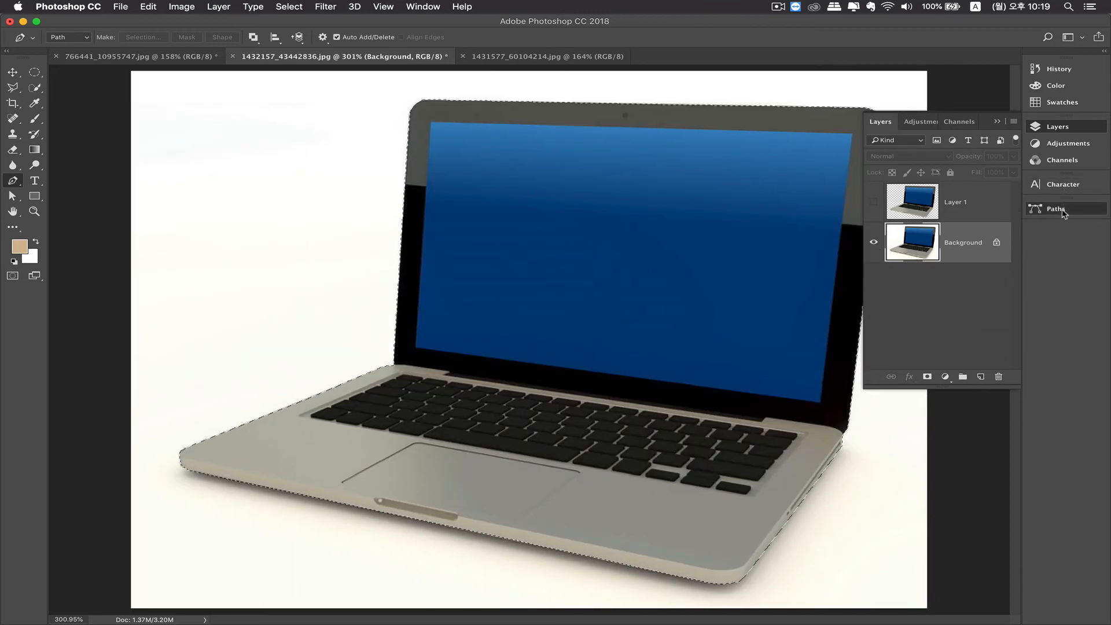
# Subtract Path 2 from the selection, copy the laptop without its display onto a new layer, and hide the Background
pyautogui.click(1060, 210)
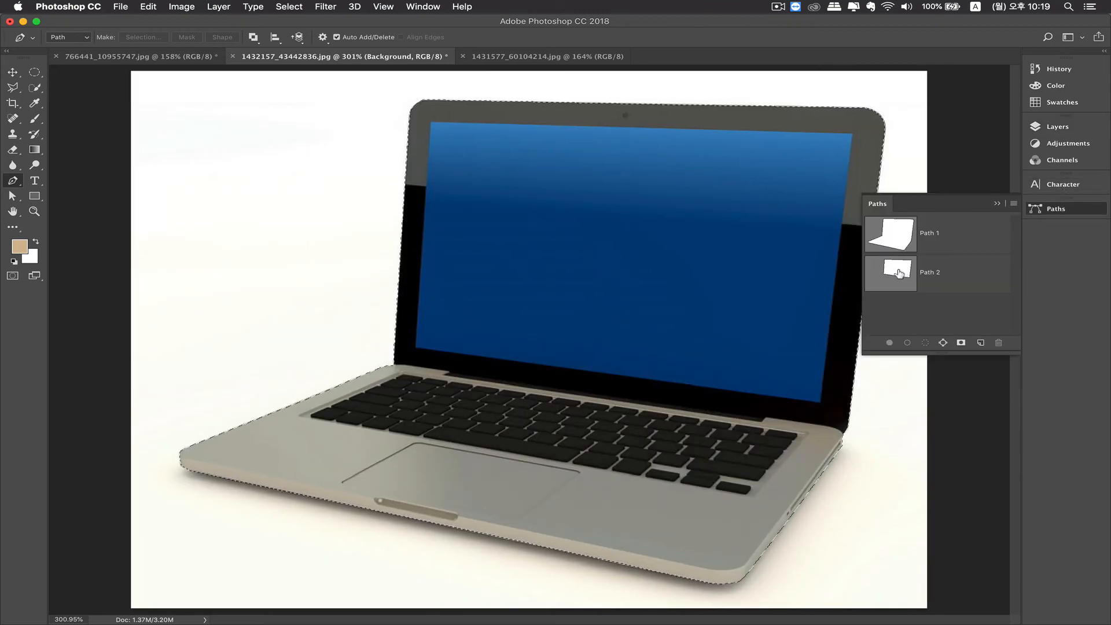
pyautogui.keyDown('alt'); pyautogui.keyDown('super'); pyautogui.click(907, 283); pyautogui.keyUp('super'); pyautogui.keyUp('alt')
pyautogui.click(1055, 127)
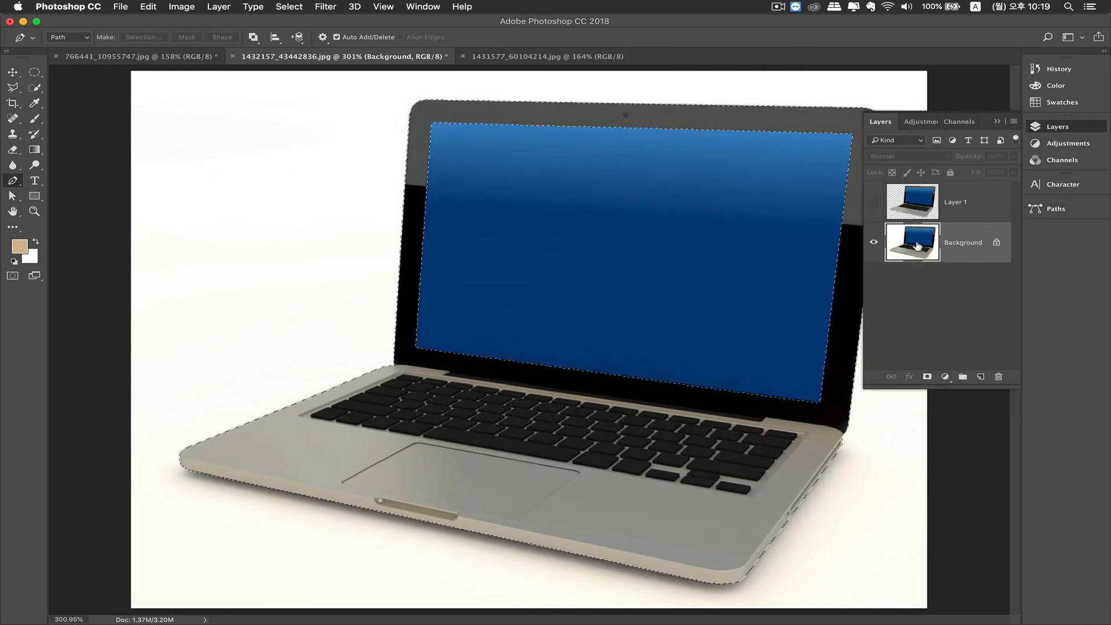
pyautogui.hotkey('ctrl', 'j')
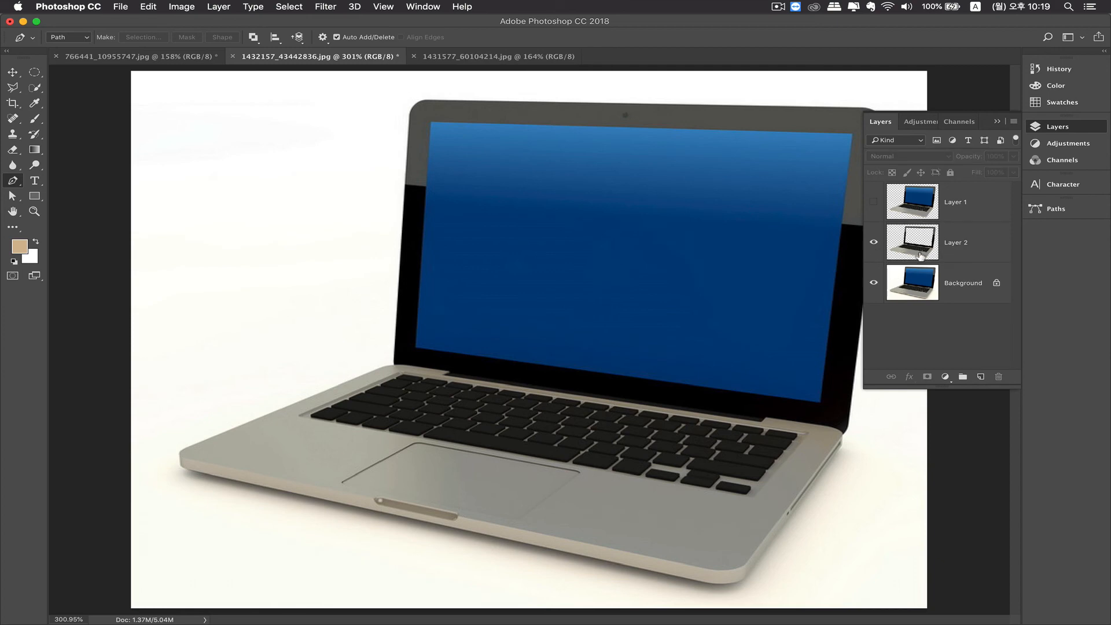
pyautogui.click(874, 283)
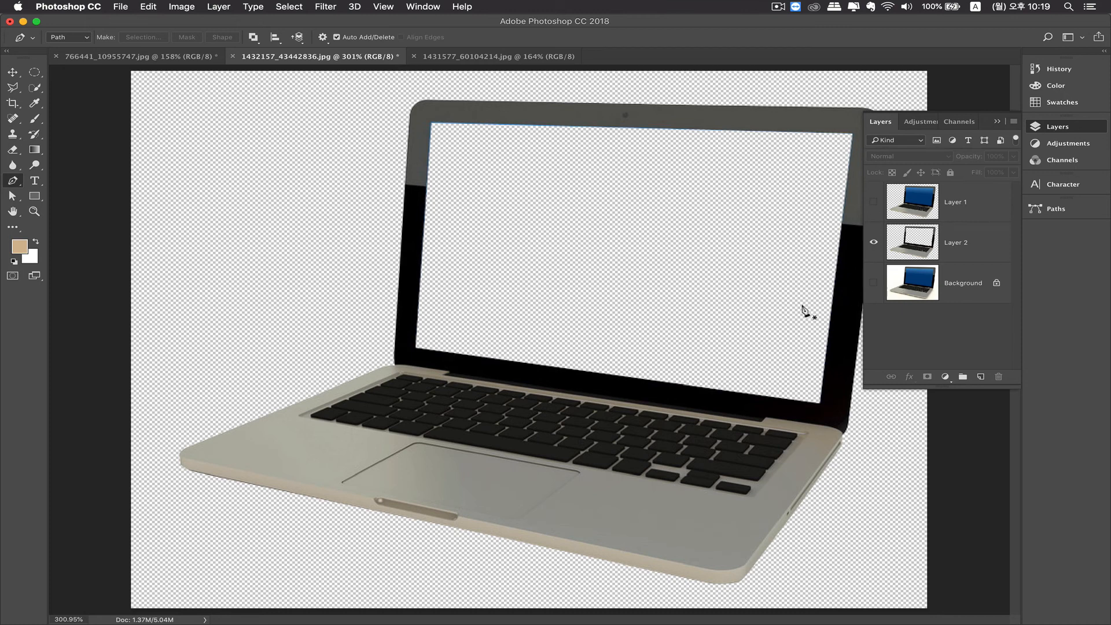
pyautogui.moveTo(695, 180); pyautogui.dragTo(625, 255)
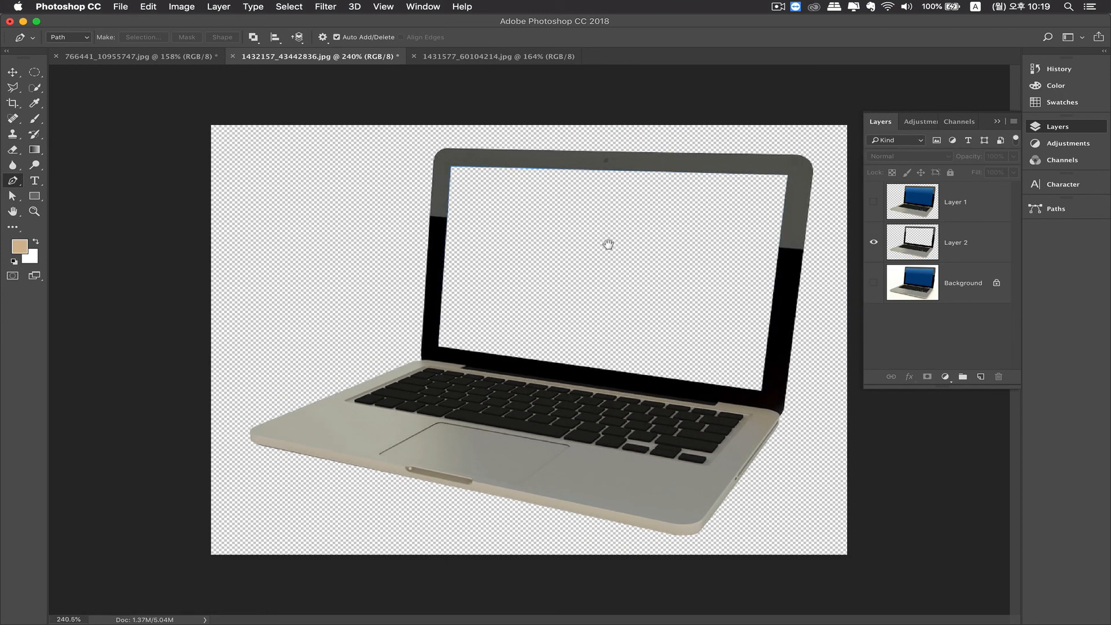
# Hide Layer 2, show the Background layer again and activate Path 1 on the photo
pyautogui.click(875, 242)
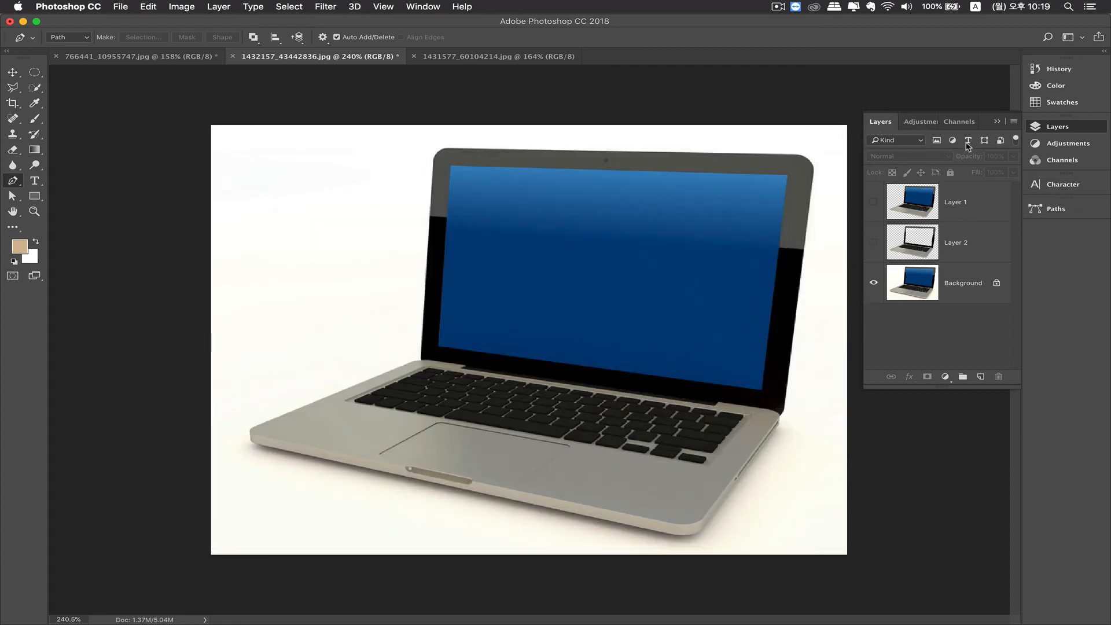
pyautogui.click(1044, 213)
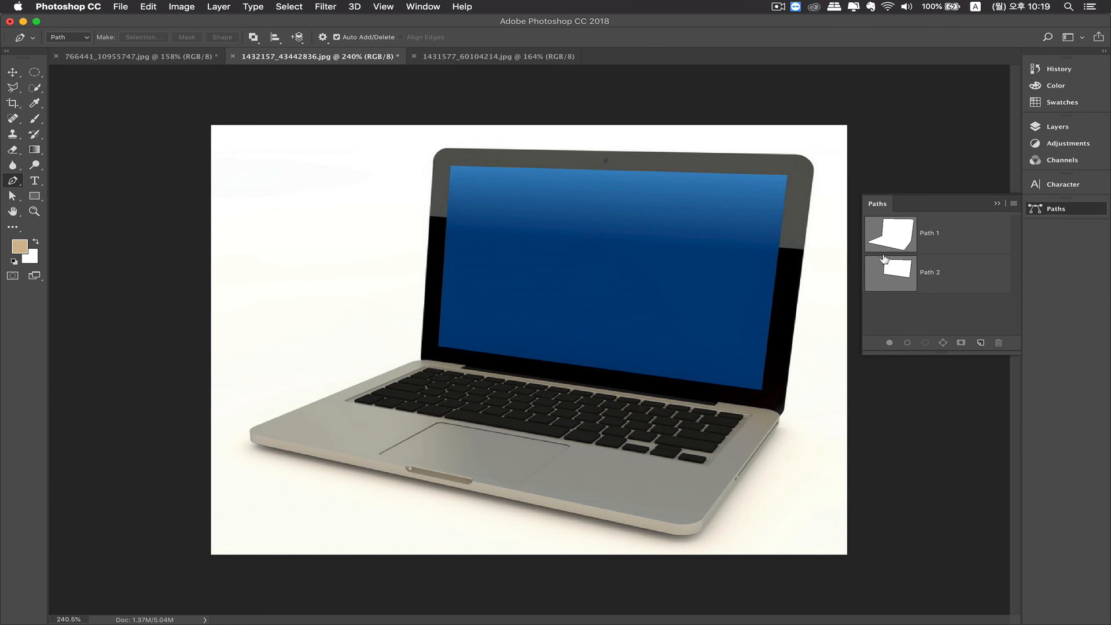
pyautogui.click(900, 247)
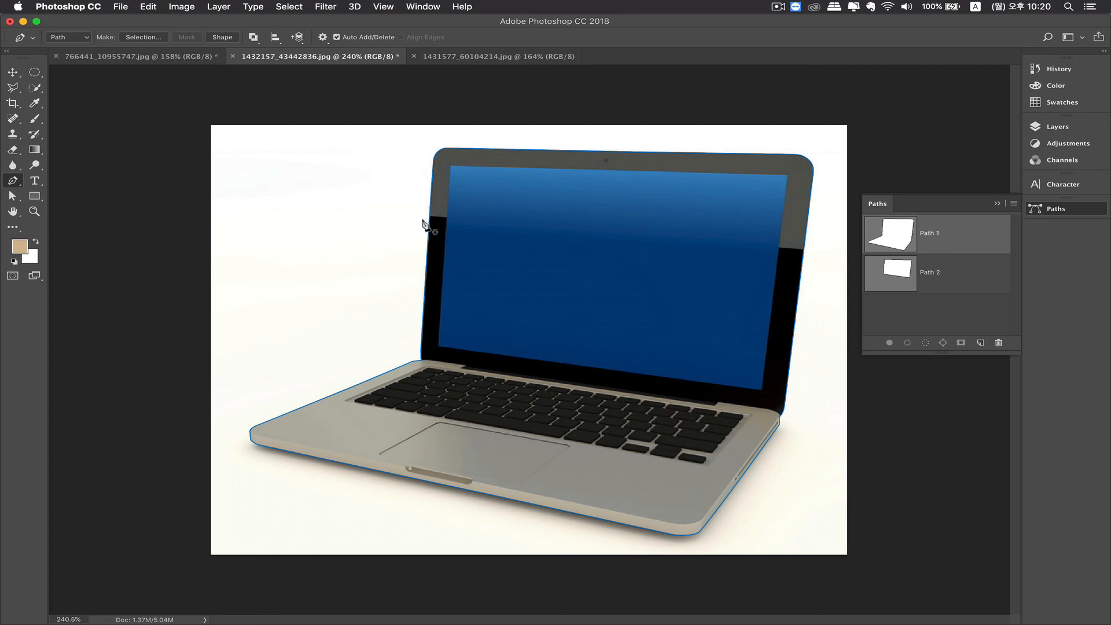
pyautogui.click(473, 58)
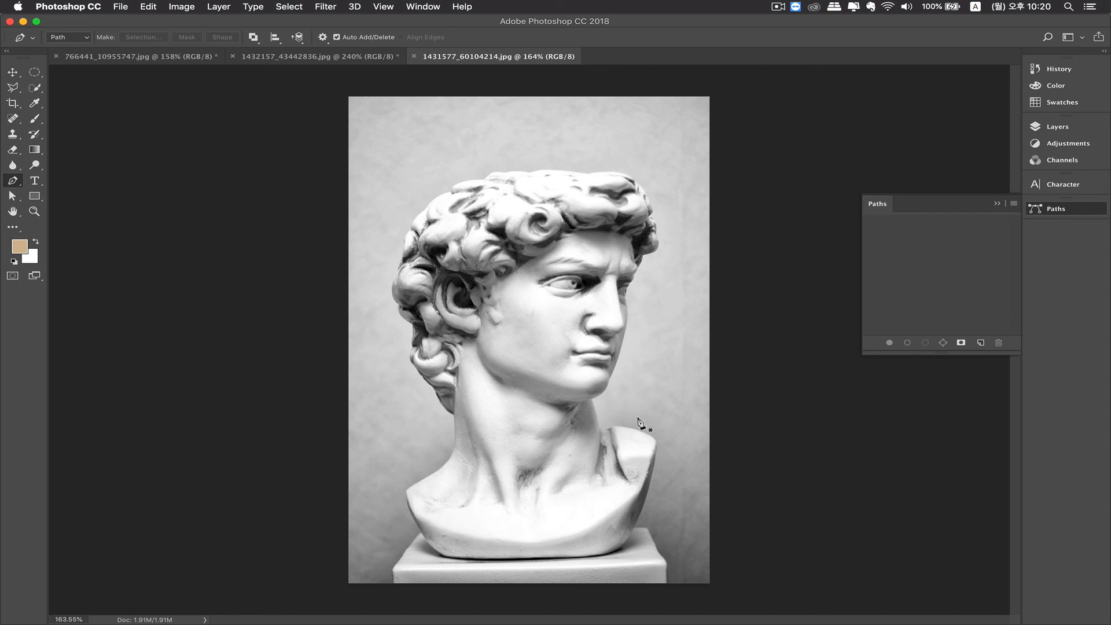
pyautogui.click(307, 58)
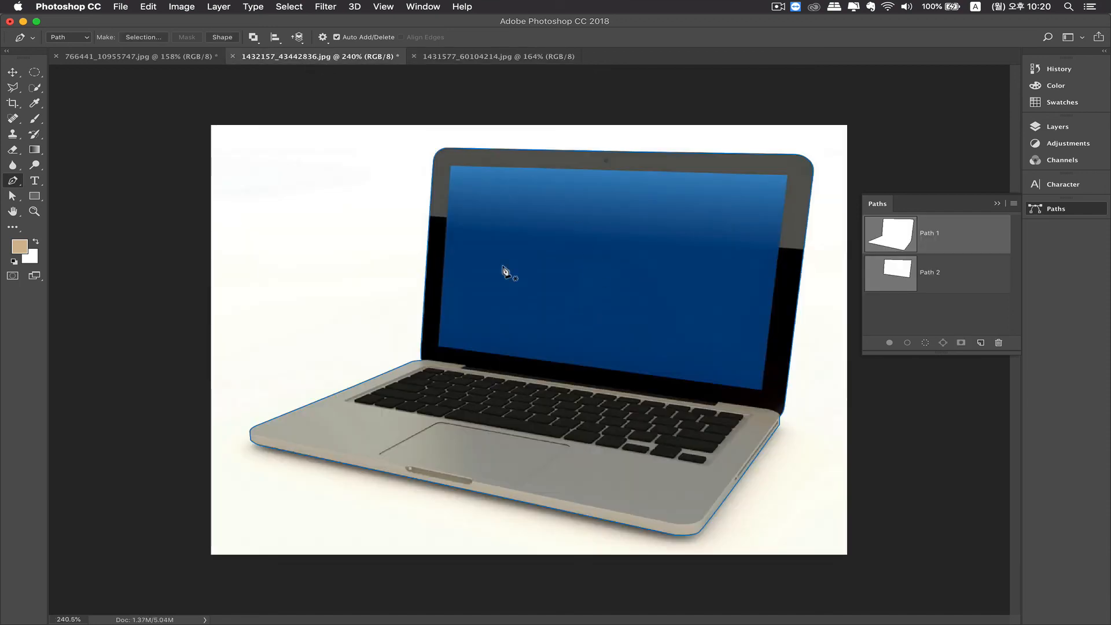